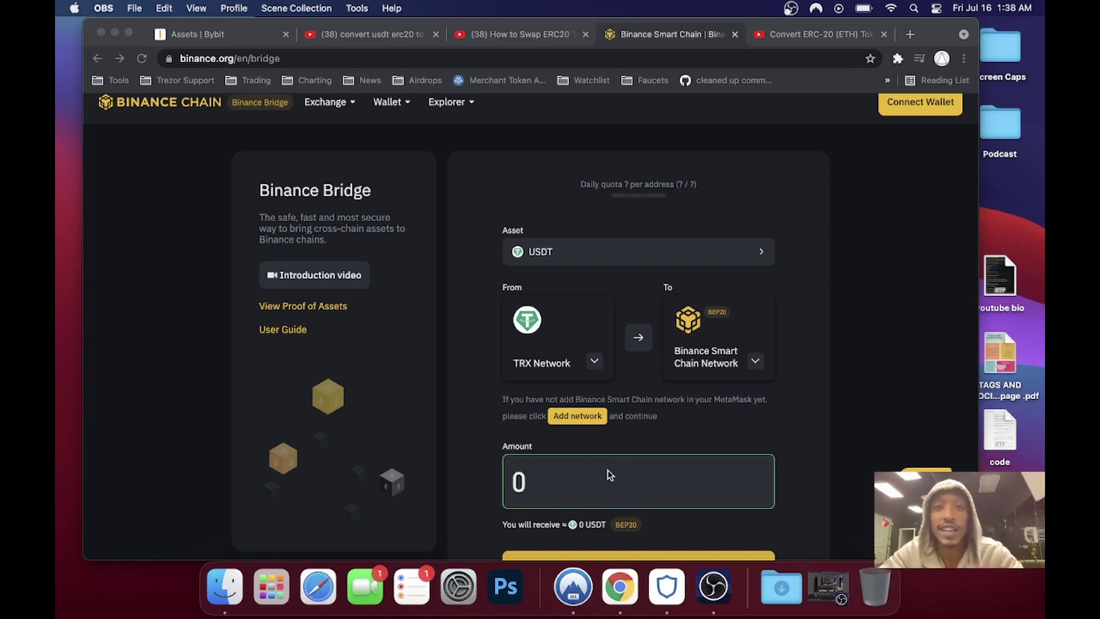
- Start connecting a wallet to Binance Bridge and choose MetaMask
{"action": "scroll", "coordinate": [820, 378], "scroll_direction": "down", "scroll_amount": 3}
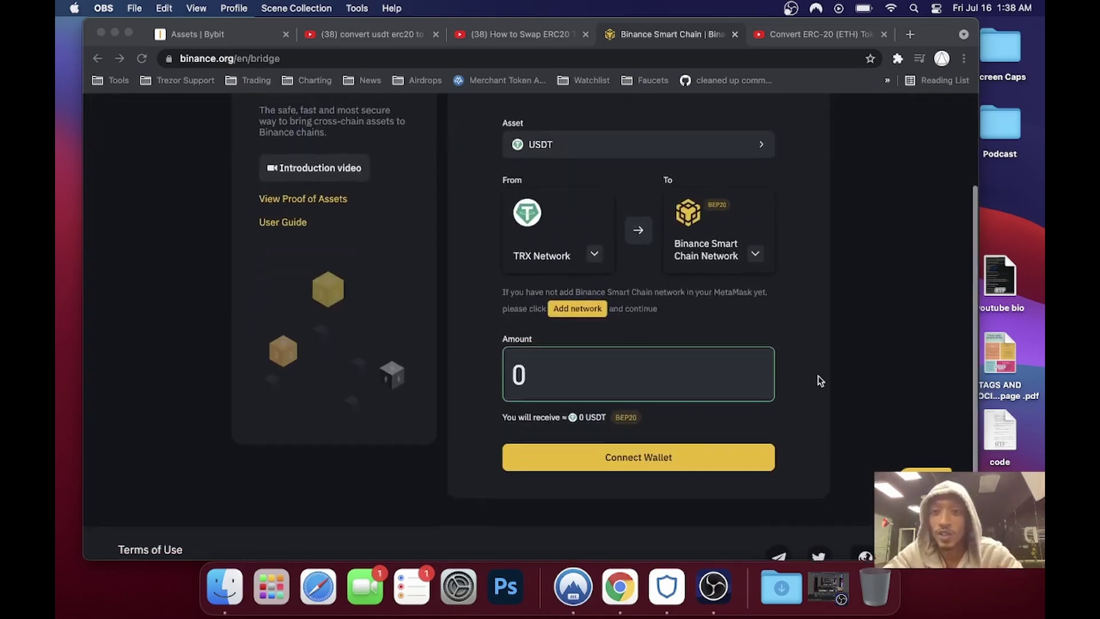
{"action": "scroll", "coordinate": [745, 298], "scroll_direction": "up", "scroll_amount": 4}
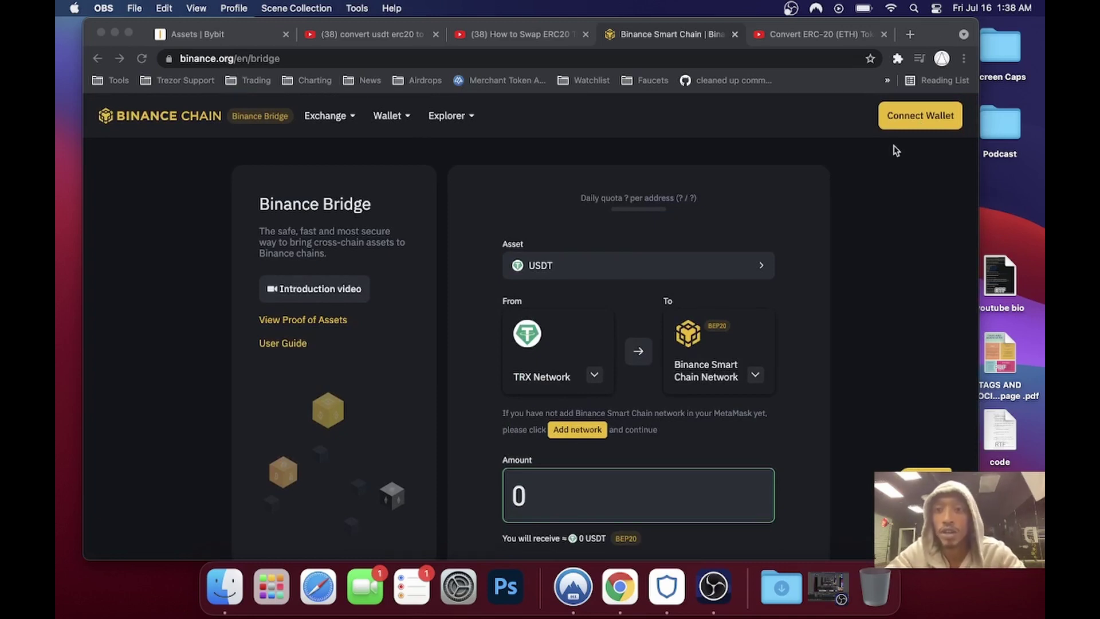
{"action": "scroll", "coordinate": [854, 284], "scroll_direction": "down", "scroll_amount": 3}
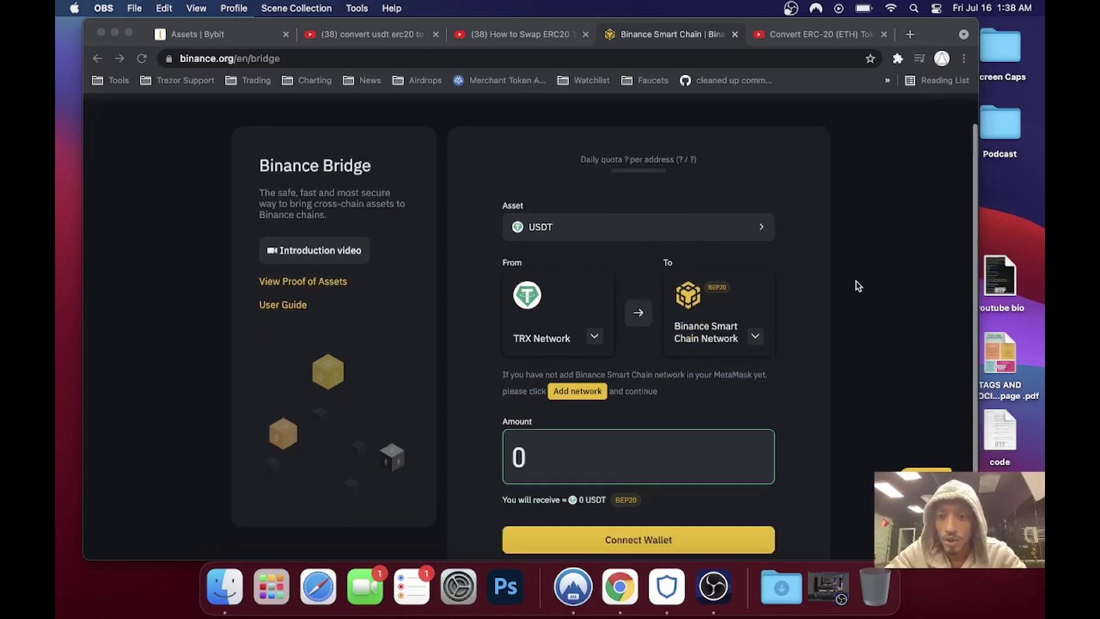
{"action": "scroll", "coordinate": [855, 285], "scroll_direction": "up", "scroll_amount": 3}
{"action": "left_click", "coordinate": [915, 127]}
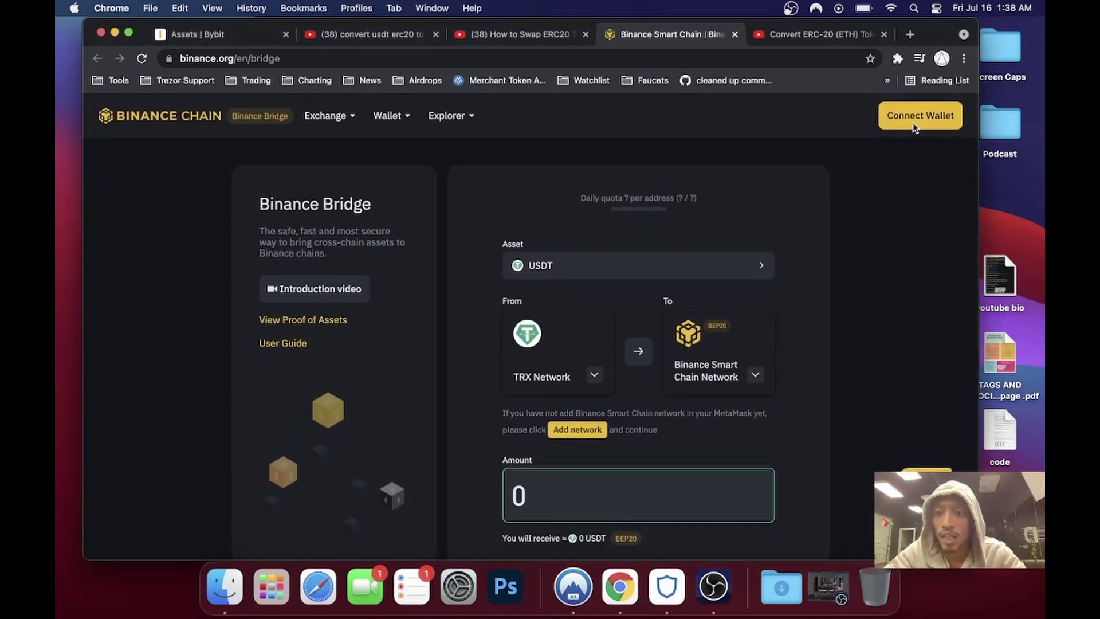
{"action": "left_click", "coordinate": [915, 127]}
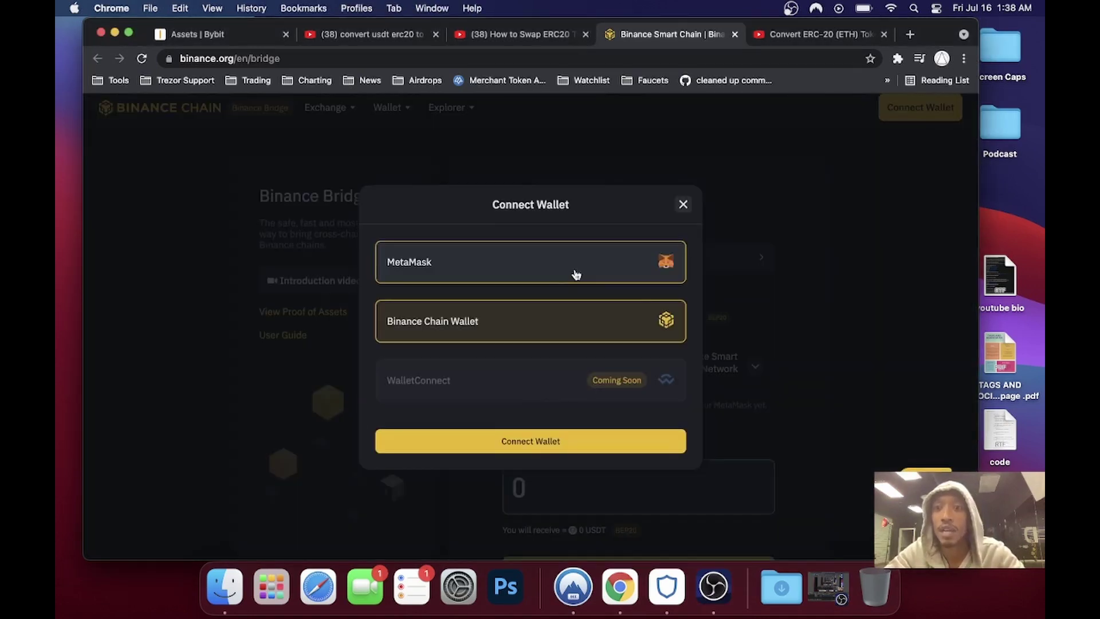
{"action": "left_click", "coordinate": [576, 274]}
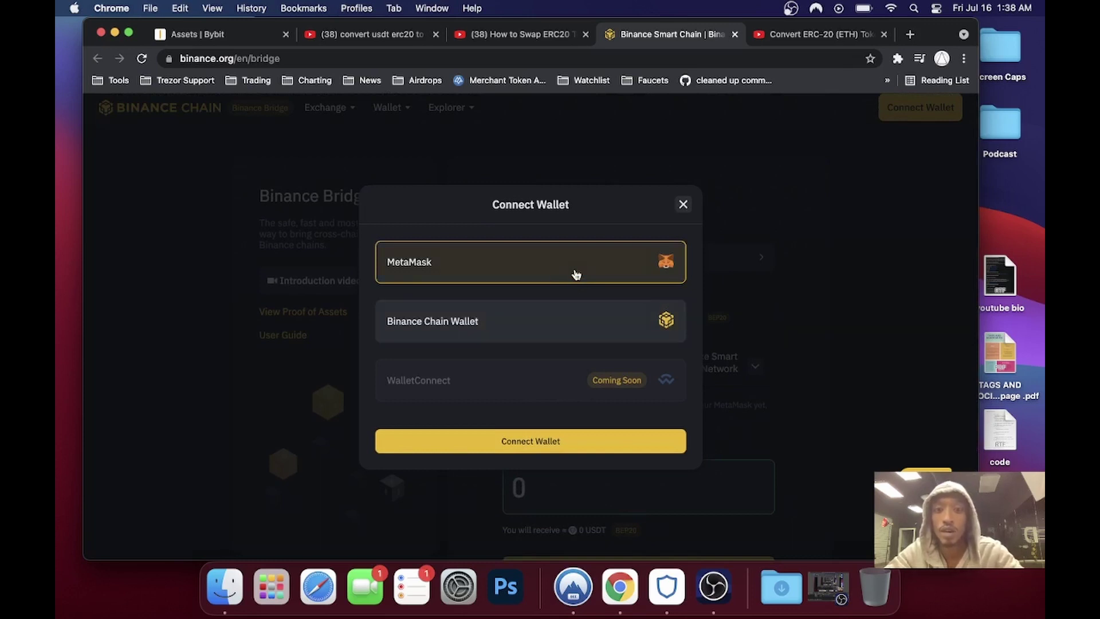
{"action": "left_click", "coordinate": [559, 442]}
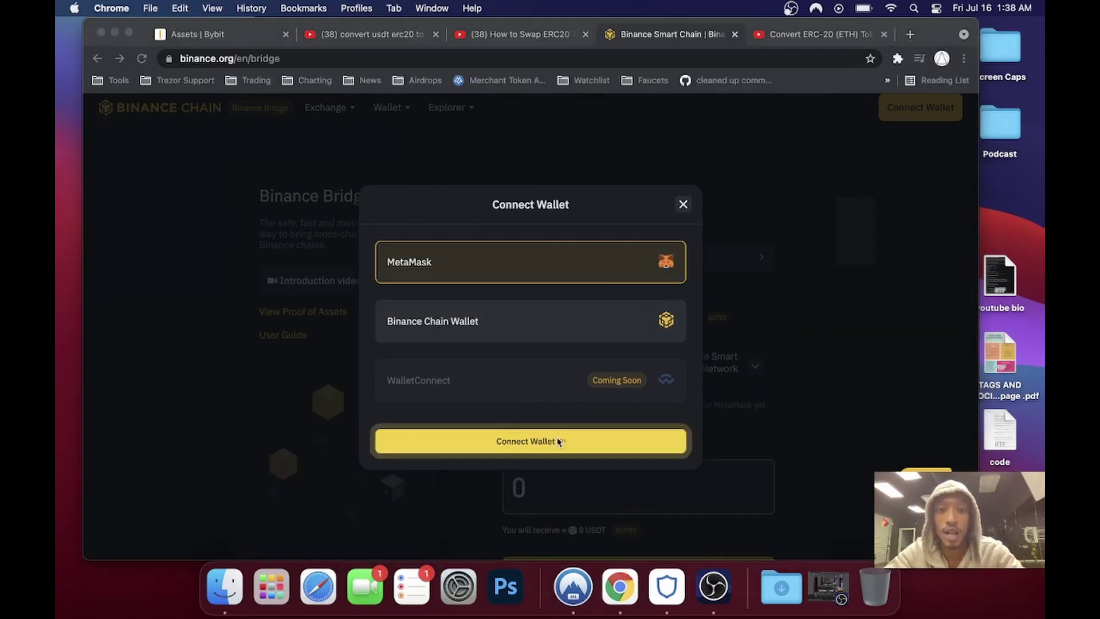
- Unlock MetaMask with the wallet password and approve connecting Account 1 to the bridge
{"action": "type", "text": "•••"}
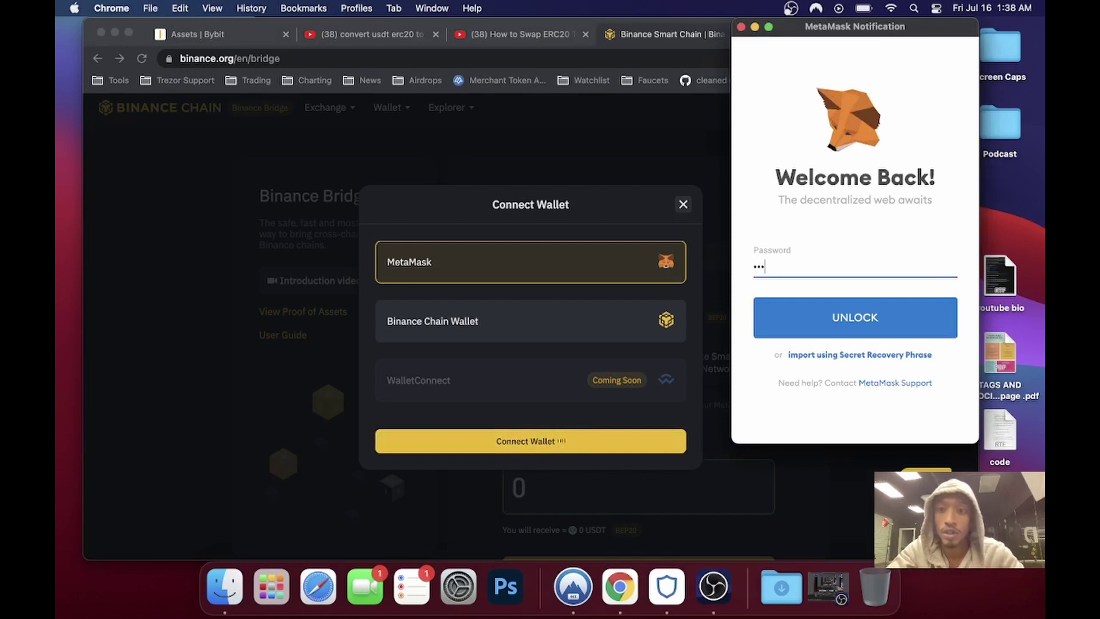
{"action": "key", "text": "Return"}
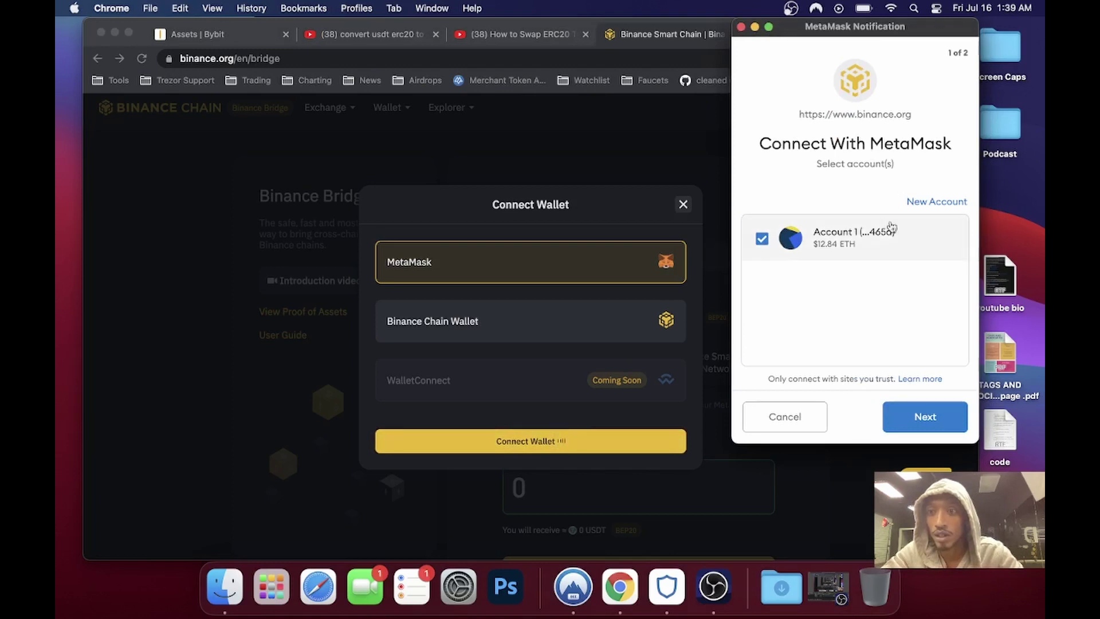
{"action": "left_click", "coordinate": [874, 244]}
{"action": "left_click", "coordinate": [874, 244]}
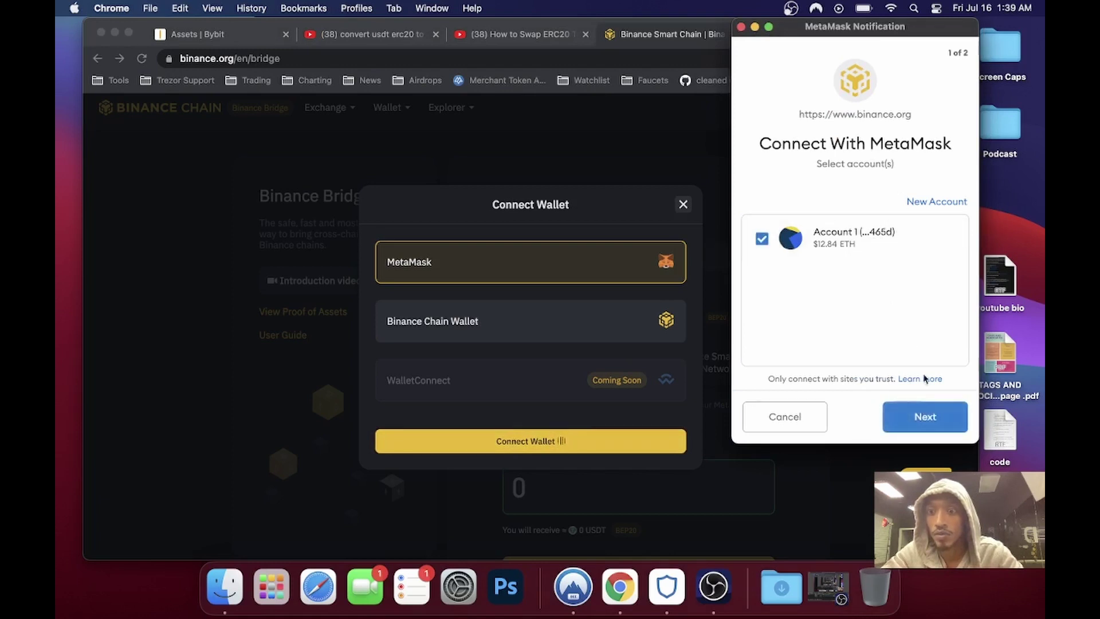
{"action": "left_click", "coordinate": [924, 417]}
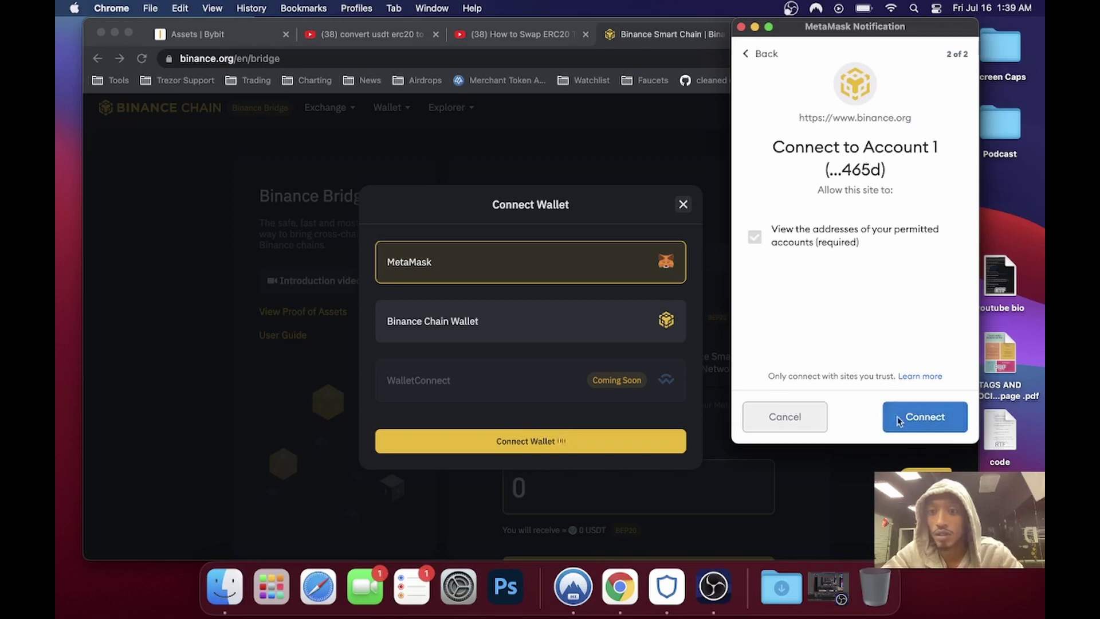
{"action": "left_click", "coordinate": [917, 417]}
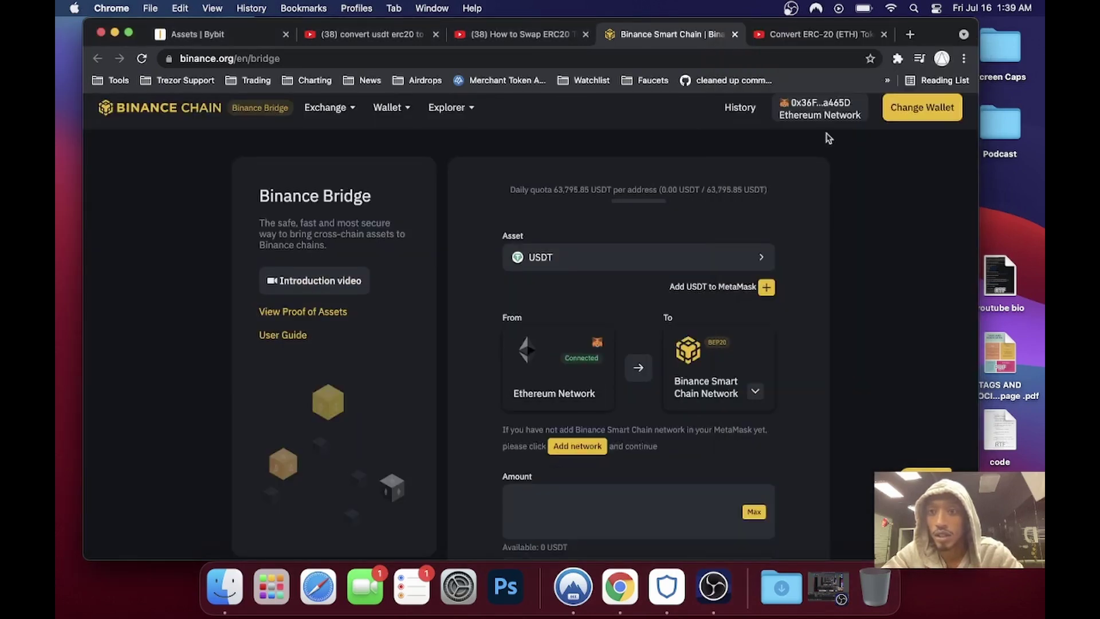
- Swap the bridge to send from Binance Smart Chain to Ethereum Network, checking the source list
{"action": "scroll", "coordinate": [809, 256], "scroll_direction": "down", "scroll_amount": 3}
{"action": "scroll", "coordinate": [811, 258], "scroll_direction": "up", "scroll_amount": 3}
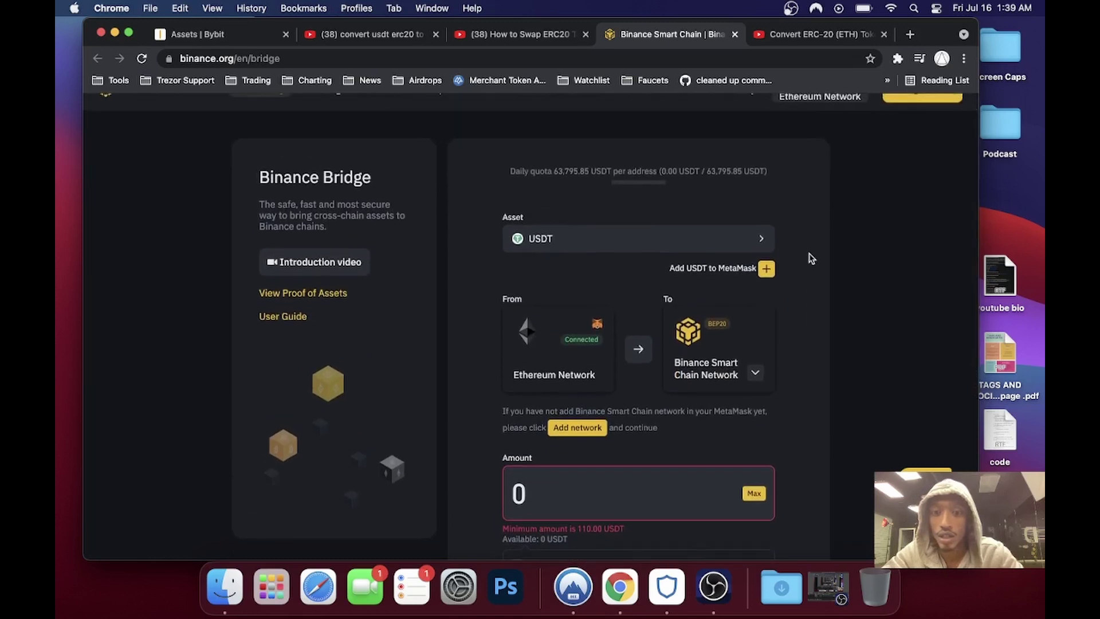
{"action": "left_click", "coordinate": [639, 350]}
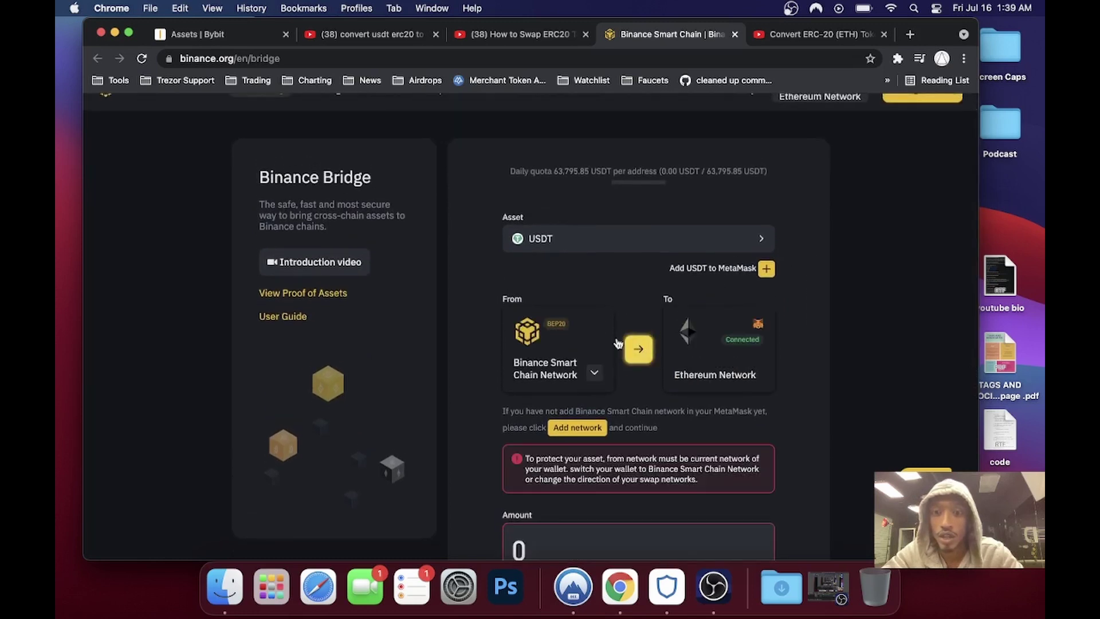
{"action": "left_click", "coordinate": [595, 373]}
{"action": "left_click", "coordinate": [595, 376]}
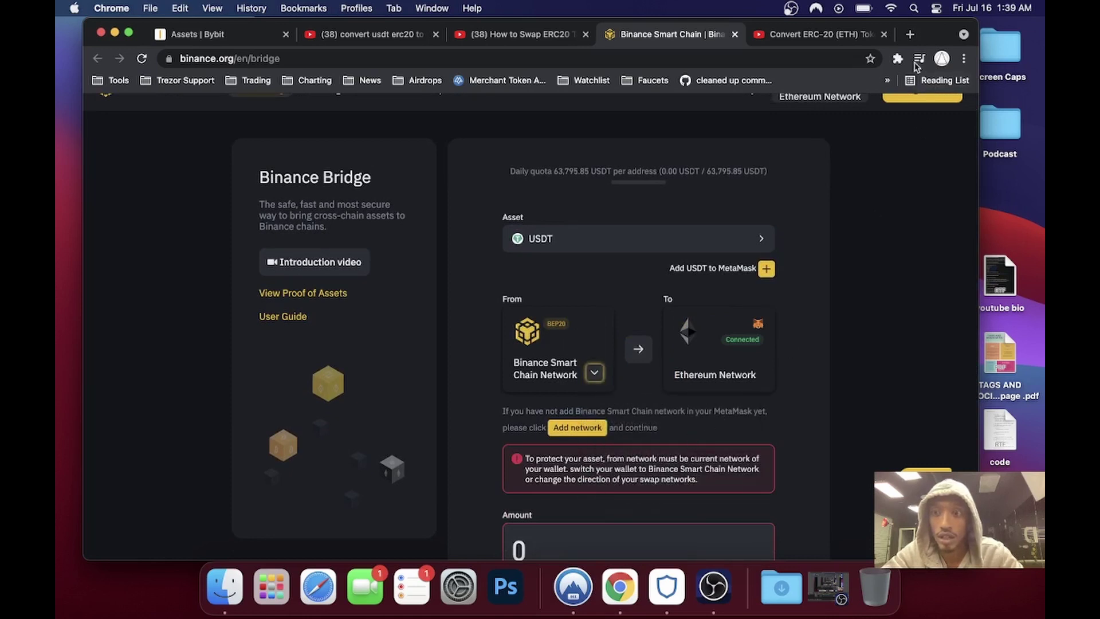
{"action": "left_click", "coordinate": [899, 59]}
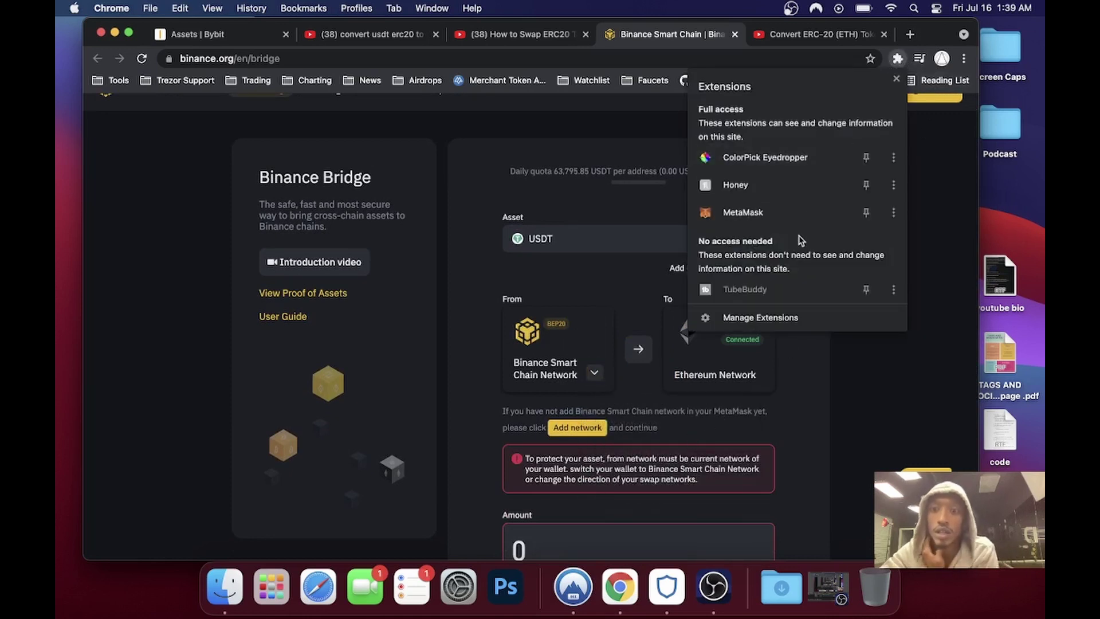
- Switch MetaMask's network from Ethereum Mainnet to Smart Chain
{"action": "left_click", "coordinate": [784, 222]}
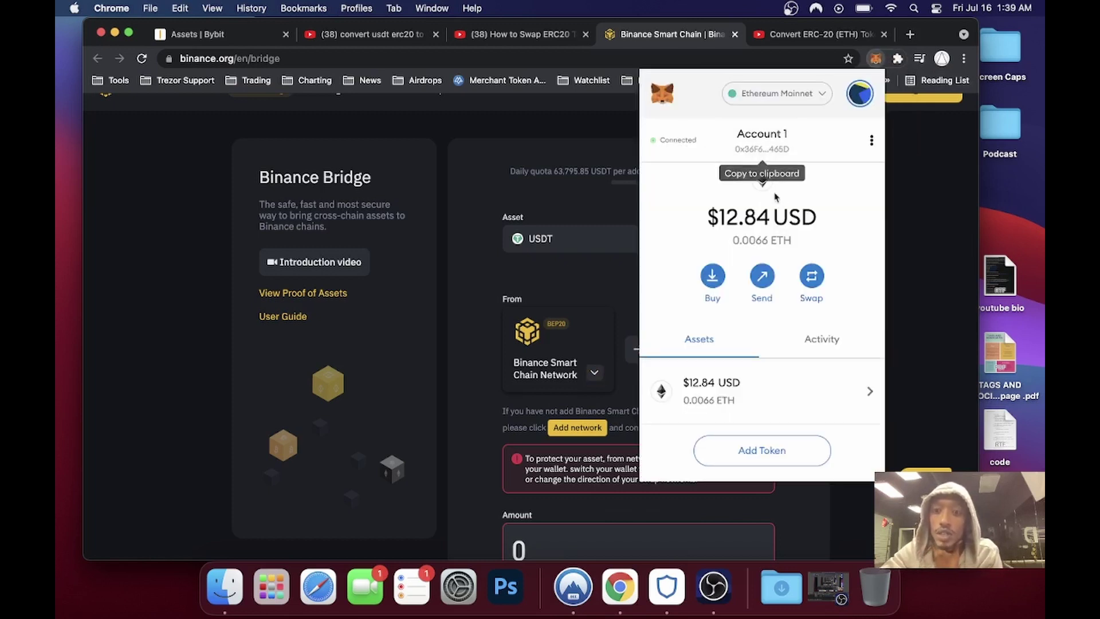
{"action": "left_click", "coordinate": [805, 95]}
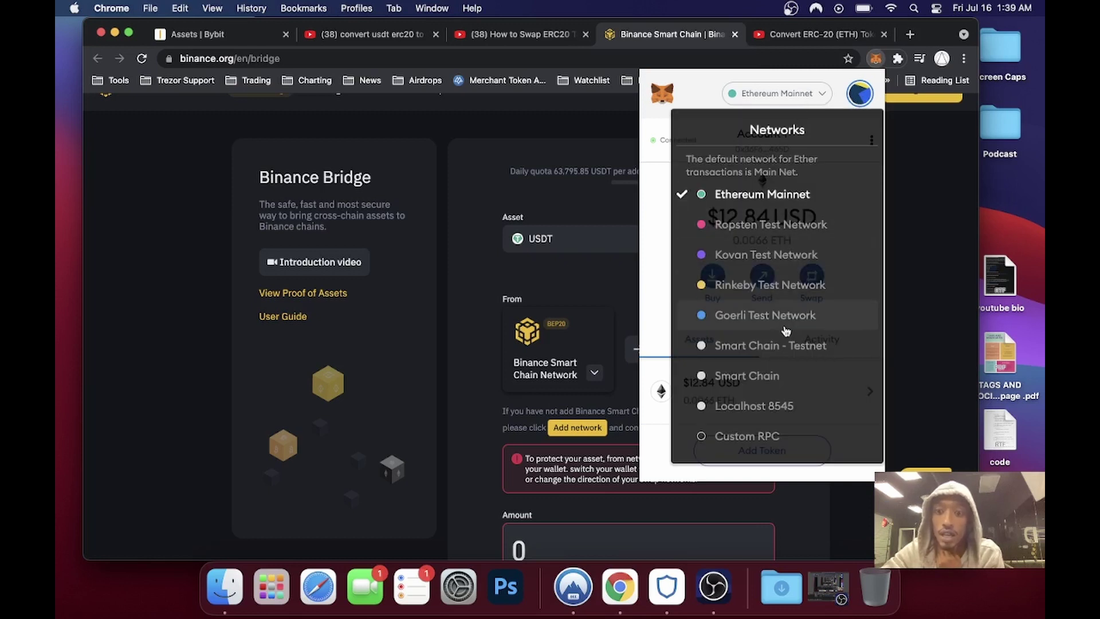
{"action": "left_click", "coordinate": [771, 389]}
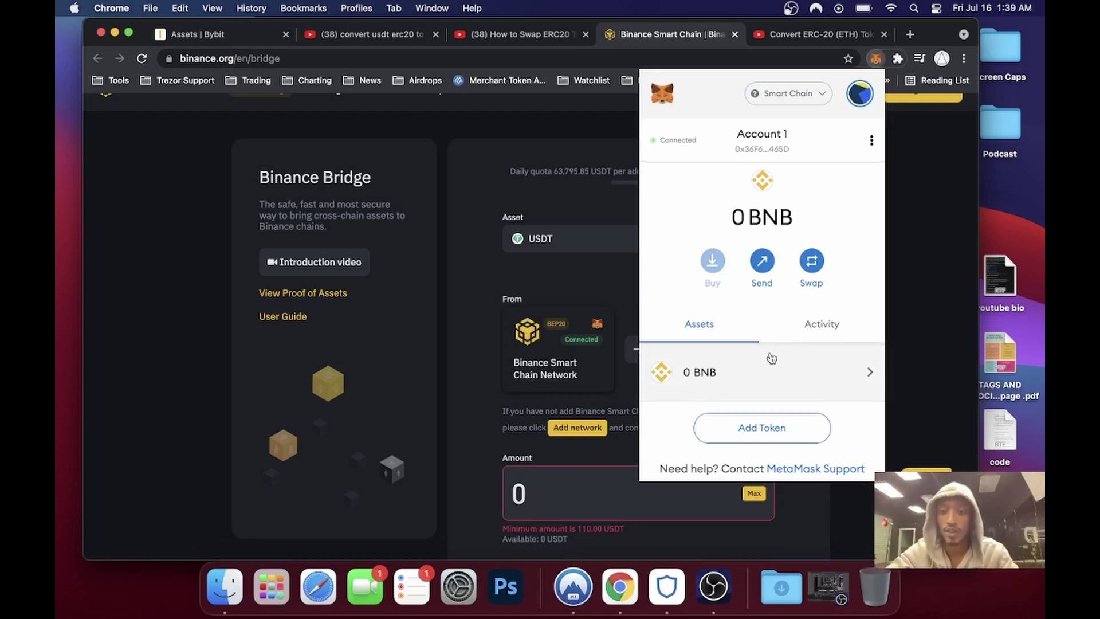
{"action": "scroll", "coordinate": [772, 358], "scroll_direction": "down", "scroll_amount": 1}
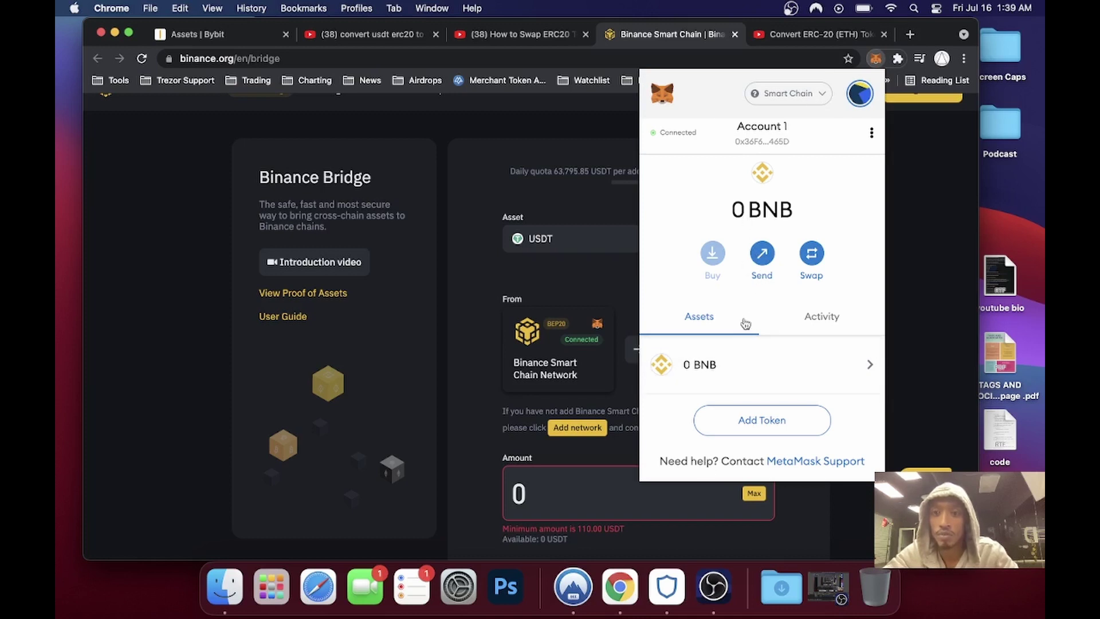
- Bring up the Trust wallet app and move its window aside to uncover MetaMask
{"action": "left_click", "coordinate": [683, 568]}
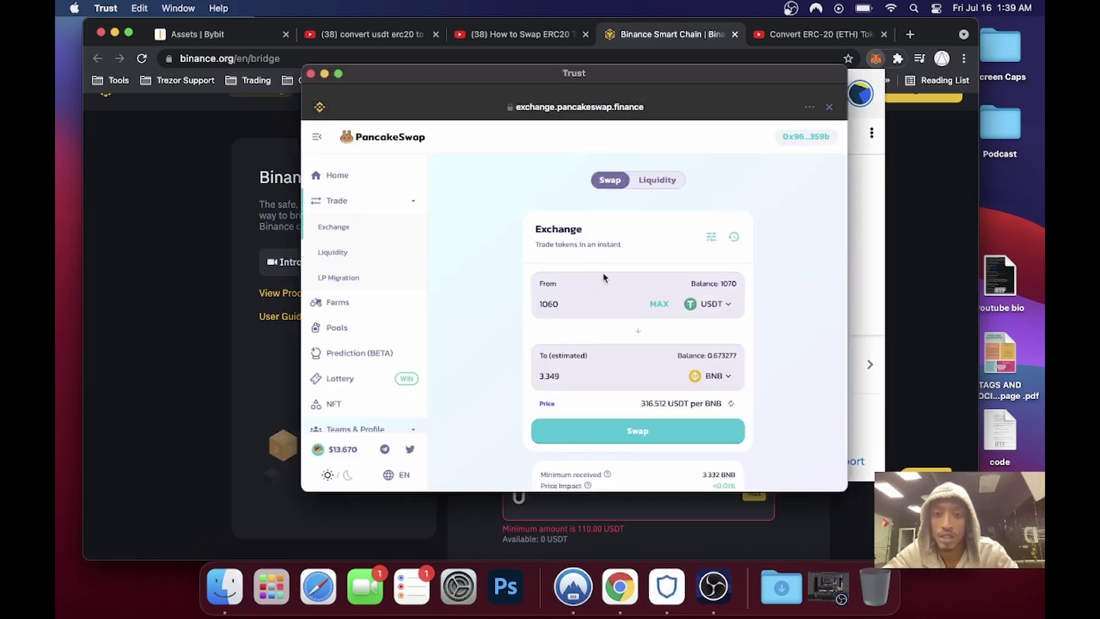
{"action": "left_click_drag", "start_coordinate": [659, 71], "coordinate": [438, 74]}
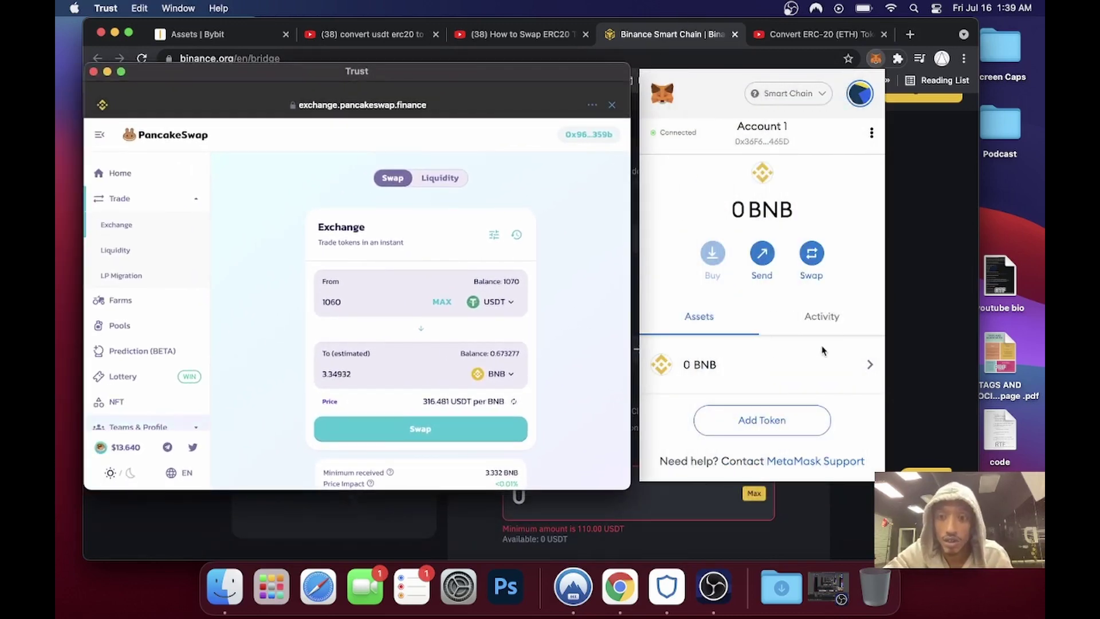
{"action": "left_click", "coordinate": [702, 321]}
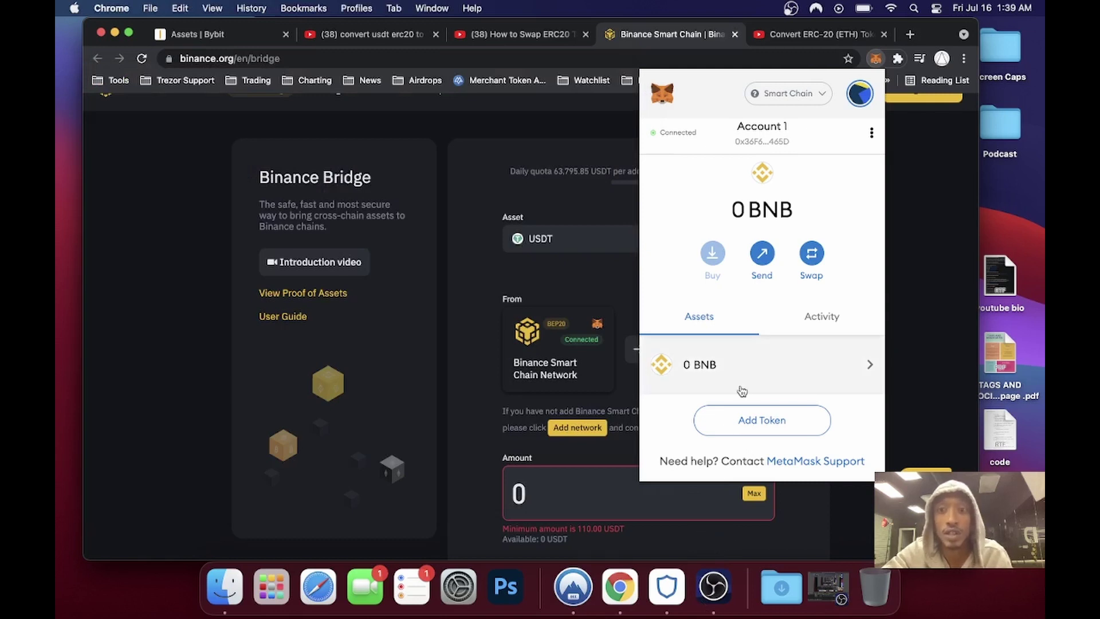
{"action": "left_click", "coordinate": [667, 586]}
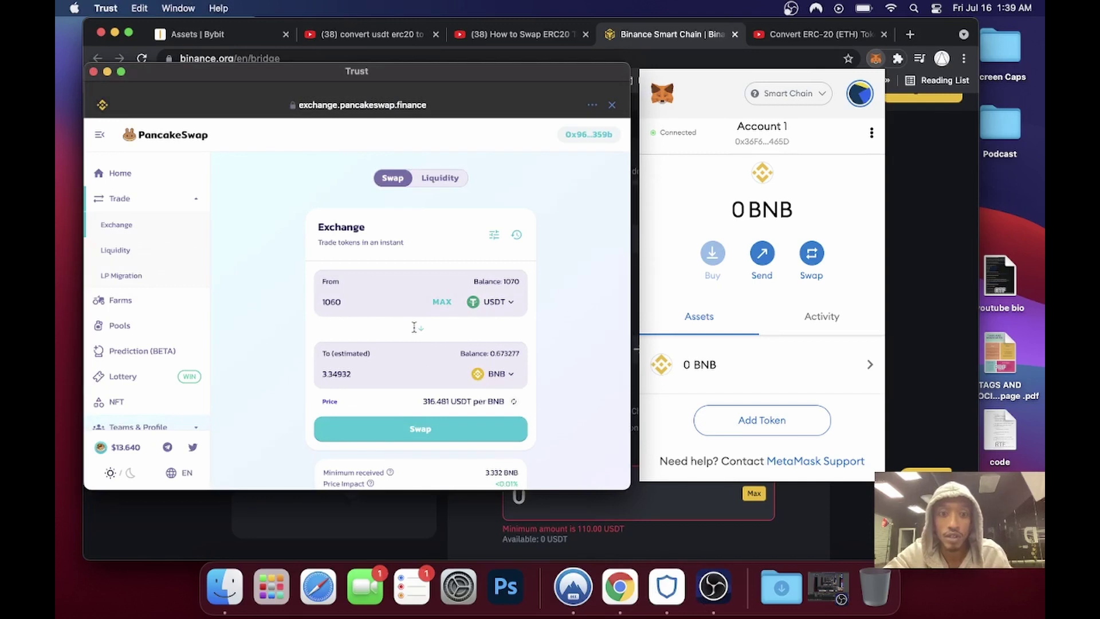
- Reverse the PancakeSwap exchange to trade BNB for 1060 USDT
{"action": "left_click", "coordinate": [426, 330]}
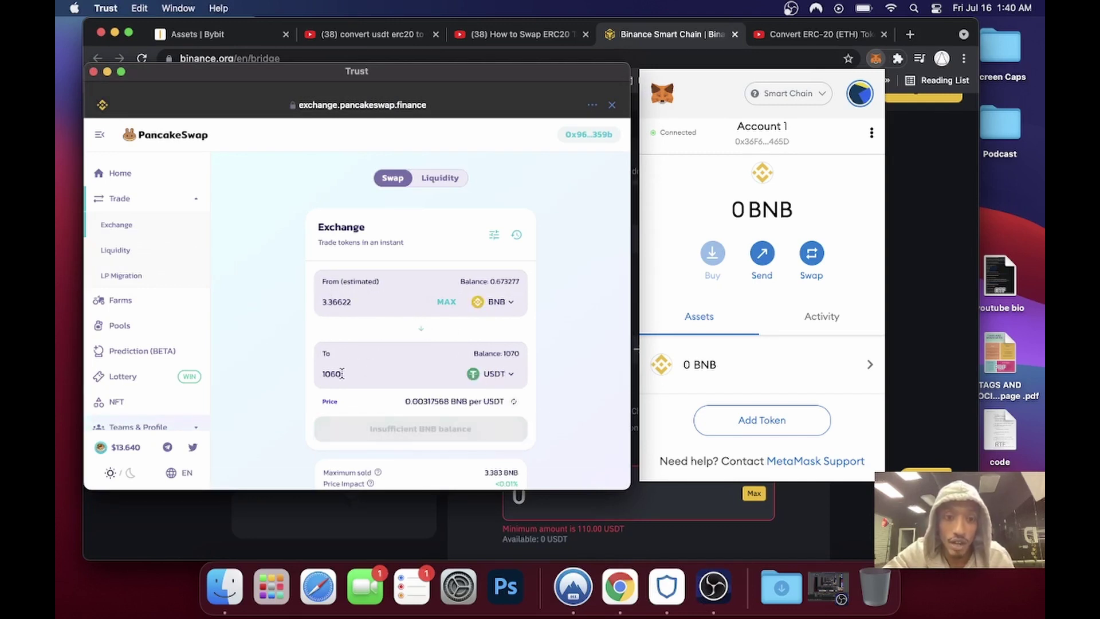
{"action": "left_click", "coordinate": [321, 373]}
{"action": "mouse_move", "coordinate": [340, 373]}
{"action": "left_mouse_down"}
{"action": "mouse_move", "coordinate": [321, 376]}
{"action": "mouse_move", "coordinate": [329, 388]}
{"action": "left_mouse_up"}
{"action": "left_click", "coordinate": [498, 347]}
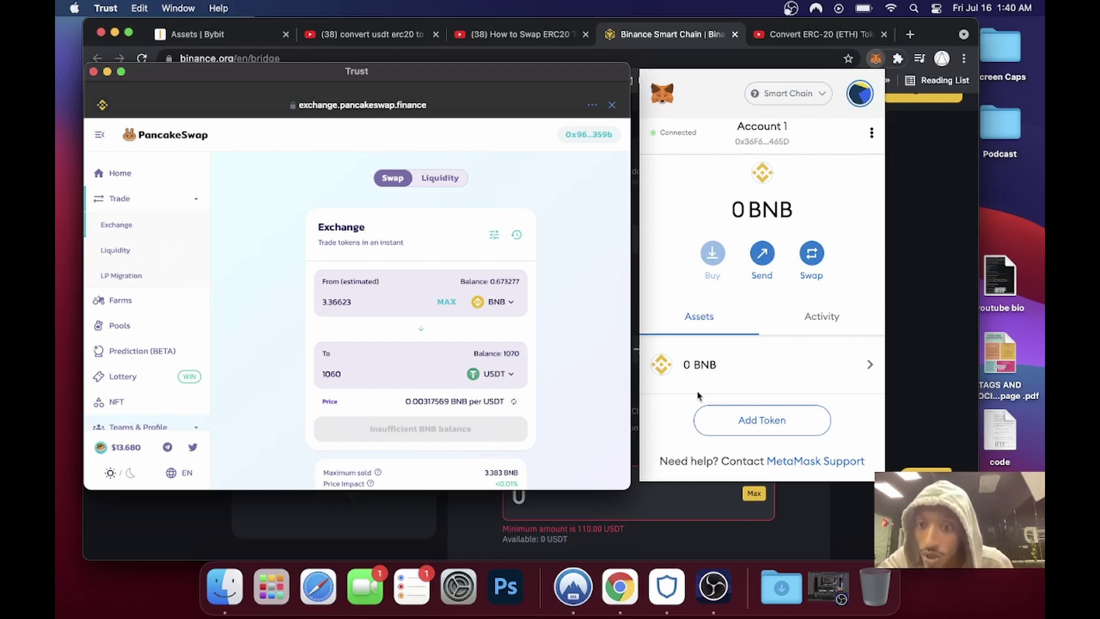
- Abandon MetaMask's empty custom-token form and return to the 'Convert ERC-20' YouTube tab
{"action": "left_click", "coordinate": [712, 425]}
{"action": "left_click", "coordinate": [710, 423]}
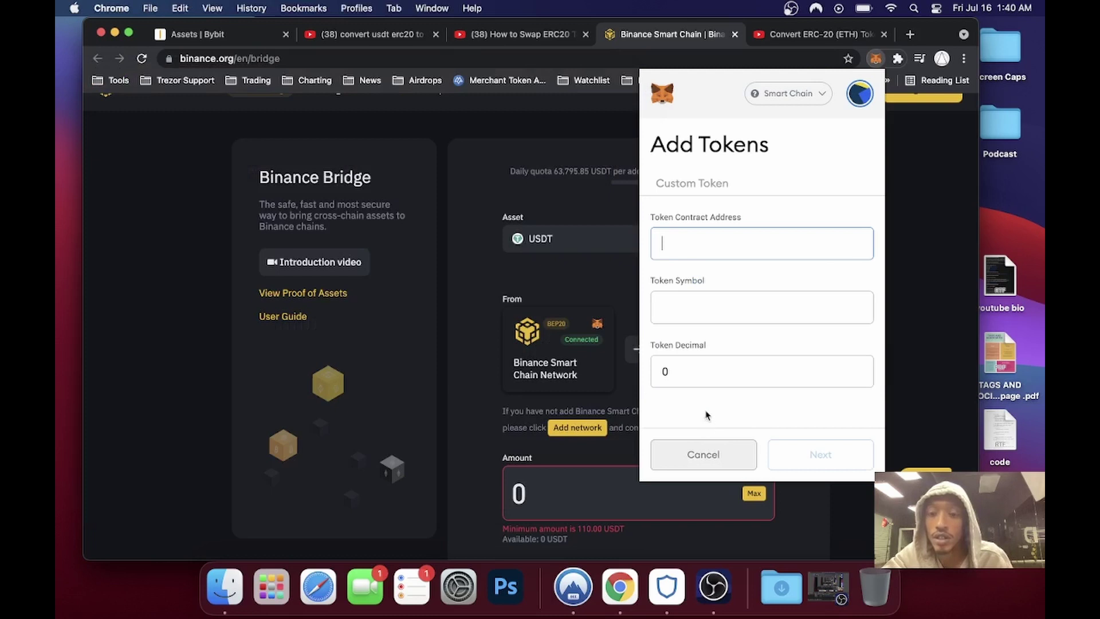
{"action": "left_click", "coordinate": [675, 243]}
{"action": "key", "text": "Escape"}
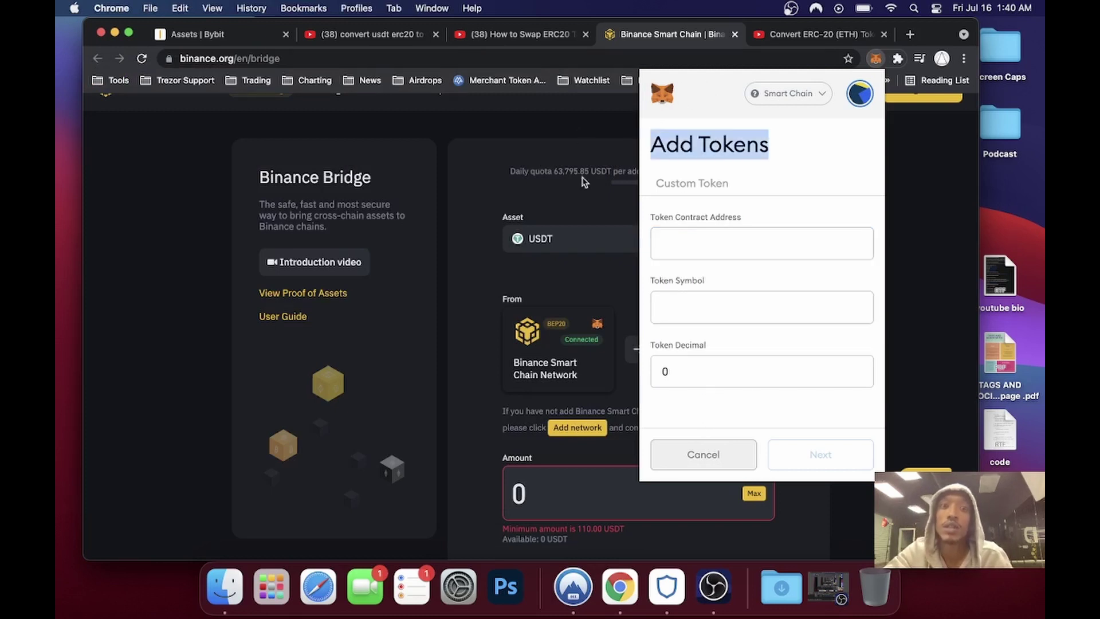
{"action": "left_click", "coordinate": [823, 32]}
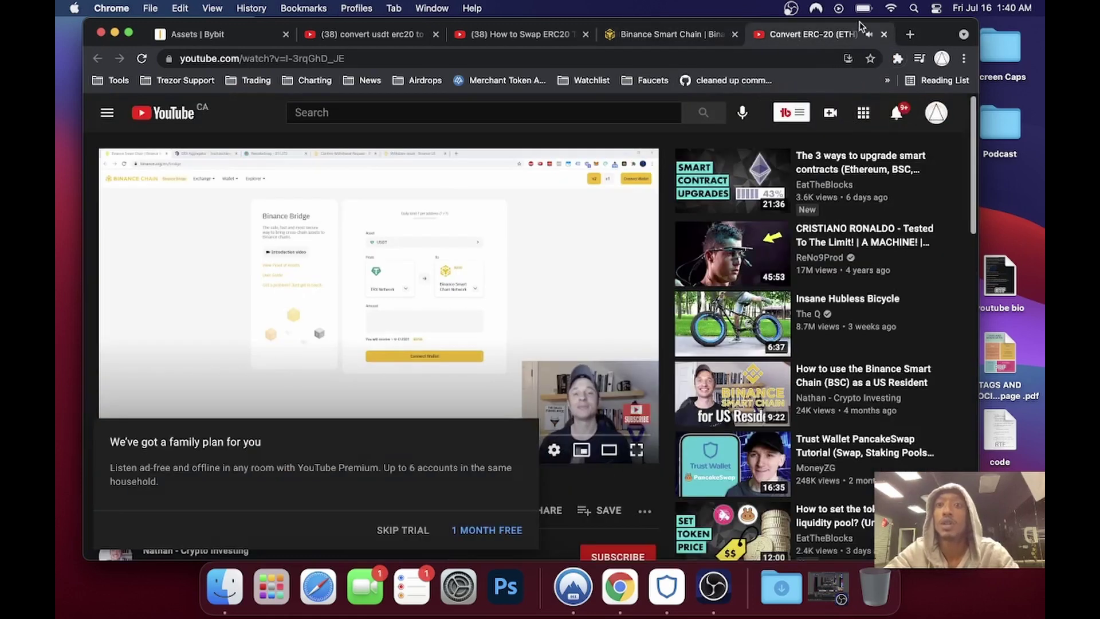
- Load dextools.io, launch the app and switch the dashboard to BSC pairs
{"action": "key", "text": "space"}
{"action": "left_click", "coordinate": [773, 52]}
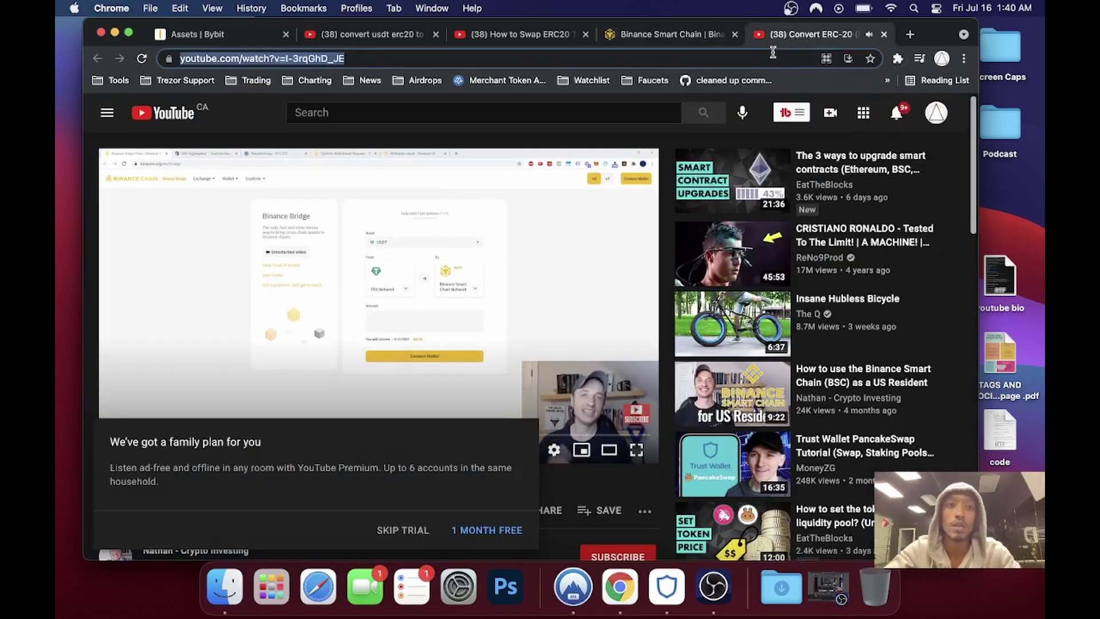
{"action": "type", "text": "dex"}
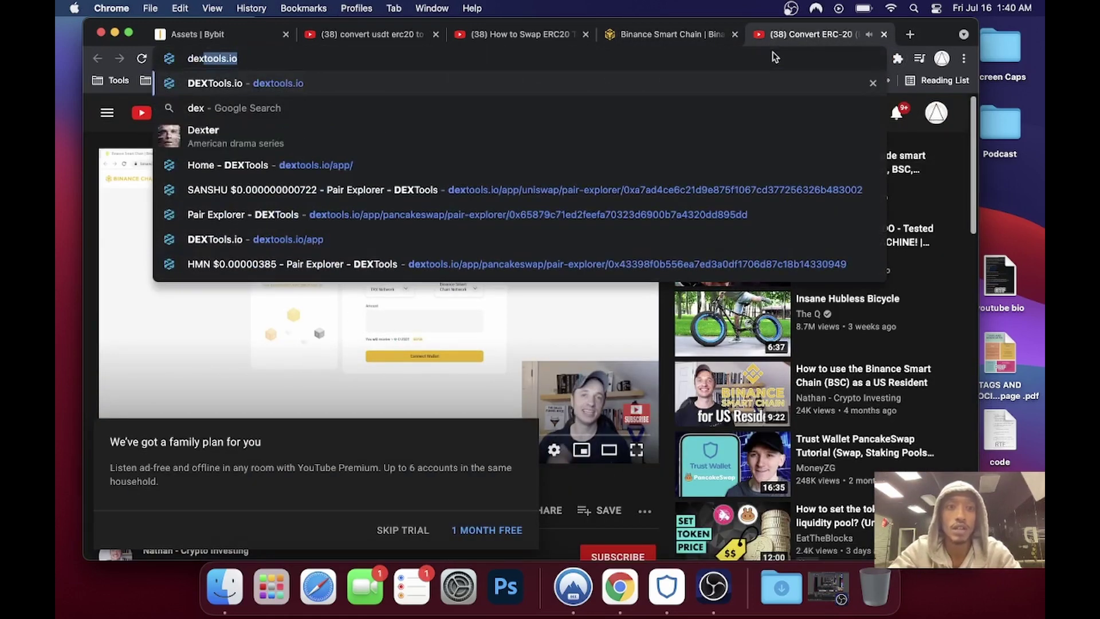
{"action": "key", "text": "Return"}
{"action": "left_click", "coordinate": [255, 474]}
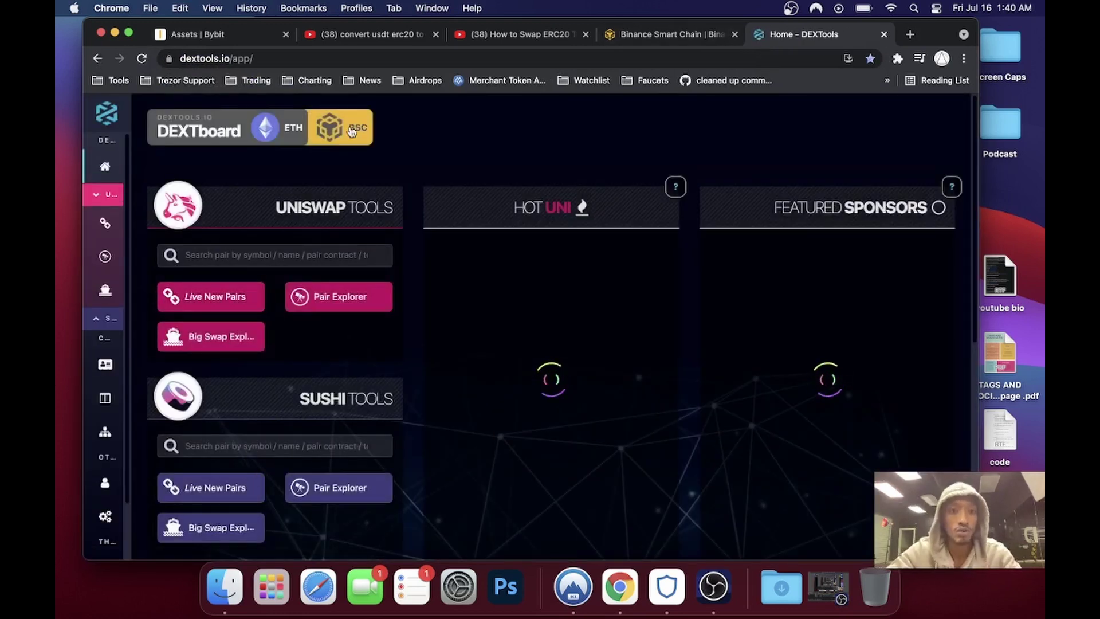
{"action": "left_click", "coordinate": [344, 125]}
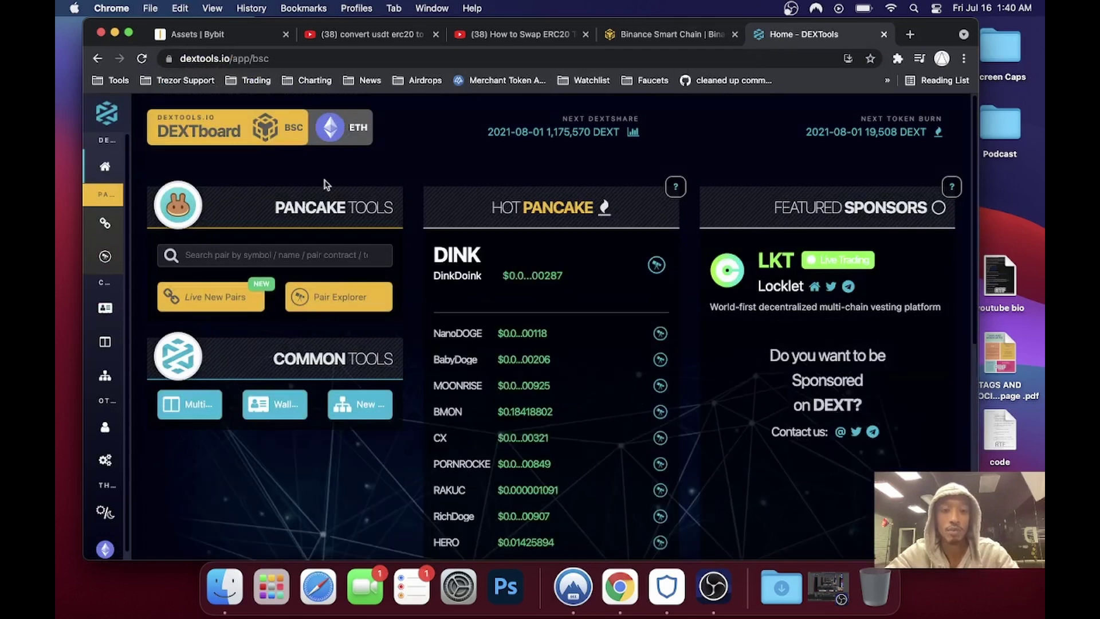
- Search 'usdt', open the DAI/USDT Tether USD pair, then bring Trust wallet forward
{"action": "left_click", "coordinate": [298, 247]}
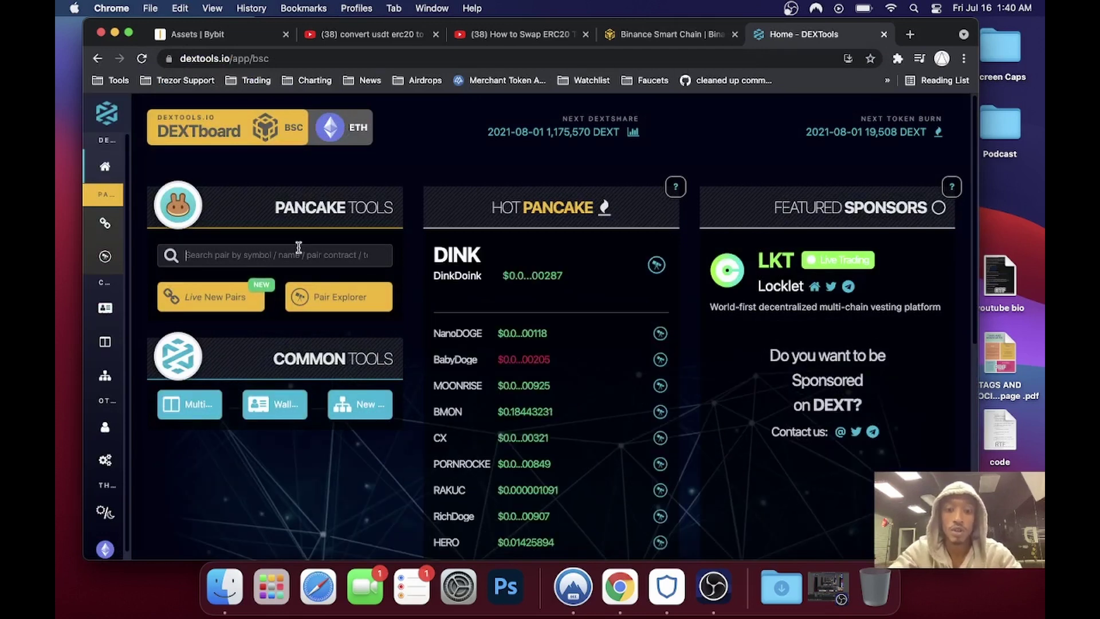
{"action": "type", "text": "usdt"}
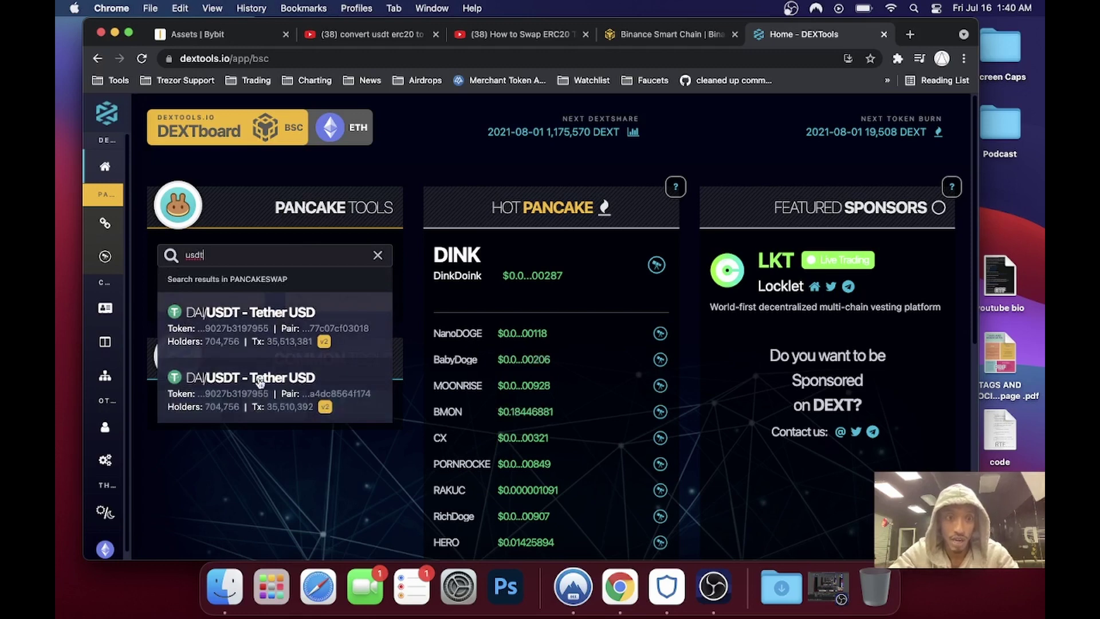
{"action": "scroll", "coordinate": [278, 355], "scroll_direction": "down", "scroll_amount": 1}
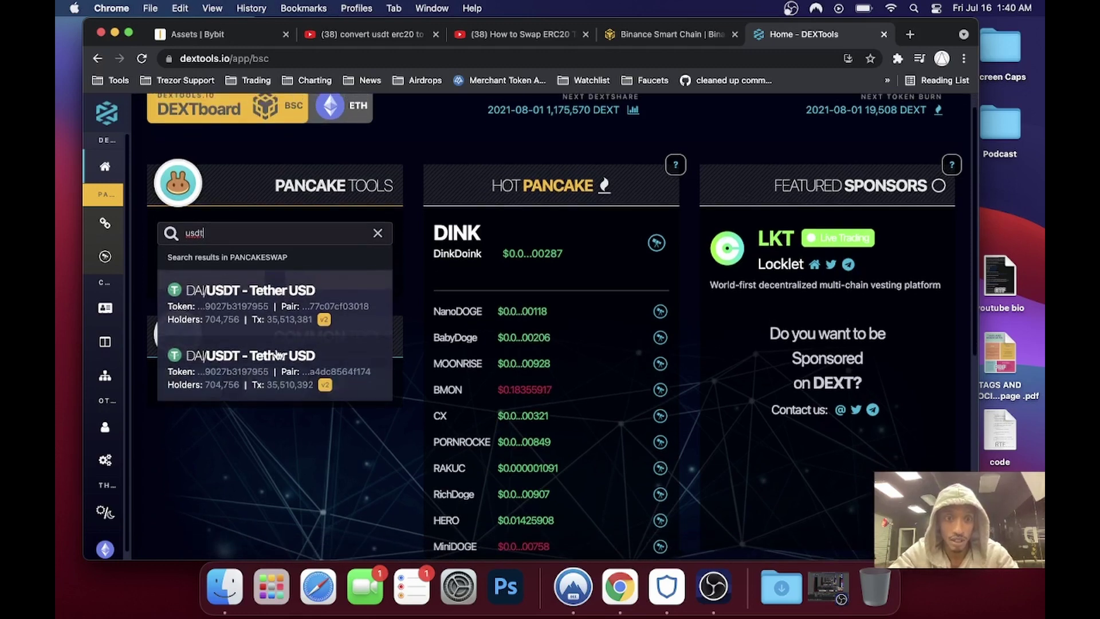
{"action": "left_click", "coordinate": [244, 294]}
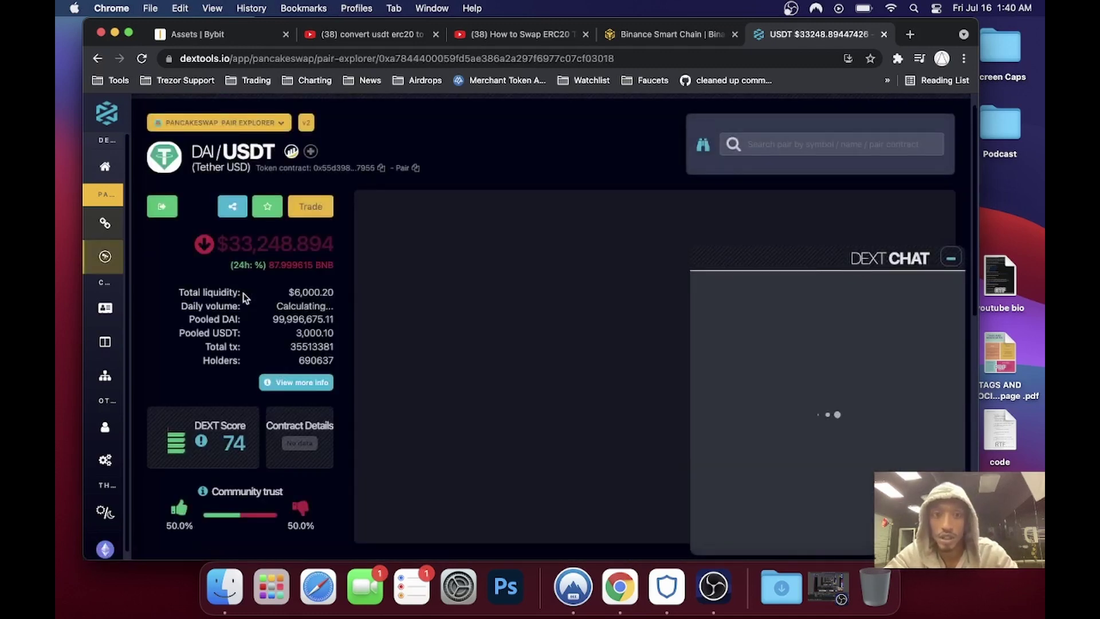
{"action": "left_click", "coordinate": [666, 586]}
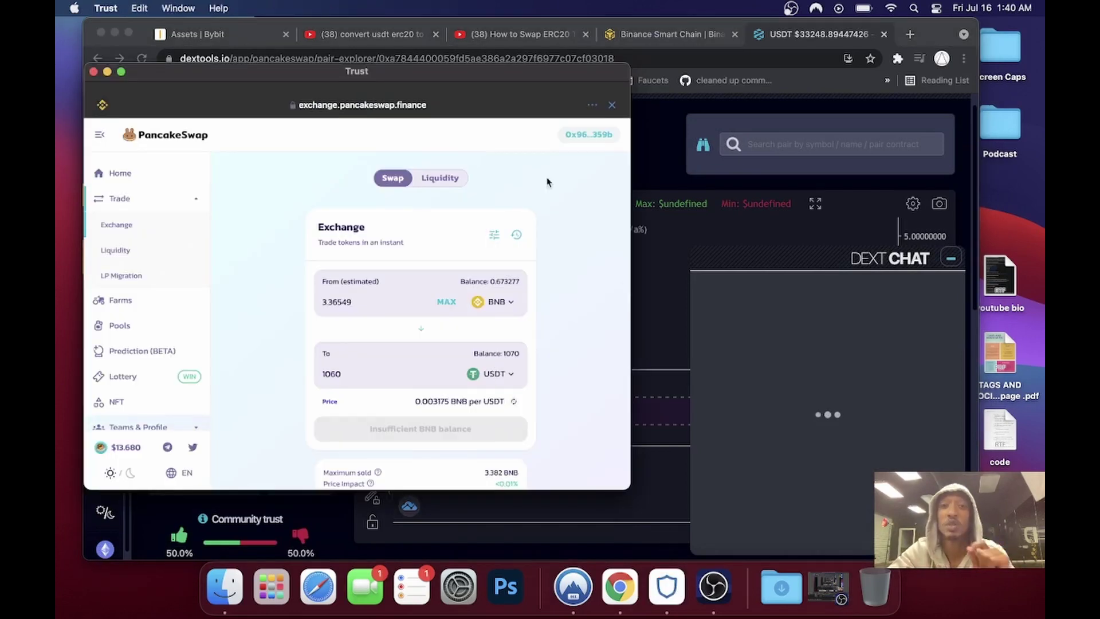
- View the connected Trust wallet address on BscScan and list its tokens
{"action": "left_click", "coordinate": [590, 136]}
{"action": "left_click_drag", "start_coordinate": [509, 76], "coordinate": [662, 62]}
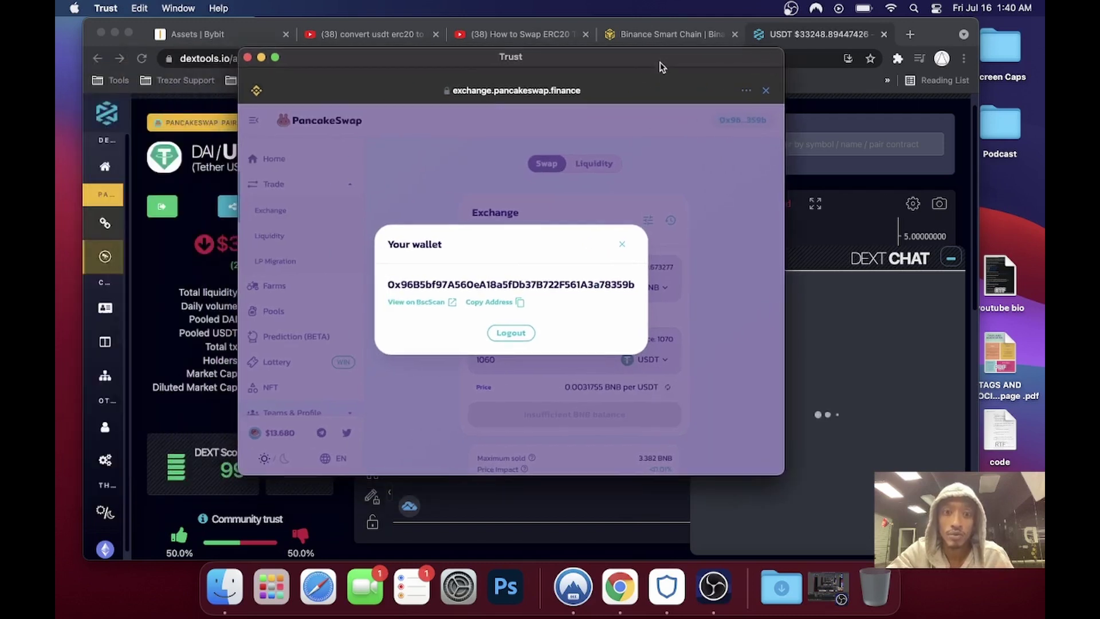
{"action": "left_click", "coordinate": [412, 303]}
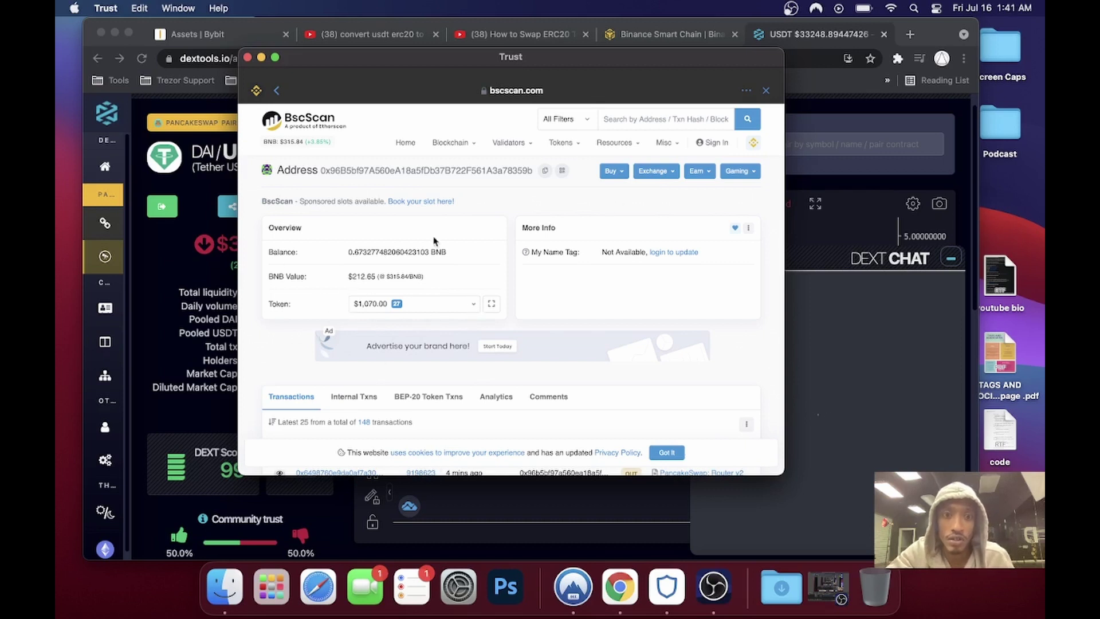
{"action": "left_click", "coordinate": [473, 305]}
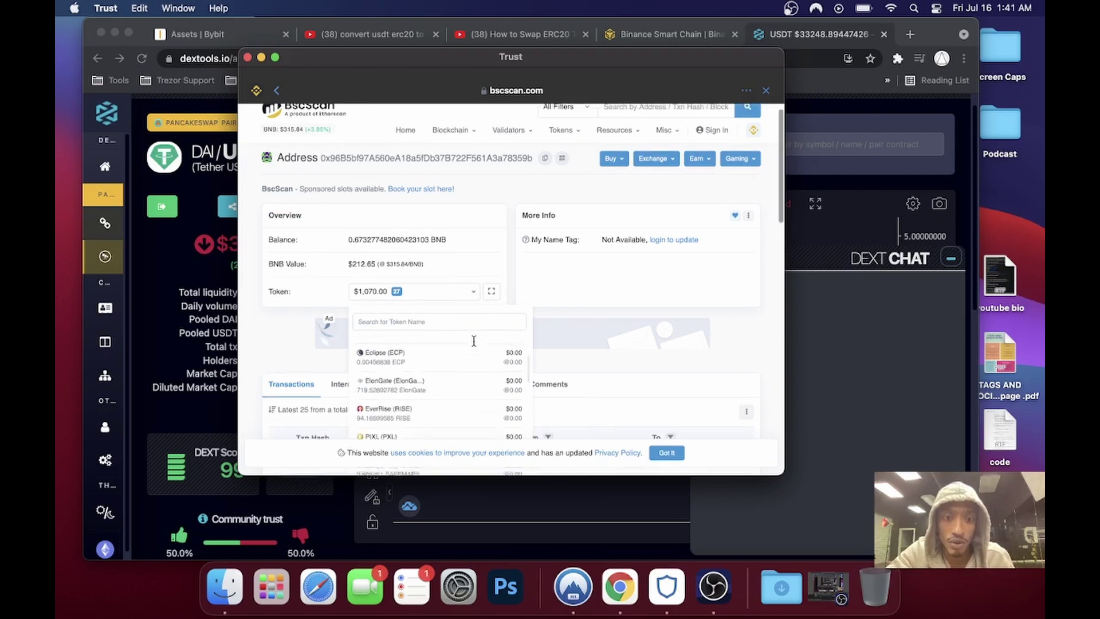
{"action": "scroll", "coordinate": [568, 245], "scroll_direction": "down", "scroll_amount": 4}
{"action": "scroll", "coordinate": [571, 244], "scroll_direction": "down", "scroll_amount": 1}
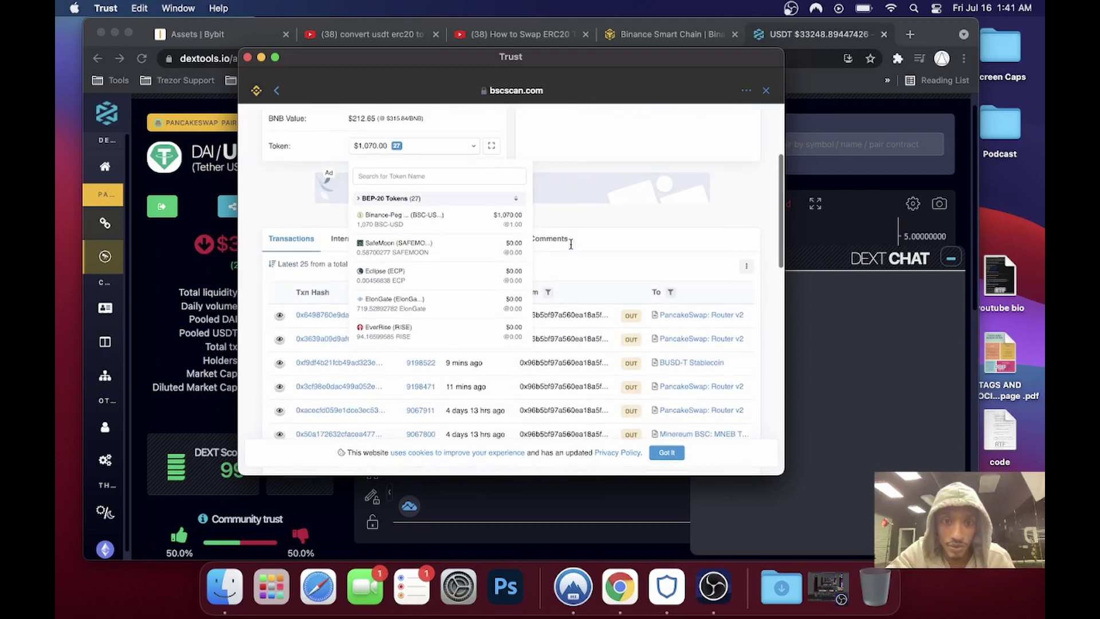
- Open the Binance-Peg BSC-USD token page and copy its contract address
{"action": "left_click", "coordinate": [418, 222]}
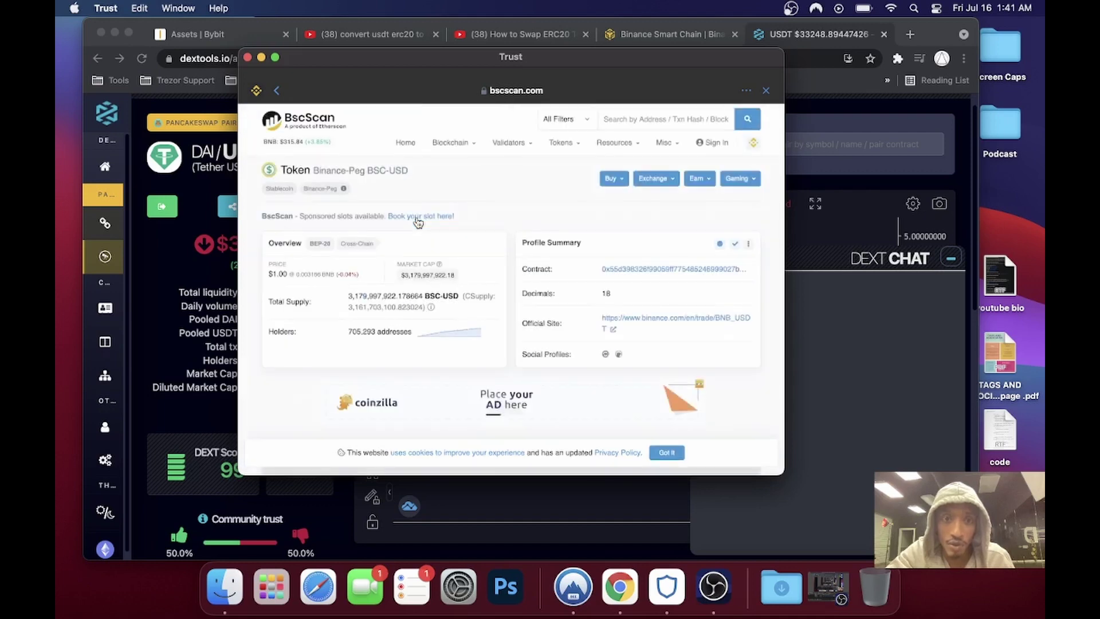
{"action": "scroll", "coordinate": [593, 302], "scroll_direction": "down", "scroll_amount": 2}
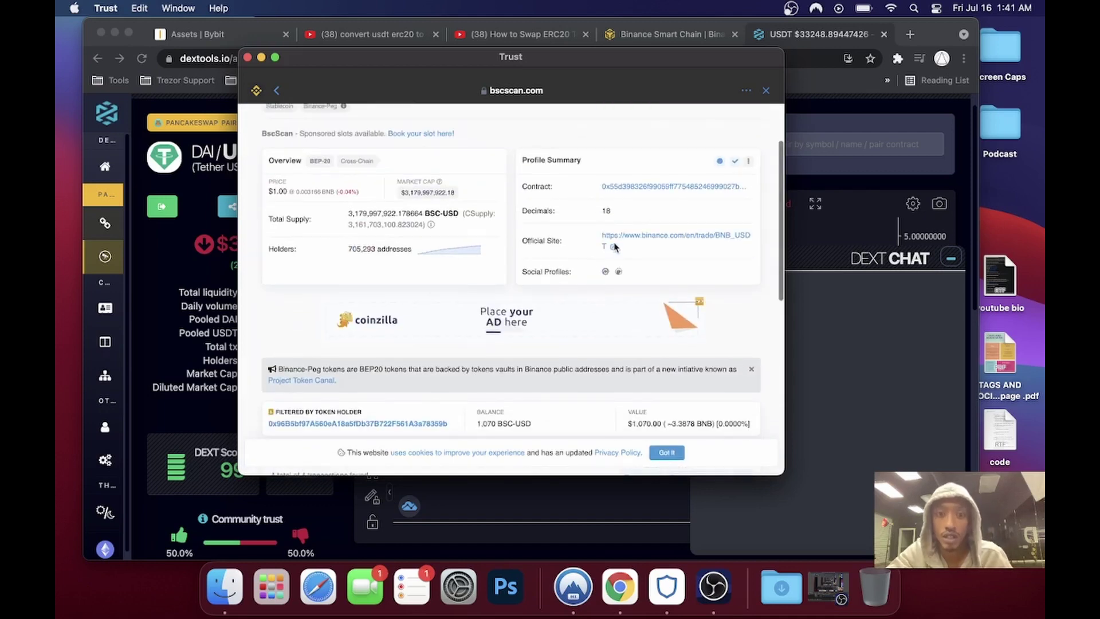
{"action": "scroll", "coordinate": [615, 246], "scroll_direction": "up", "scroll_amount": 2}
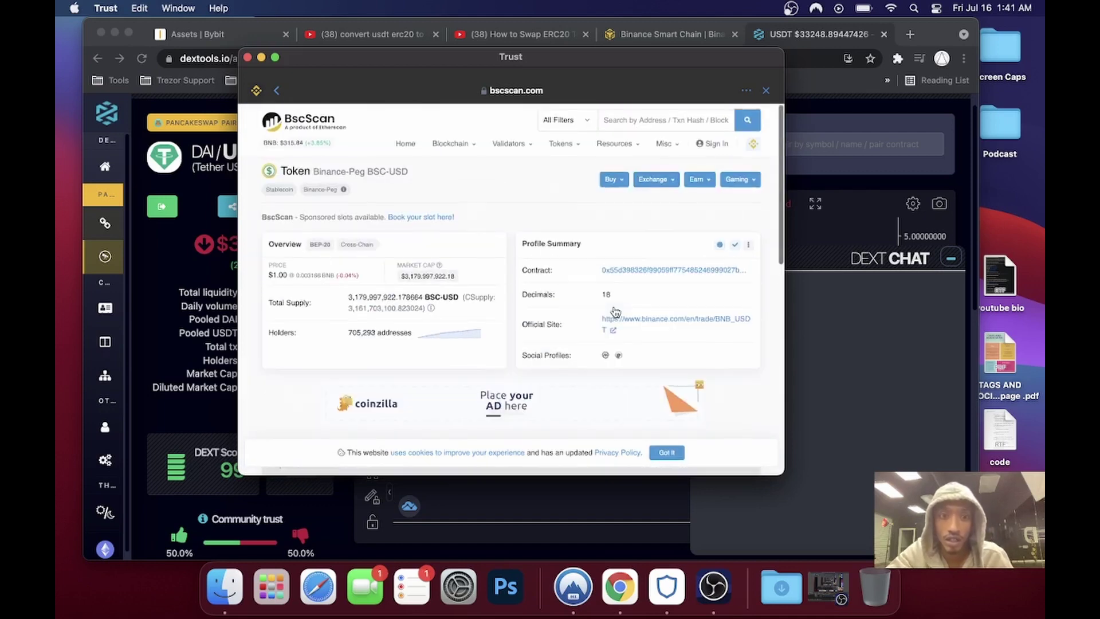
{"action": "left_click", "coordinate": [654, 270]}
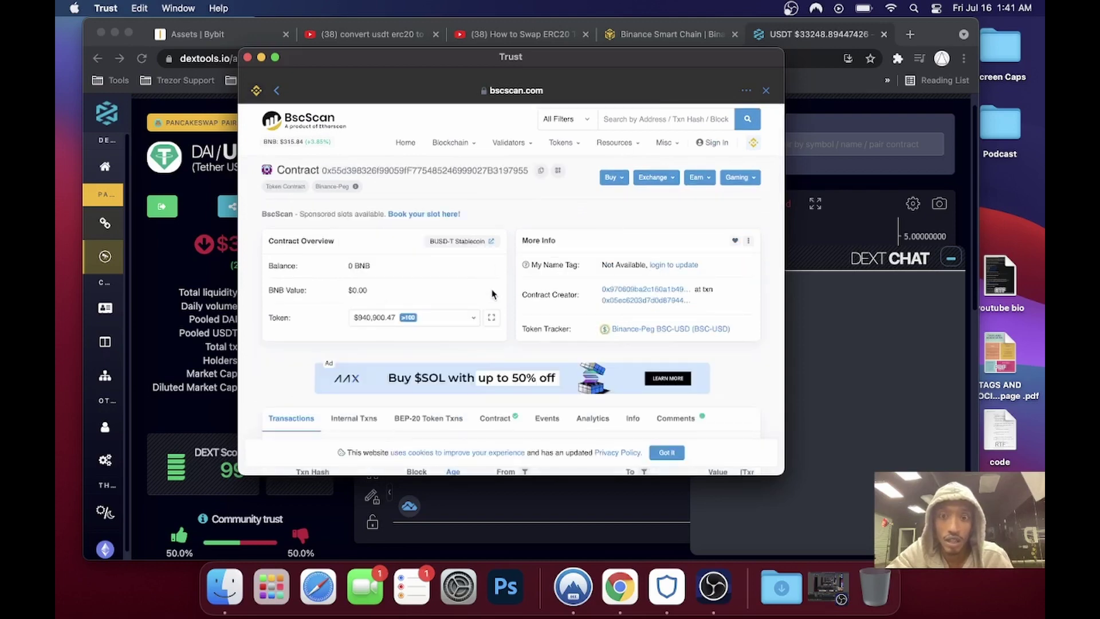
{"action": "scroll", "coordinate": [491, 294], "scroll_direction": "down", "scroll_amount": 3}
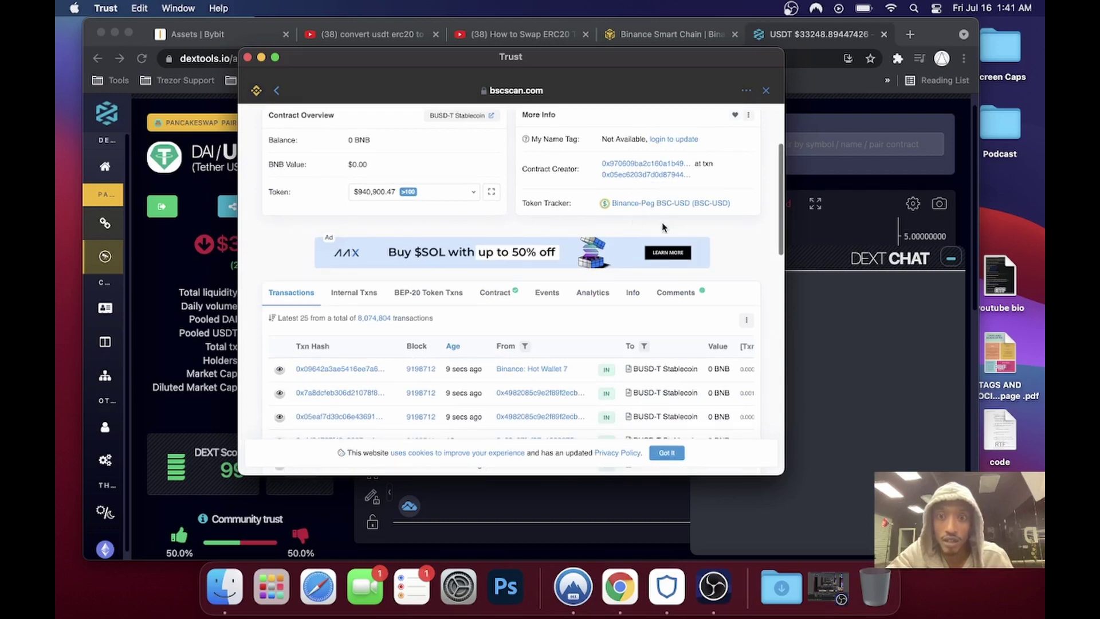
{"action": "left_click", "coordinate": [720, 204]}
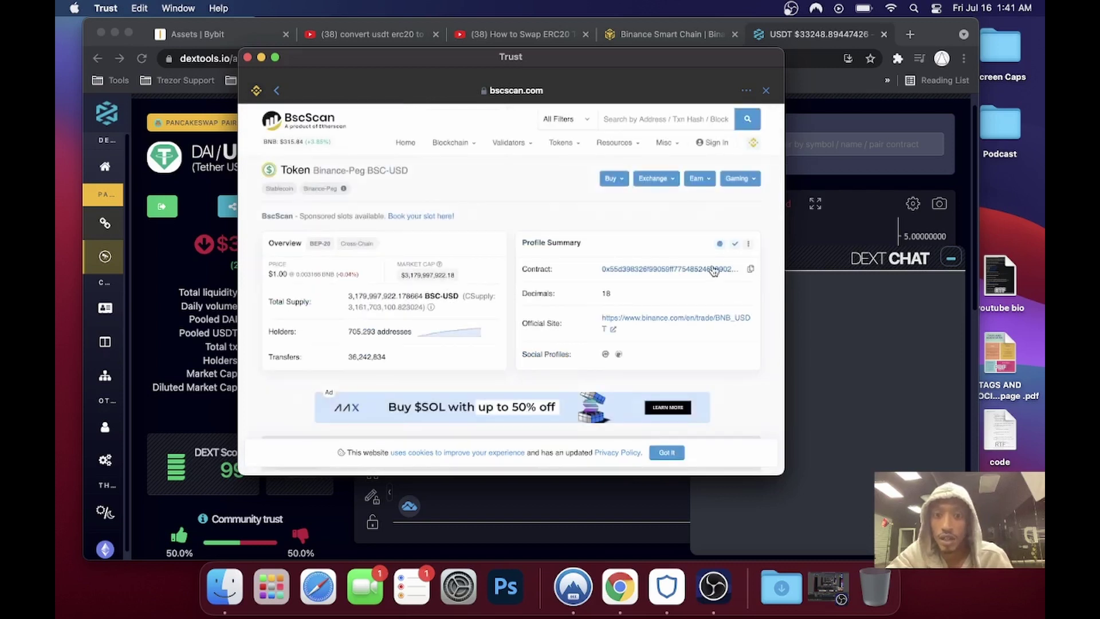
{"action": "left_click", "coordinate": [751, 271]}
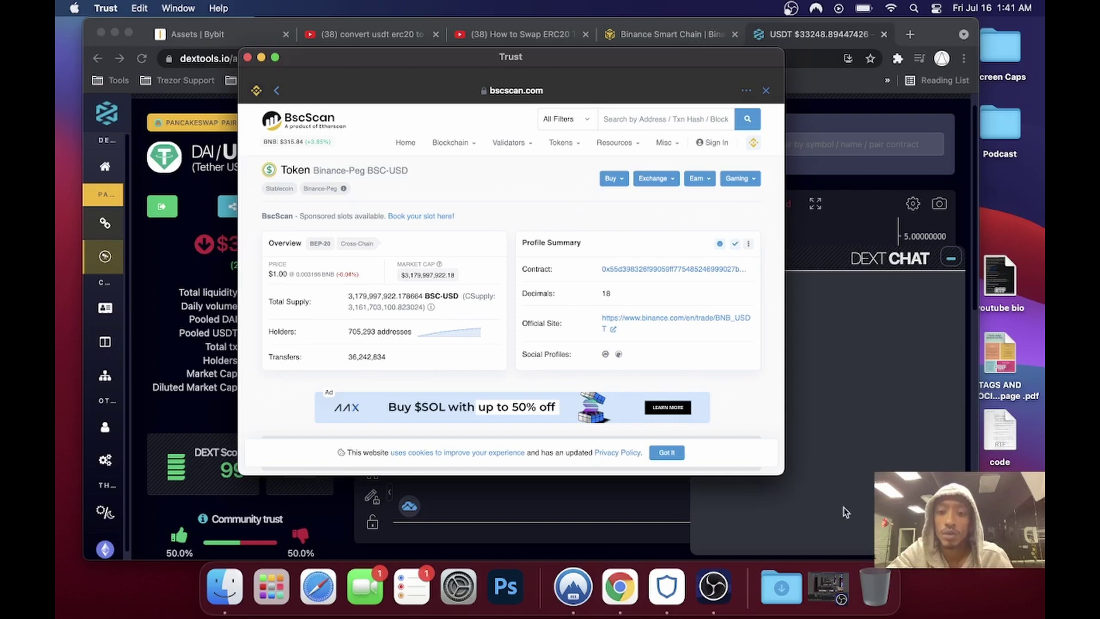
- Paste the BSC-USD contract into MetaMask's Add Token form and add it as USDT
{"action": "left_click", "coordinate": [696, 34]}
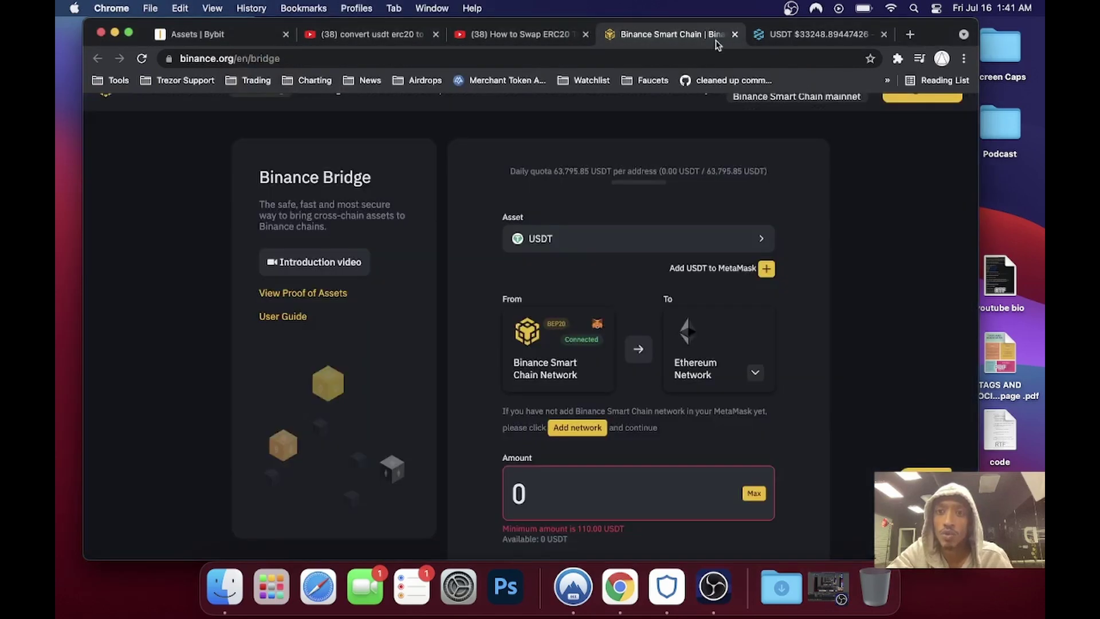
{"action": "left_click", "coordinate": [898, 59]}
{"action": "left_click", "coordinate": [734, 220]}
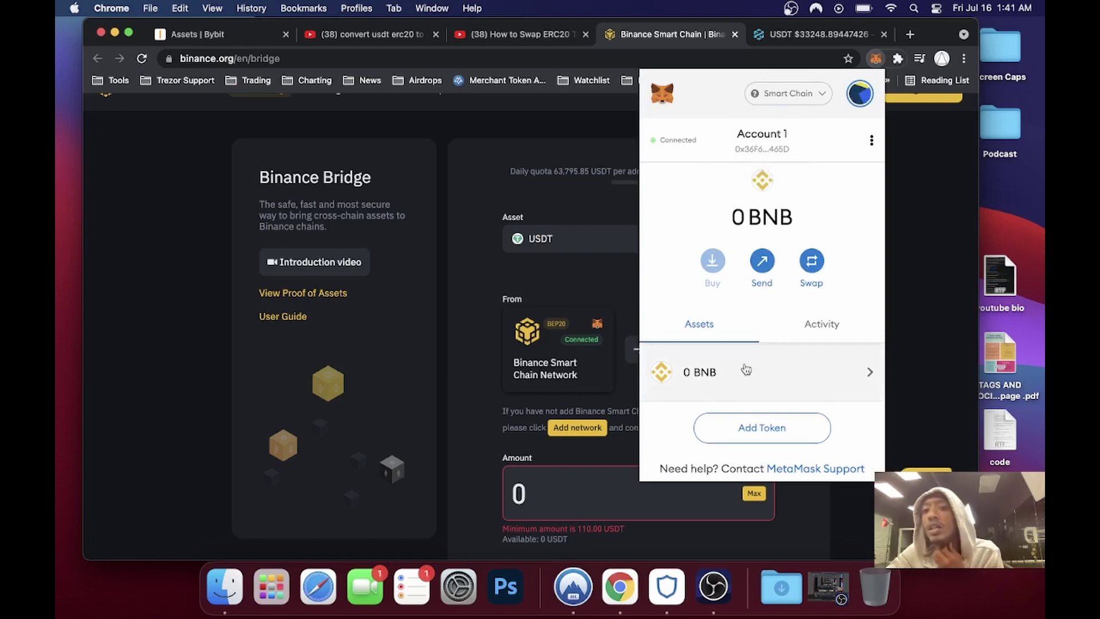
{"action": "left_click", "coordinate": [745, 425]}
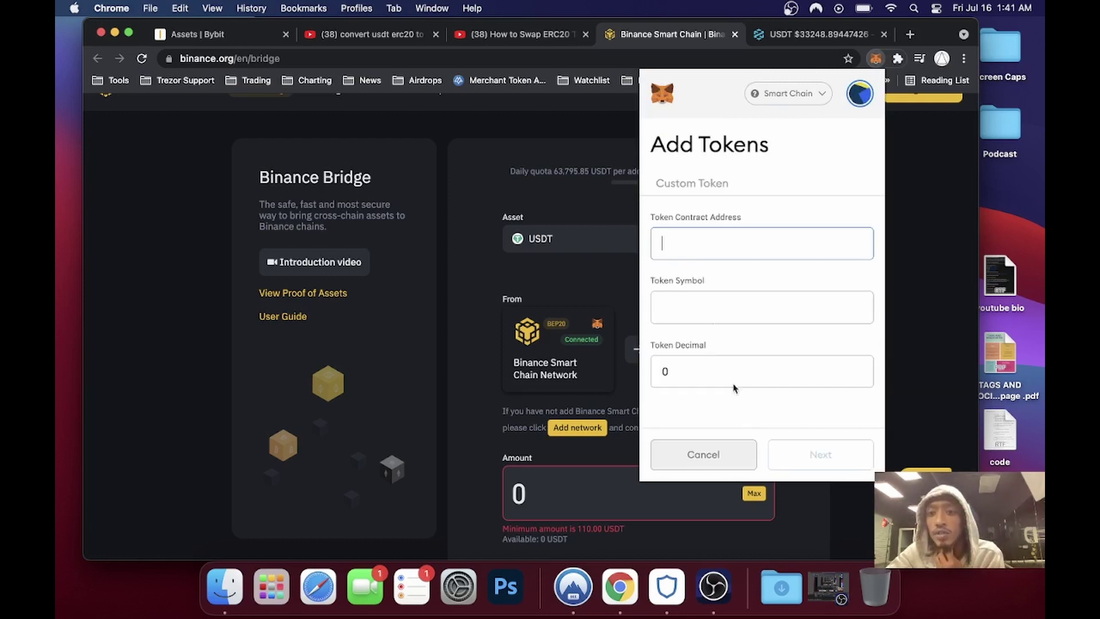
{"action": "left_click", "coordinate": [680, 247]}
{"action": "key", "text": "super+v"}
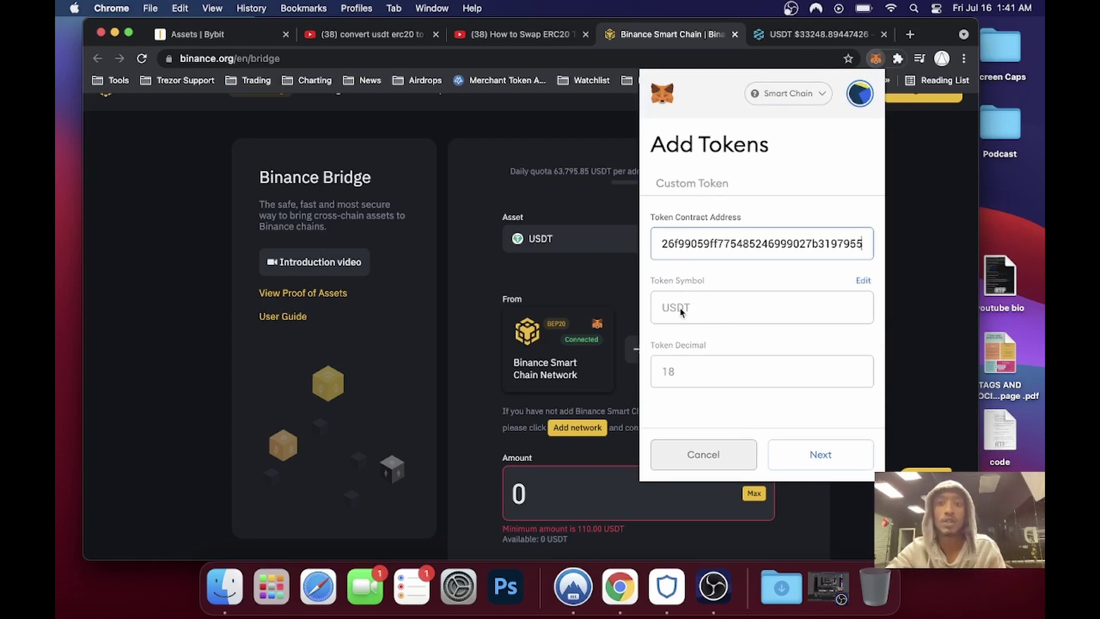
{"action": "left_click", "coordinate": [798, 462]}
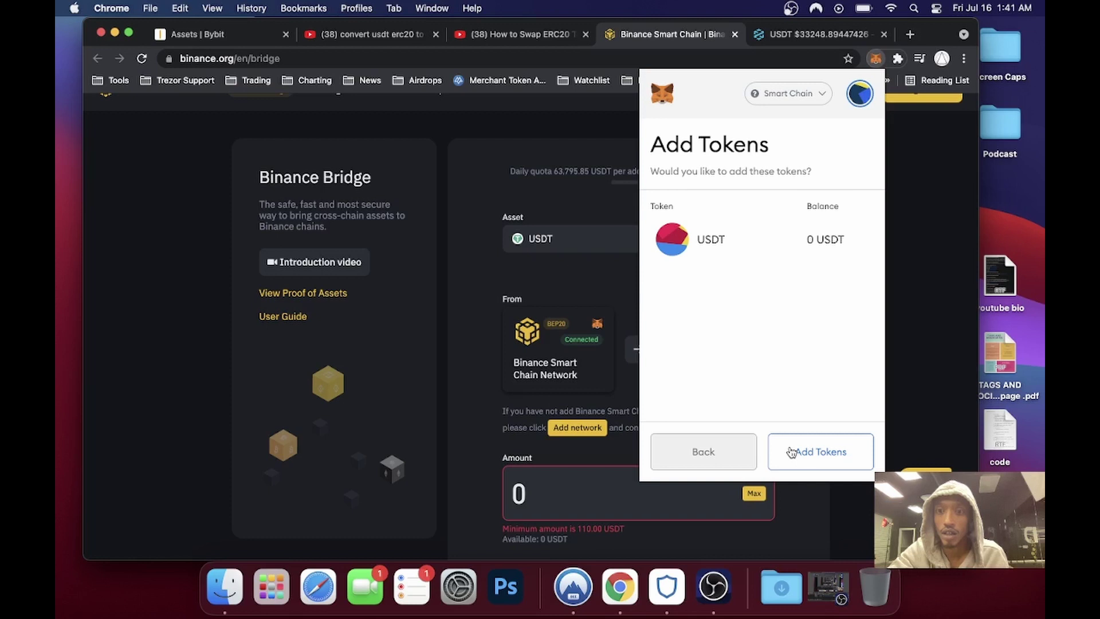
{"action": "left_click", "coordinate": [791, 453]}
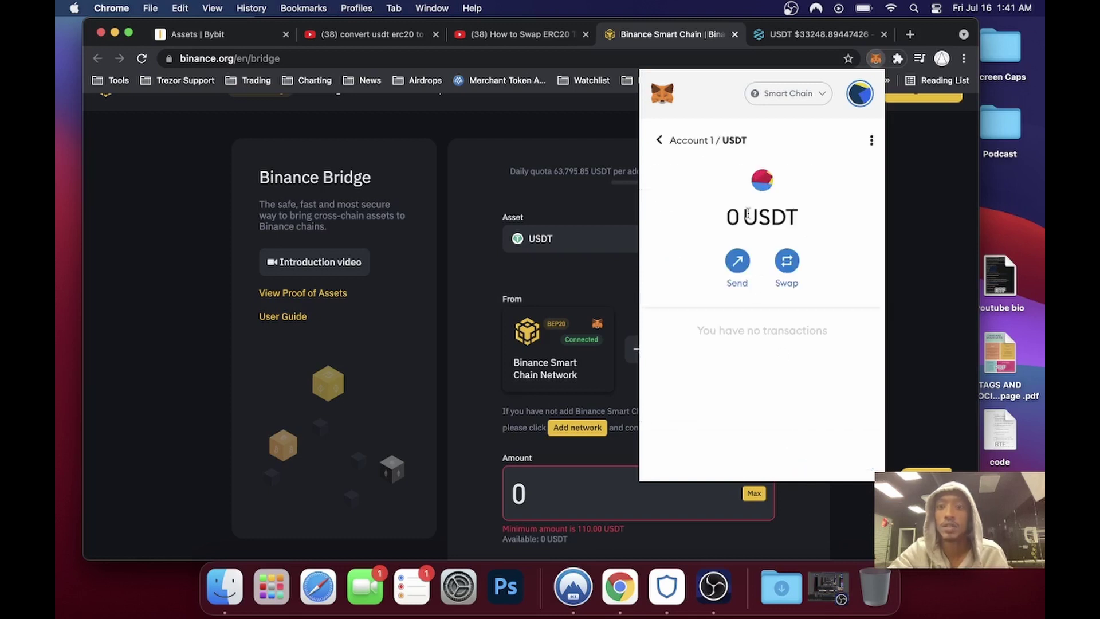
- Cancel the MetaMask swap and open the BNB asset's account options
{"action": "left_click", "coordinate": [787, 262]}
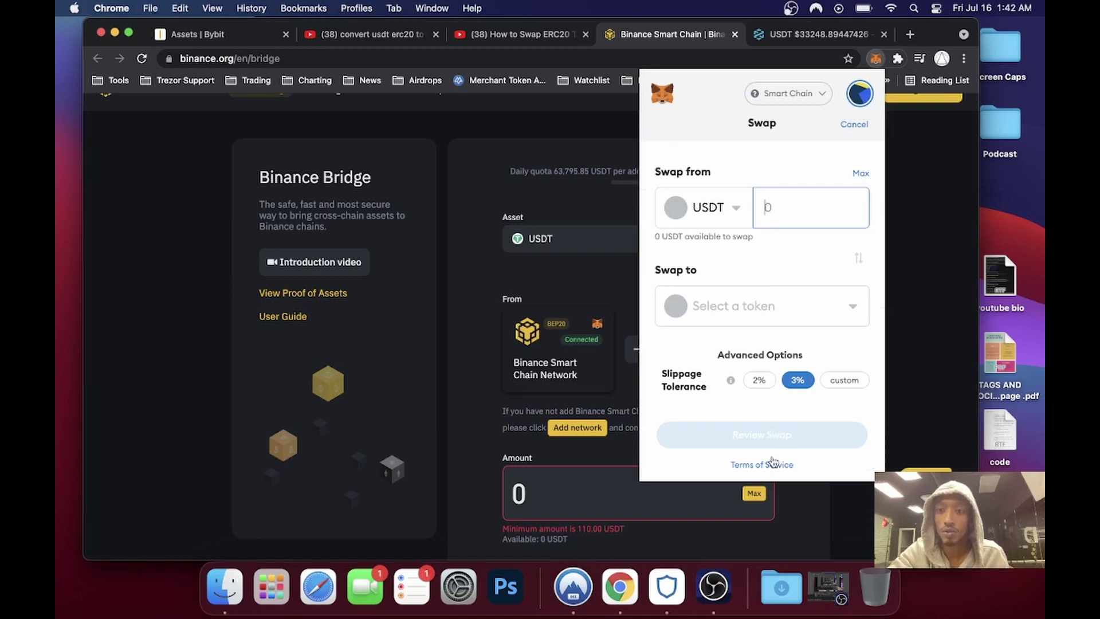
{"action": "left_click", "coordinate": [845, 123]}
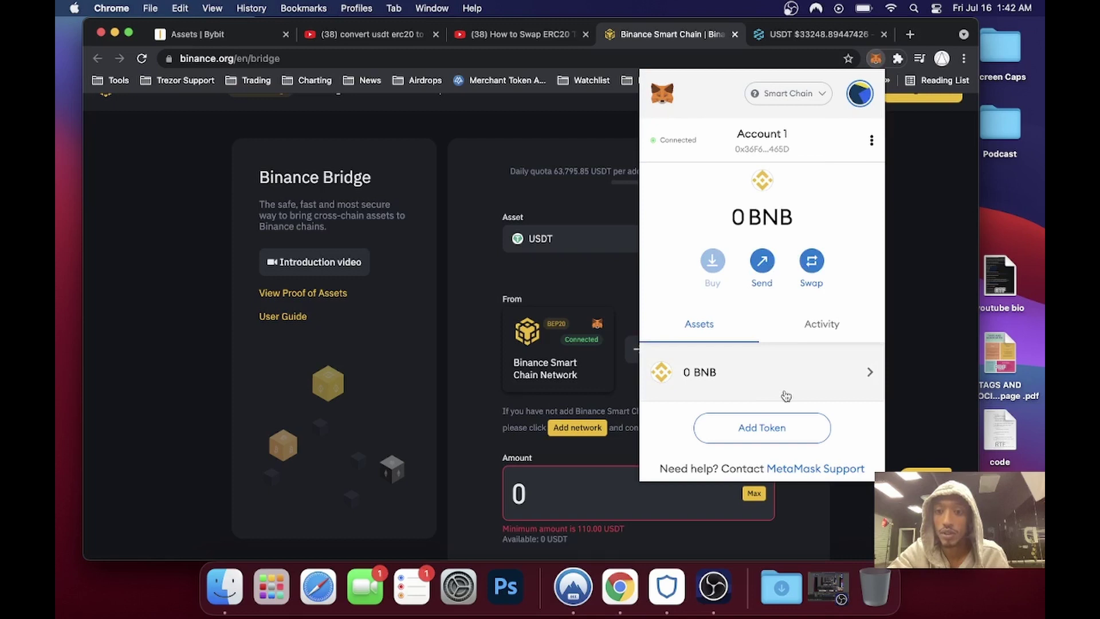
{"action": "left_click", "coordinate": [785, 395]}
{"action": "left_click", "coordinate": [872, 140]}
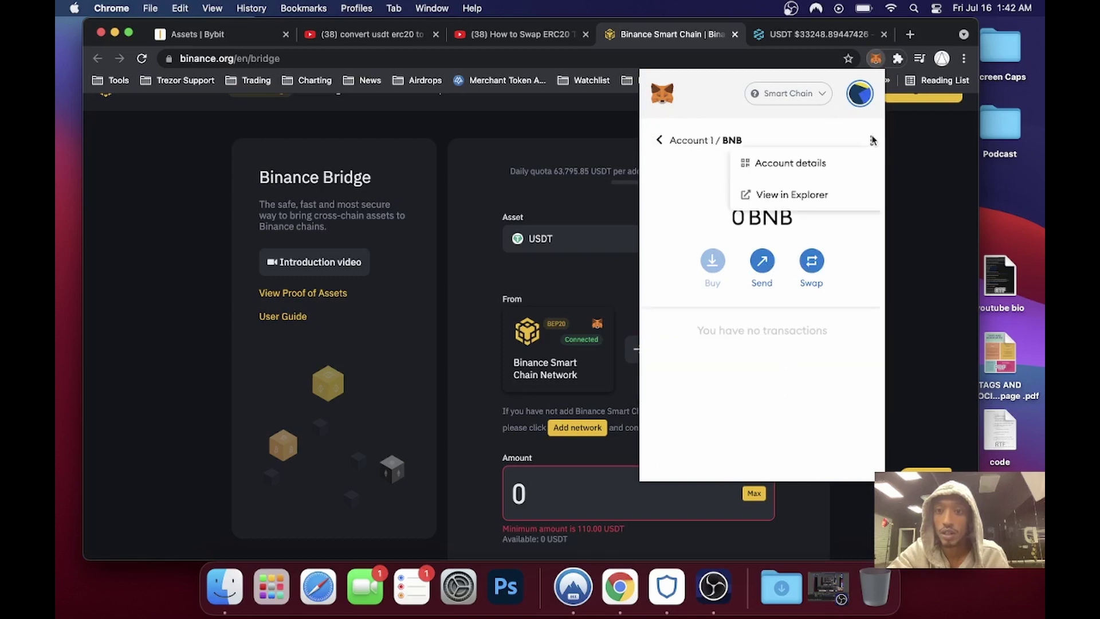
{"action": "left_click", "coordinate": [765, 211]}
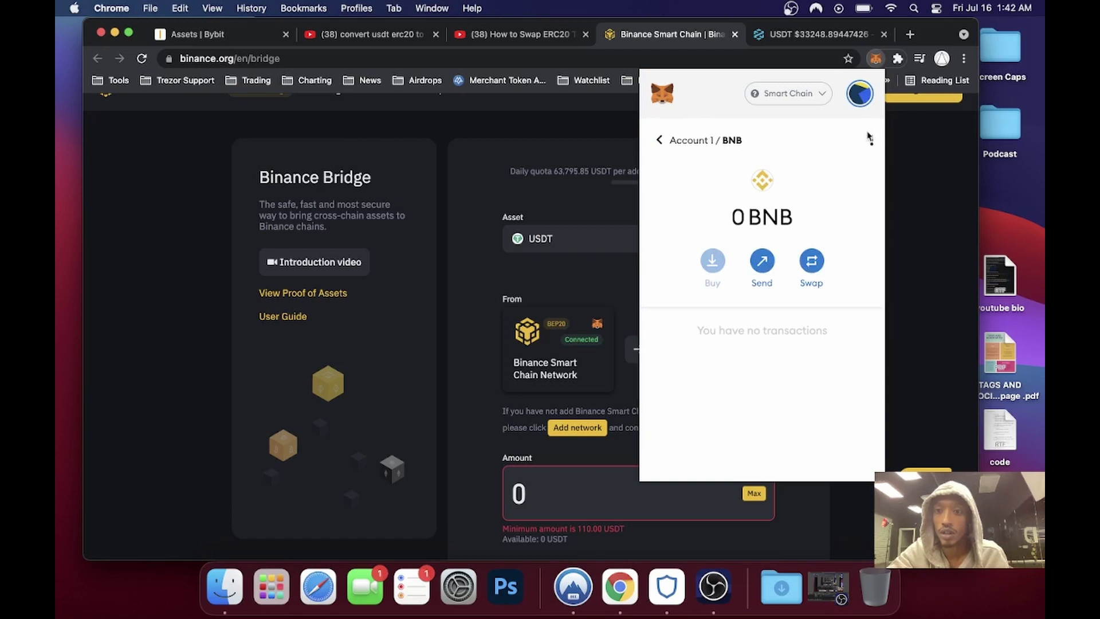
- From Account details, view the account on bscscan.com and copy the wallet address
{"action": "left_click", "coordinate": [872, 141]}
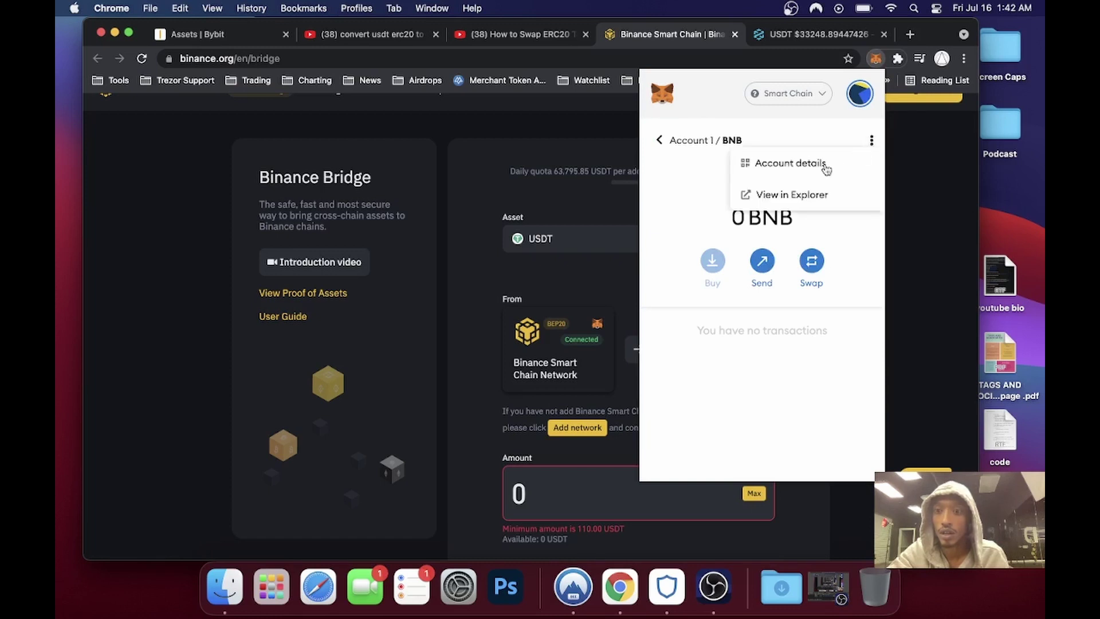
{"action": "left_click", "coordinate": [757, 166]}
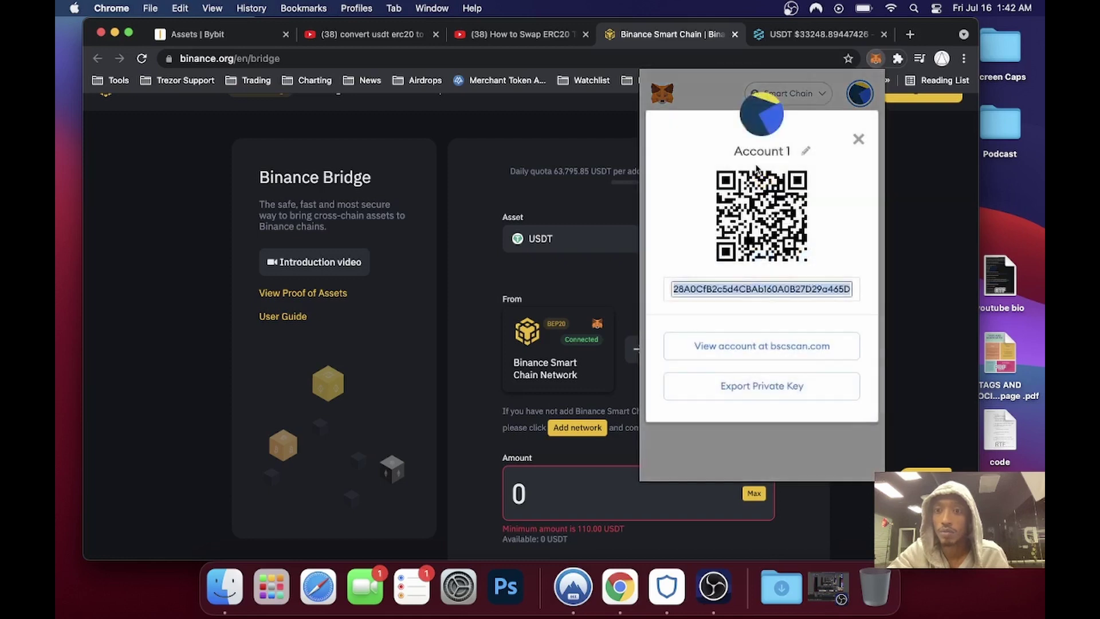
{"action": "left_click", "coordinate": [859, 136]}
{"action": "left_click", "coordinate": [870, 139]}
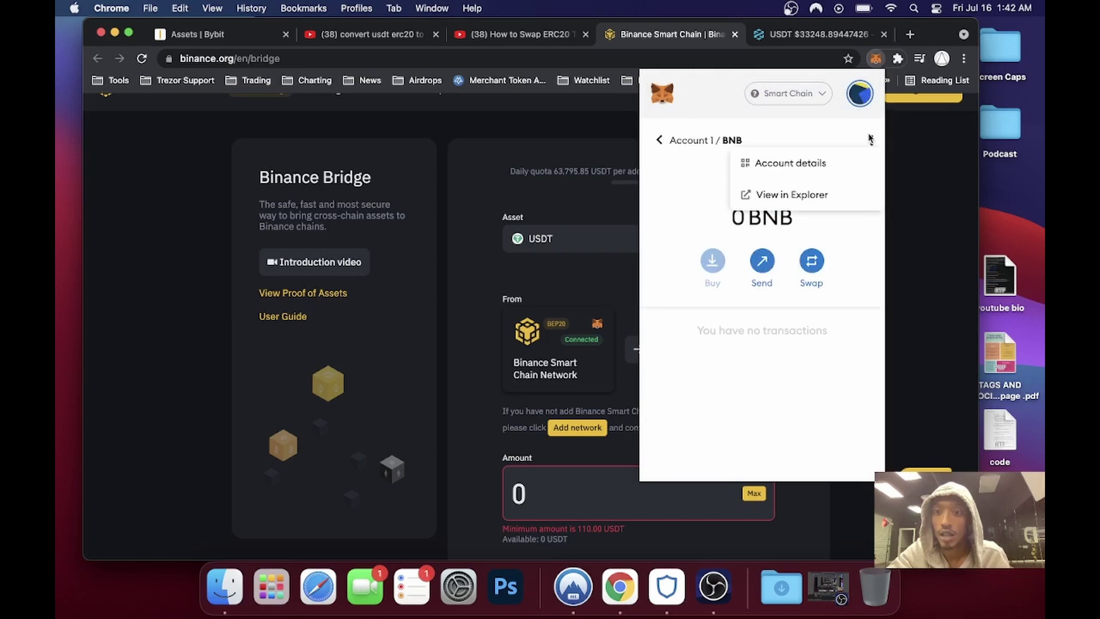
{"action": "left_click", "coordinate": [821, 166]}
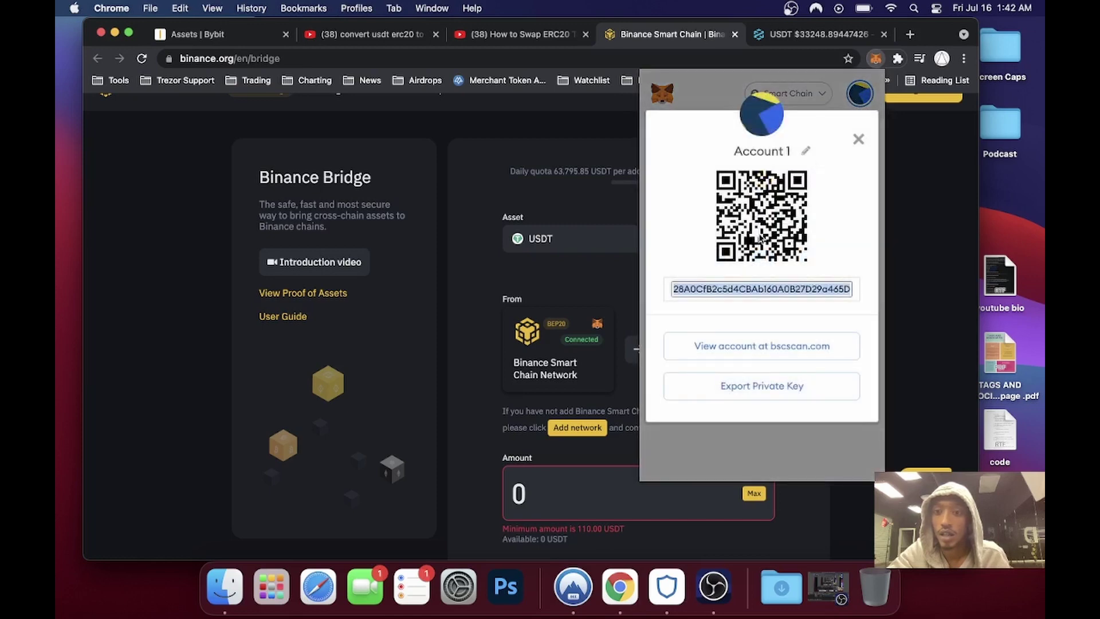
{"action": "left_click", "coordinate": [763, 351]}
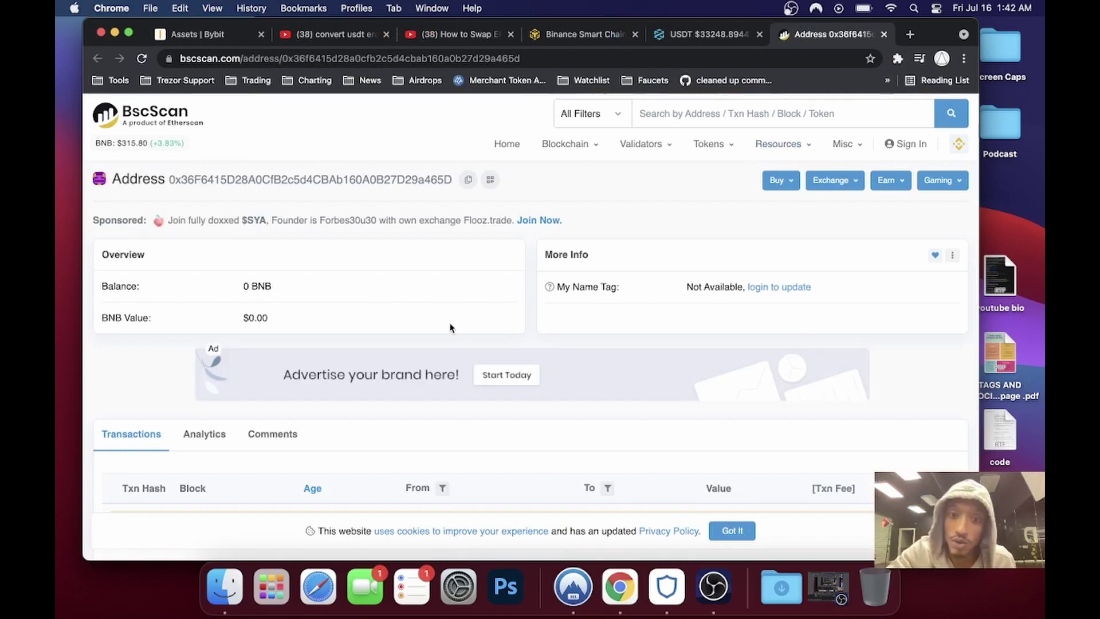
{"action": "scroll", "coordinate": [451, 329], "scroll_direction": "down", "scroll_amount": 1}
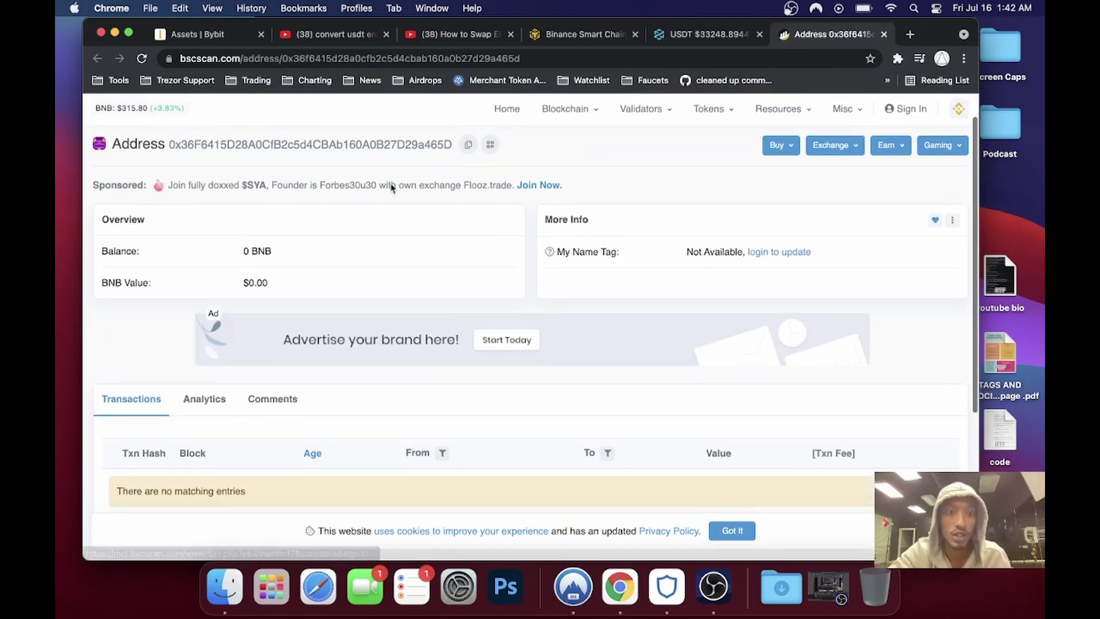
{"action": "left_click", "coordinate": [469, 145]}
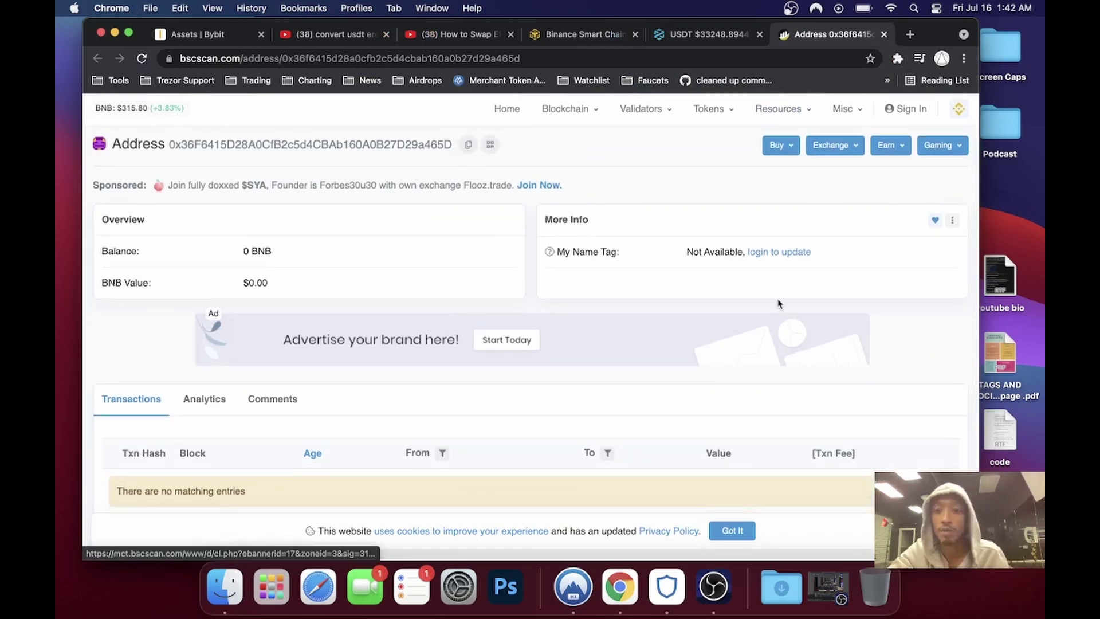
- Close Trust Wallet's in-app BscScan page and return to the wallet's token list
{"action": "left_click", "coordinate": [656, 593]}
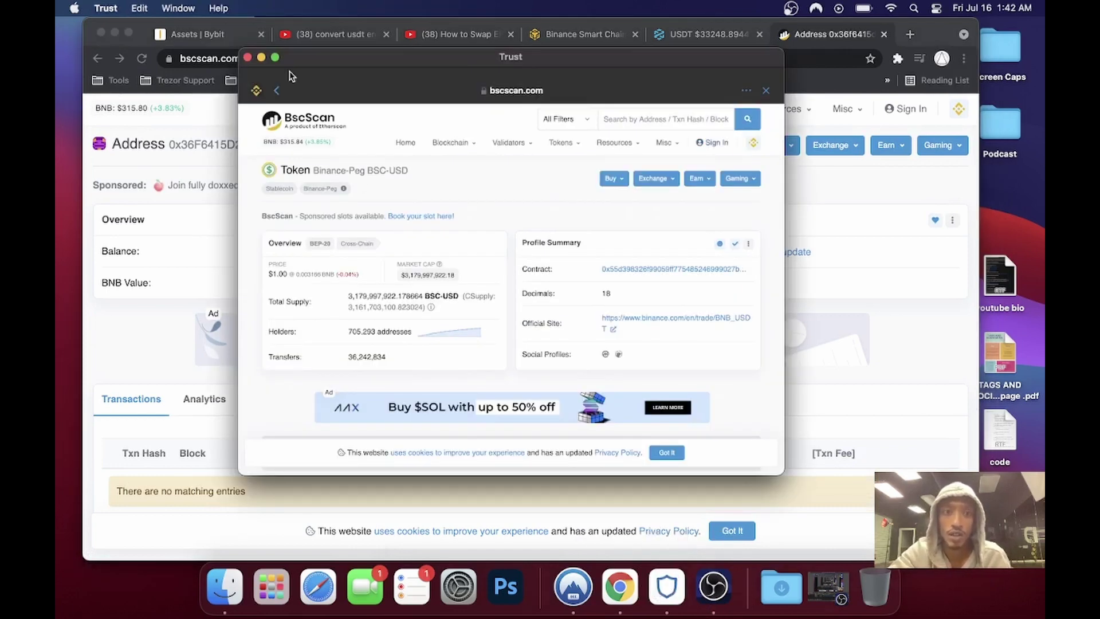
{"action": "left_click", "coordinate": [278, 91]}
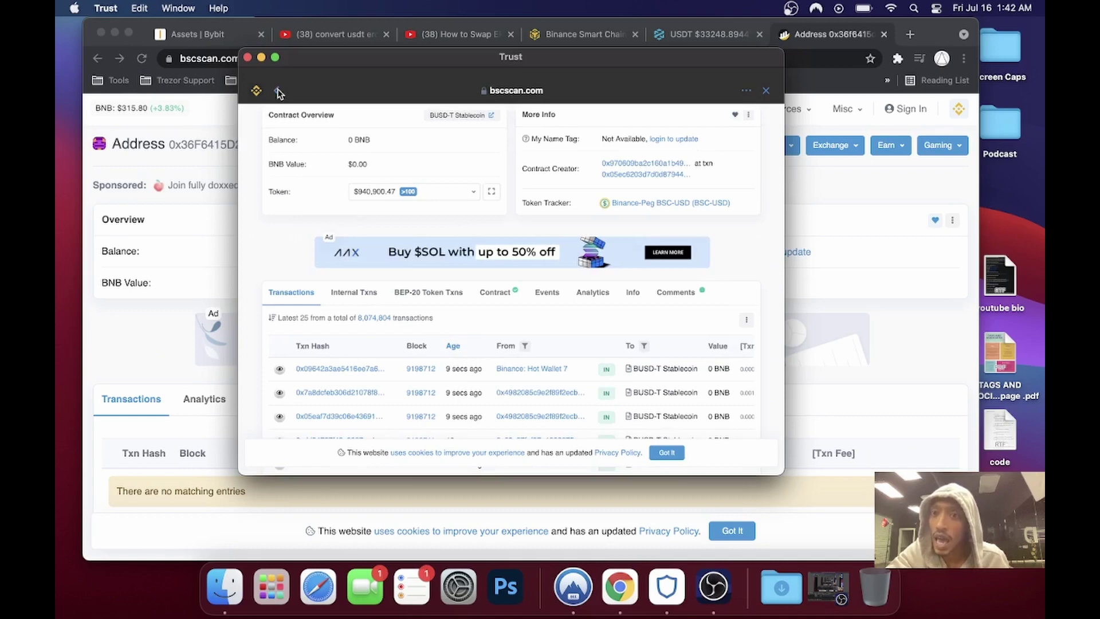
{"action": "left_click", "coordinate": [278, 91]}
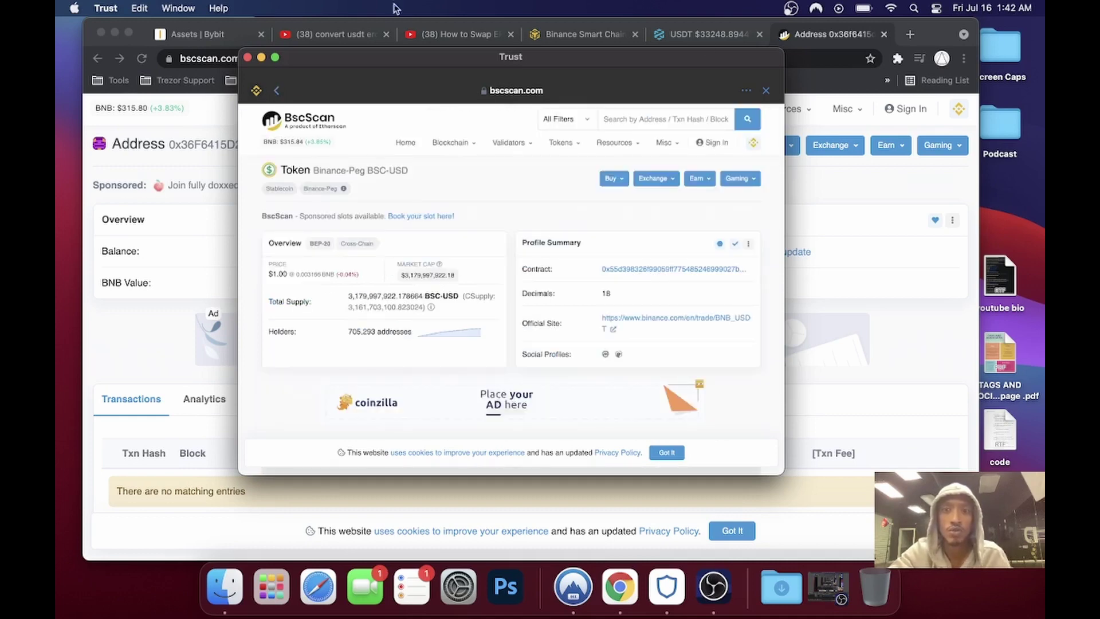
{"action": "left_click", "coordinate": [765, 107]}
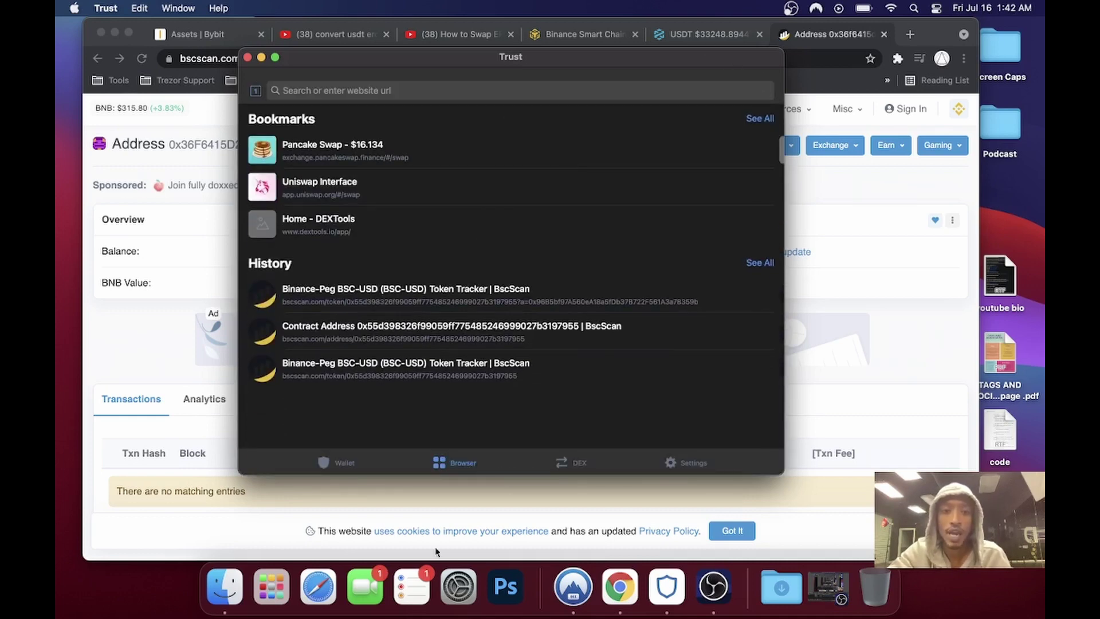
{"action": "left_click", "coordinate": [323, 463]}
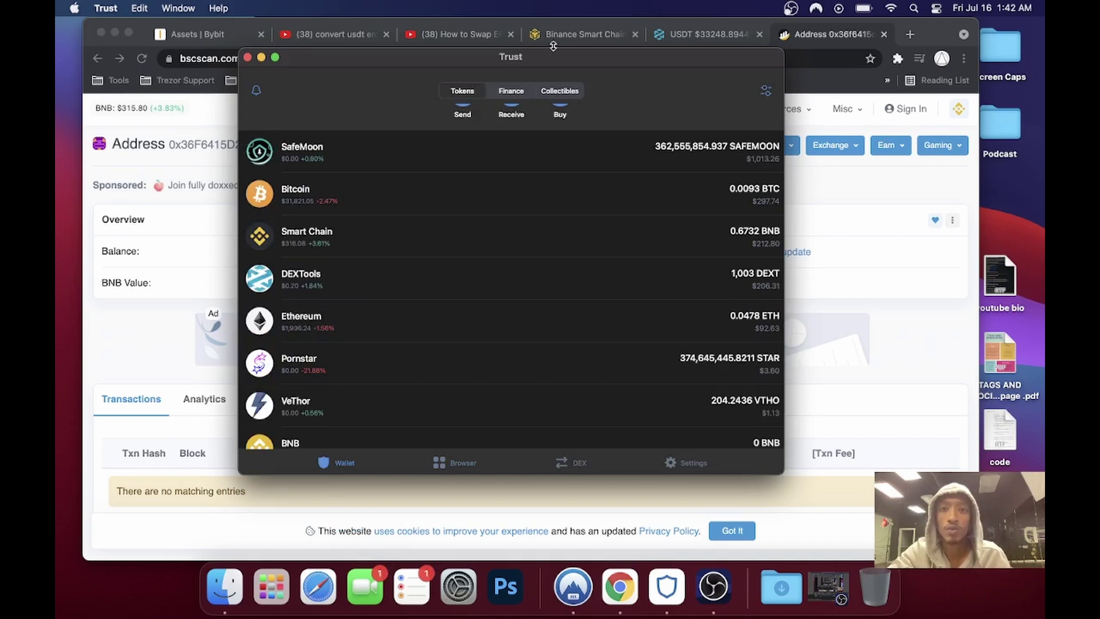
{"action": "left_click_drag", "start_coordinate": [551, 50], "coordinate": [648, 112]}
- Search 'usdt' in token management and enable BEP20 Binance-Peg Tether USD
{"action": "scroll", "coordinate": [509, 242], "scroll_direction": "down", "scroll_amount": 1}
{"action": "left_click", "coordinate": [766, 166]}
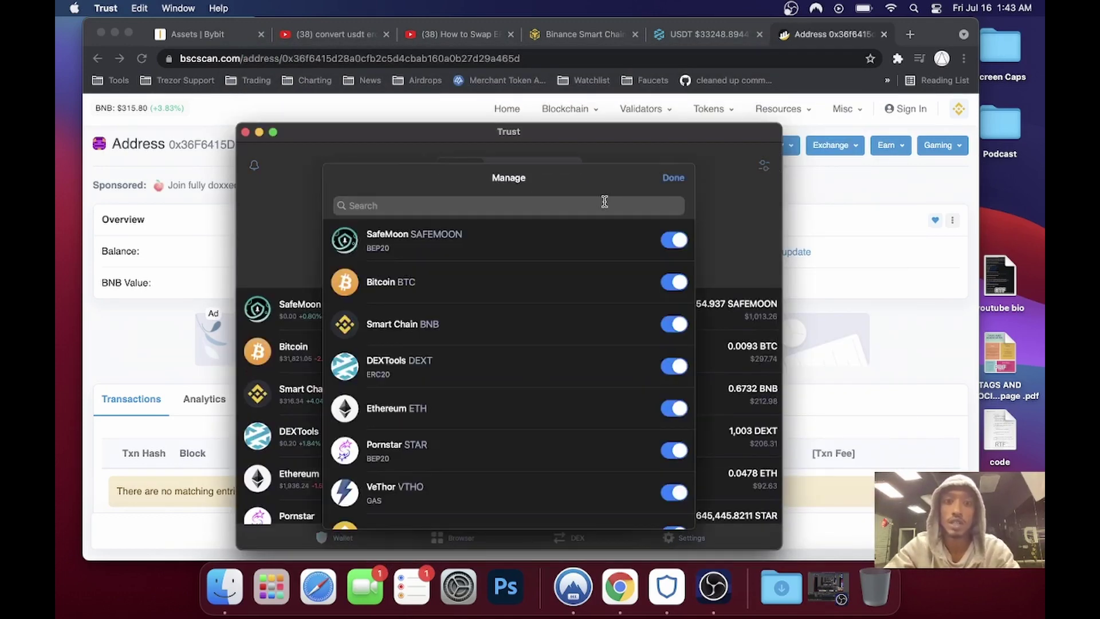
{"action": "type", "text": "usdt"}
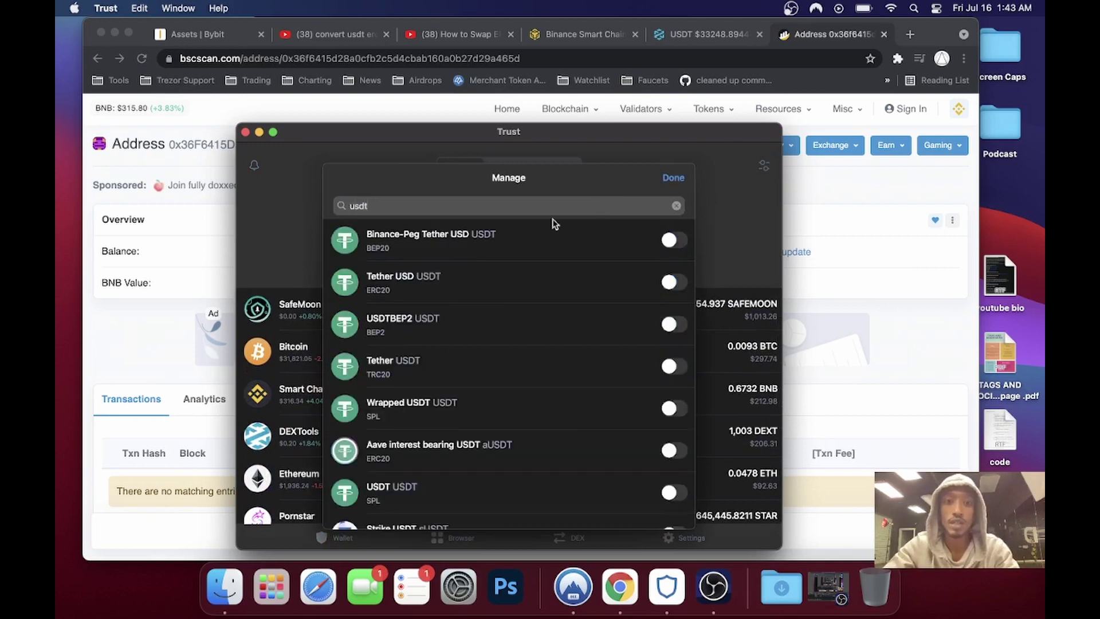
{"action": "left_click", "coordinate": [671, 241]}
{"action": "left_click", "coordinate": [673, 177]}
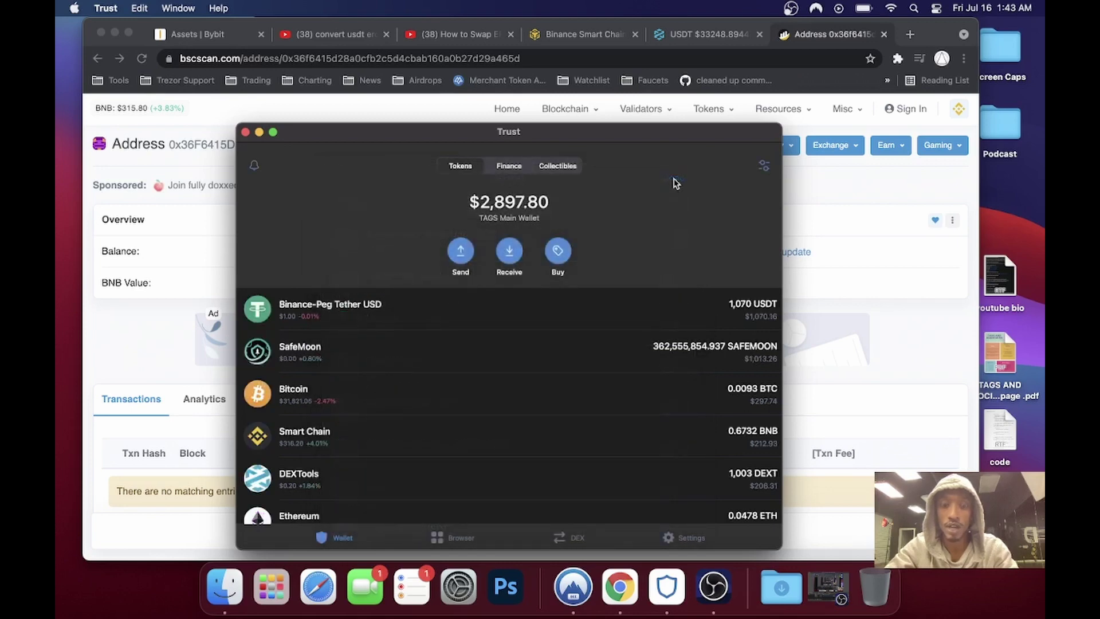
- Start a Binance-Peg Tether USD send in Trust Wallet with the copied MetaMask address as recipient
{"action": "left_click", "coordinate": [635, 324]}
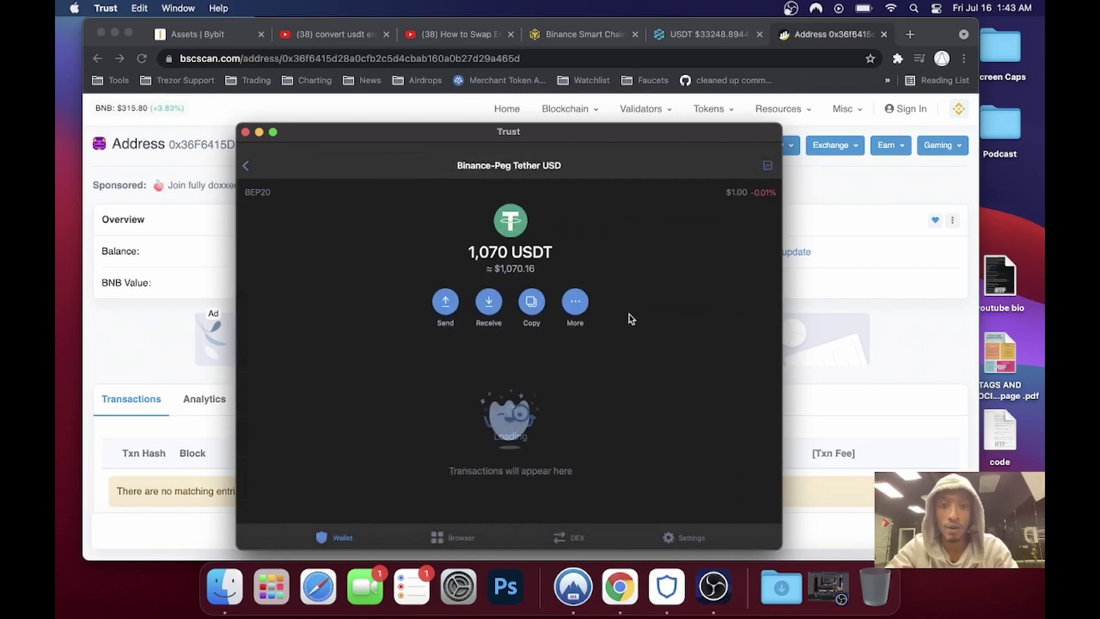
{"action": "left_click", "coordinate": [480, 311]}
{"action": "left_click", "coordinate": [670, 177]}
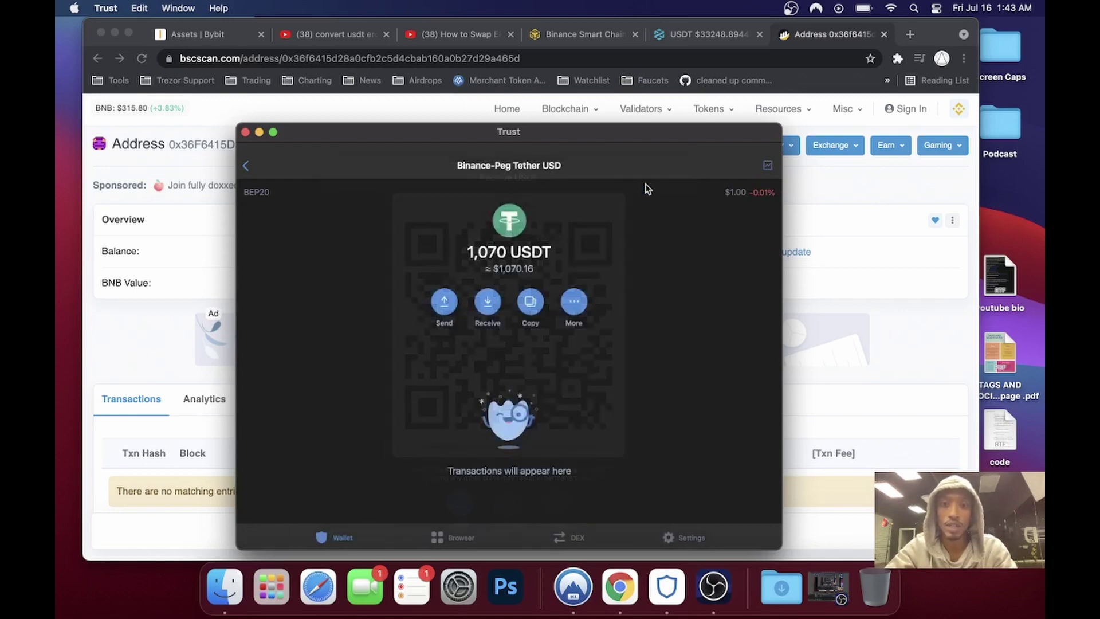
{"action": "left_click", "coordinate": [434, 309]}
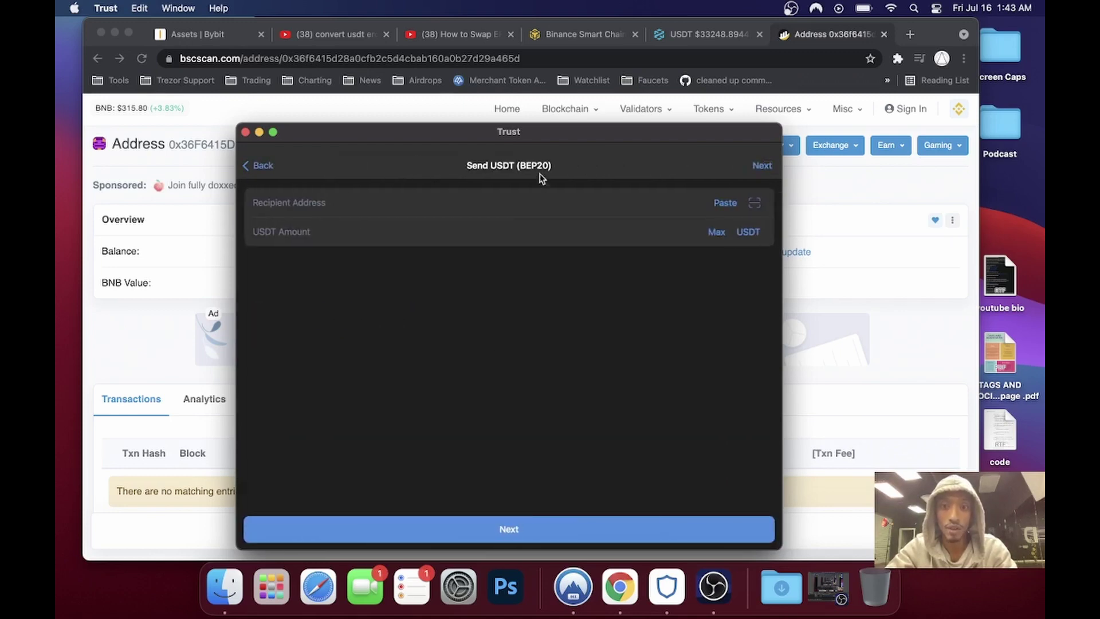
{"action": "left_click", "coordinate": [659, 203]}
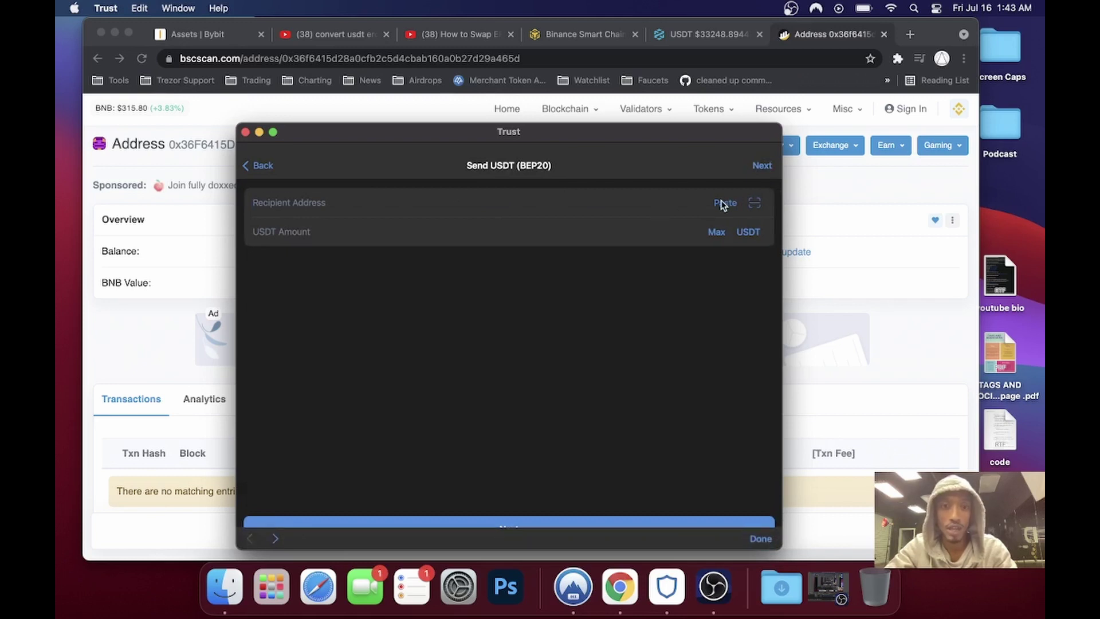
{"action": "left_click", "coordinate": [721, 202]}
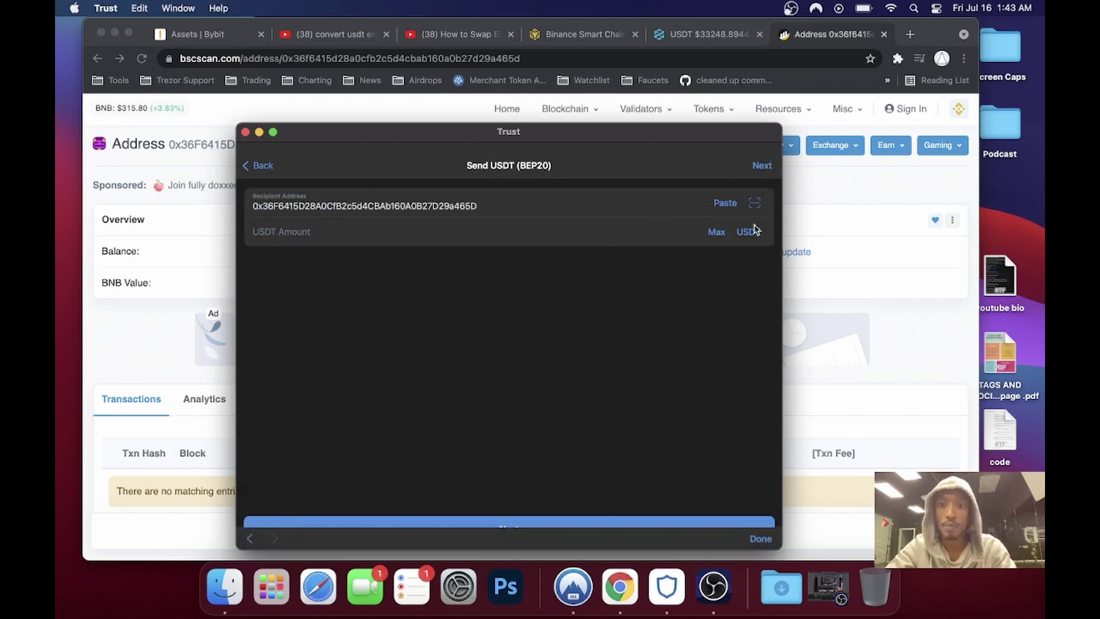
- Send the maximum 1,070 USDT and confirm, then return to Binance Bridge
{"action": "left_click", "coordinate": [718, 232]}
{"action": "left_click", "coordinate": [631, 527]}
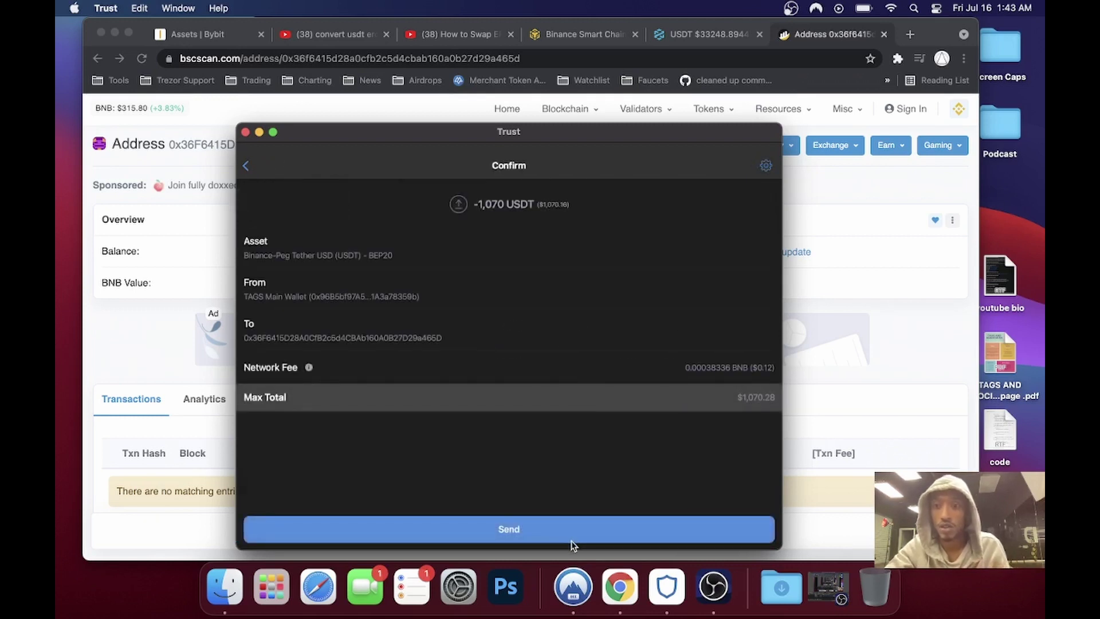
{"action": "left_click", "coordinate": [570, 543]}
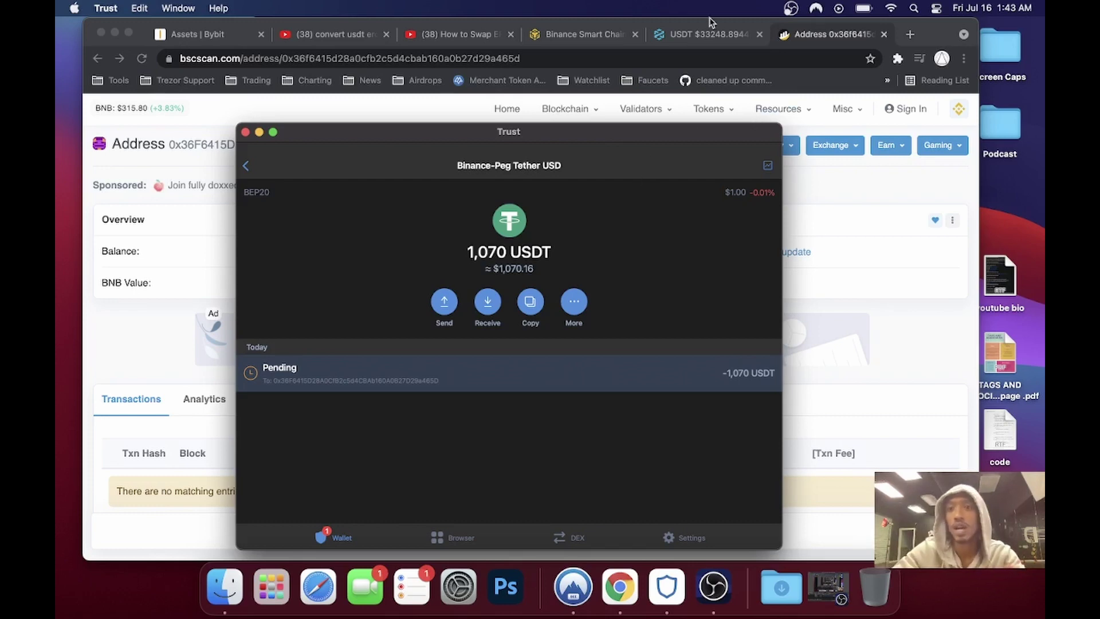
{"action": "left_click", "coordinate": [569, 43]}
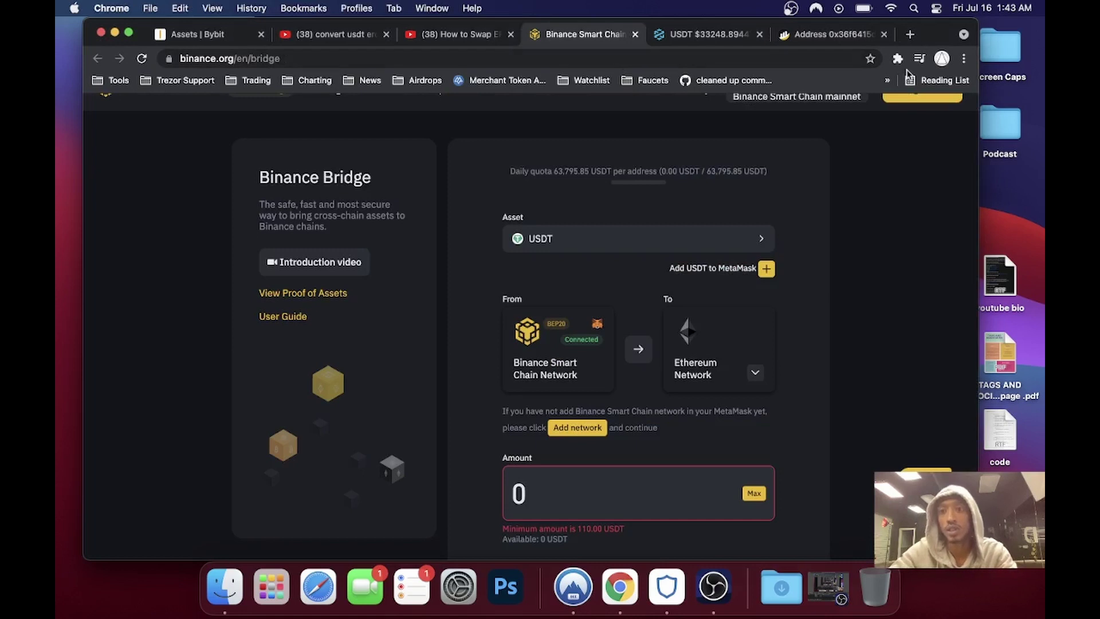
- Open MetaMask from the extensions menu, view the 1070 USDT asset details, then close the wallet
{"action": "left_click", "coordinate": [898, 58]}
{"action": "left_click", "coordinate": [776, 211]}
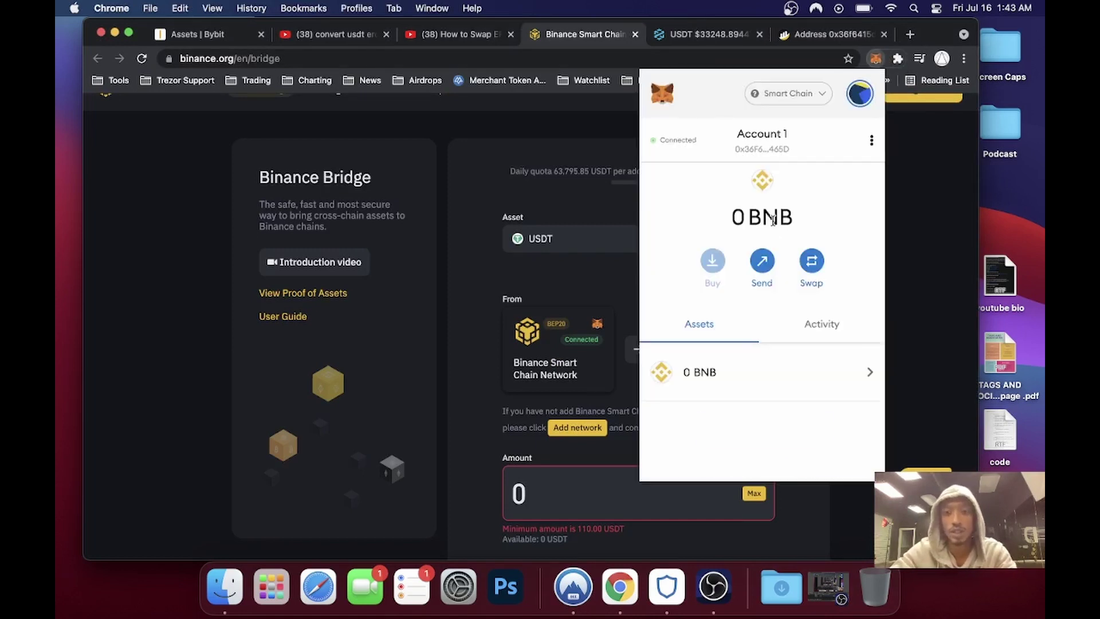
{"action": "scroll", "coordinate": [731, 276], "scroll_direction": "down", "scroll_amount": 1}
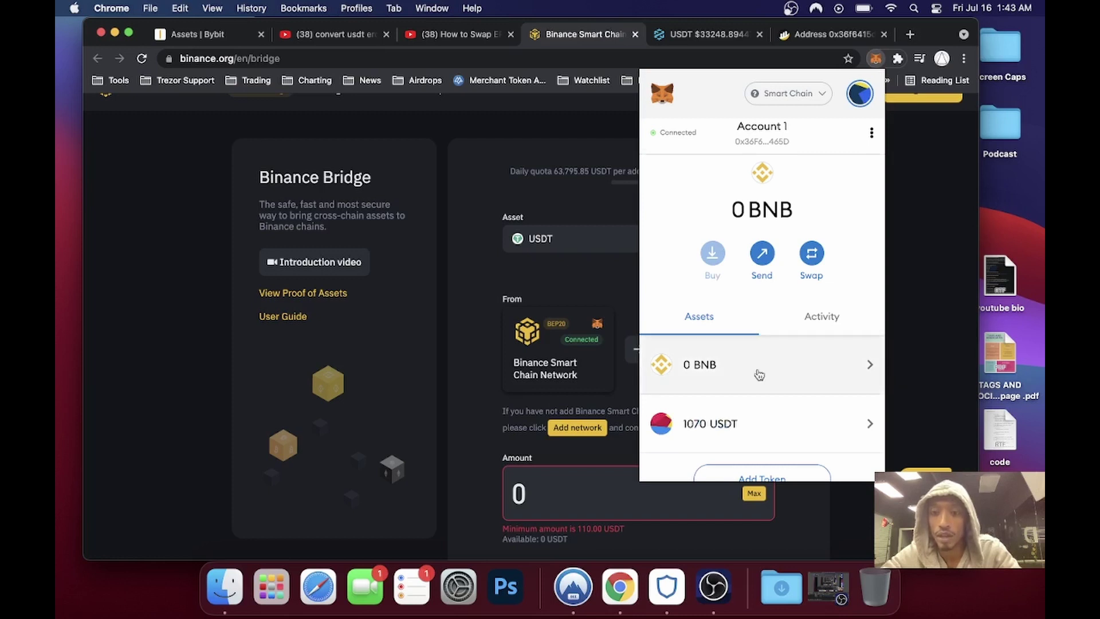
{"action": "scroll", "coordinate": [758, 373], "scroll_direction": "down", "scroll_amount": 2}
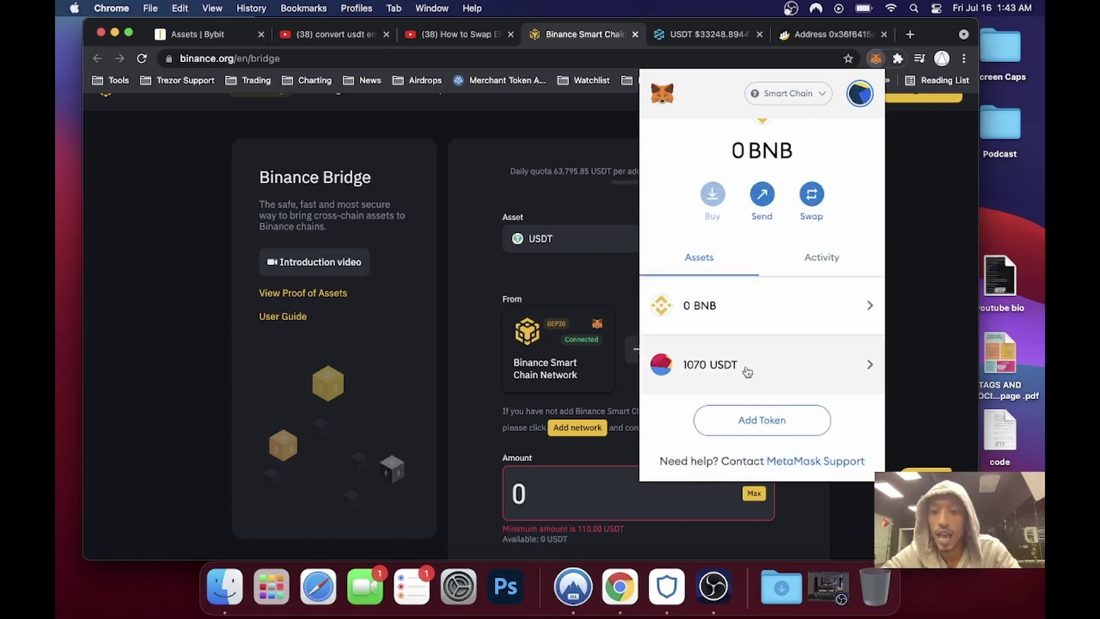
{"action": "left_click", "coordinate": [748, 373]}
{"action": "left_click", "coordinate": [660, 141]}
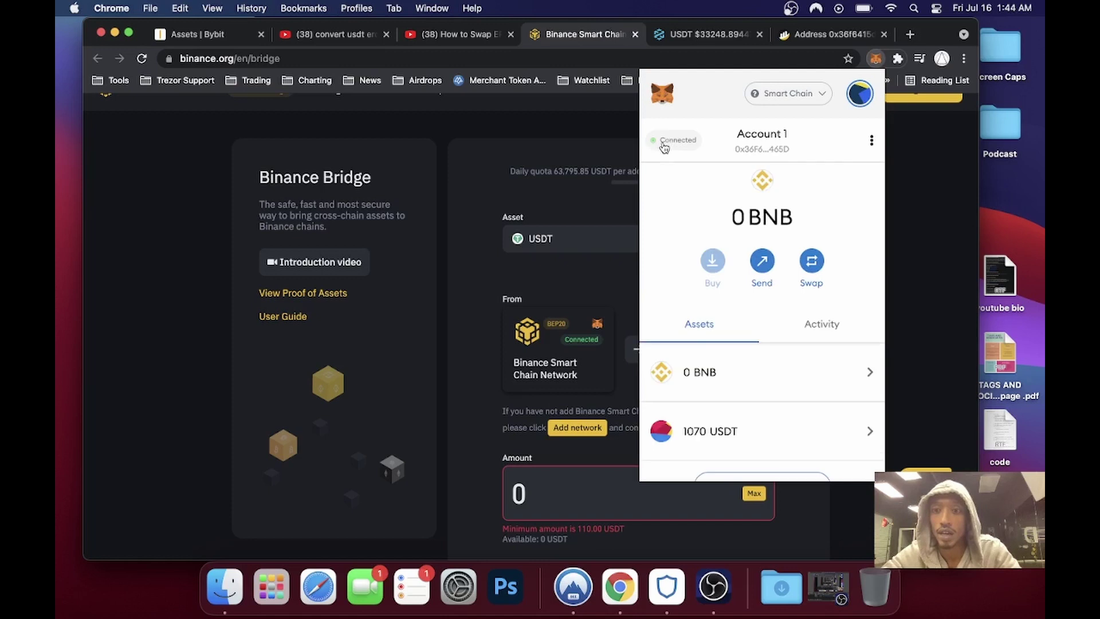
{"action": "left_click", "coordinate": [915, 255]}
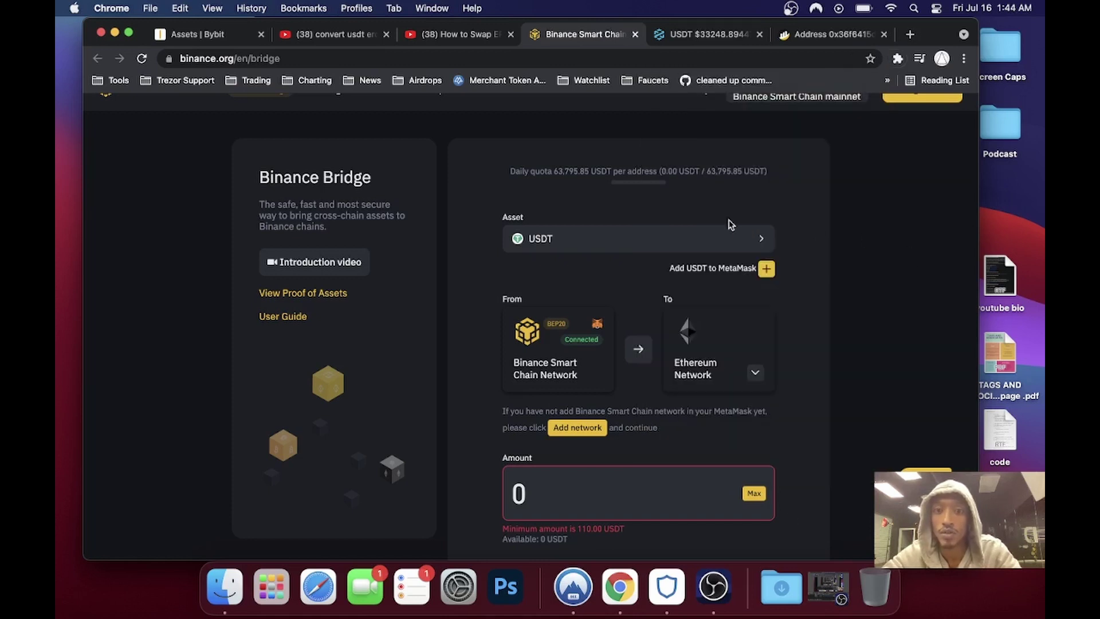
- Keep USDT as the asset and Ethereum Network as destination, adding Binance Smart Chain to the wallet
{"action": "scroll", "coordinate": [862, 221], "scroll_direction": "up", "scroll_amount": 2}
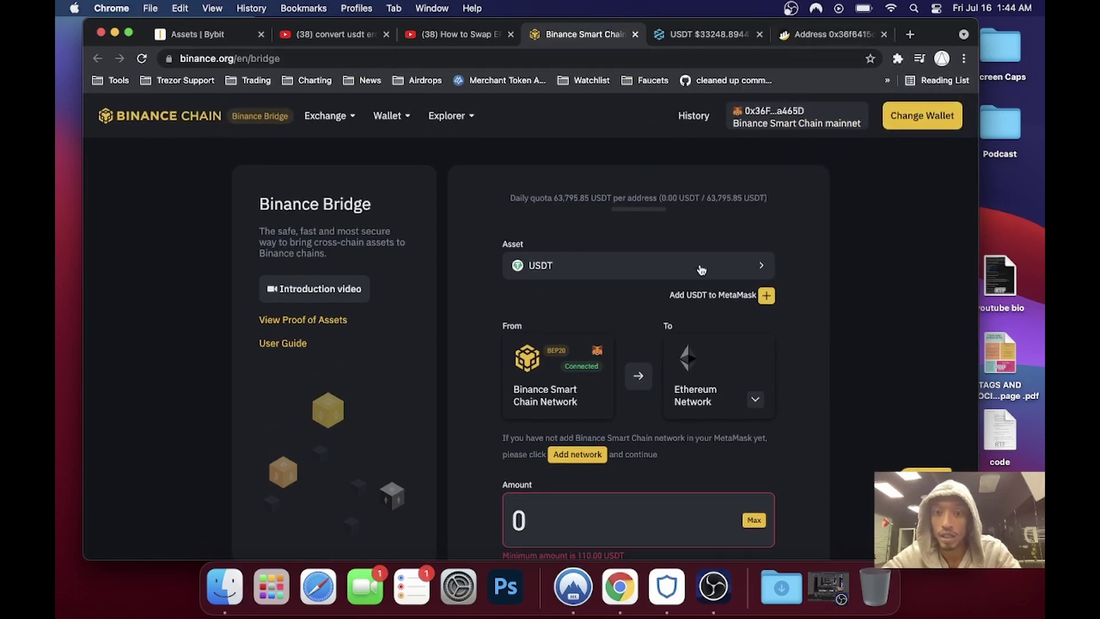
{"action": "left_click", "coordinate": [606, 274]}
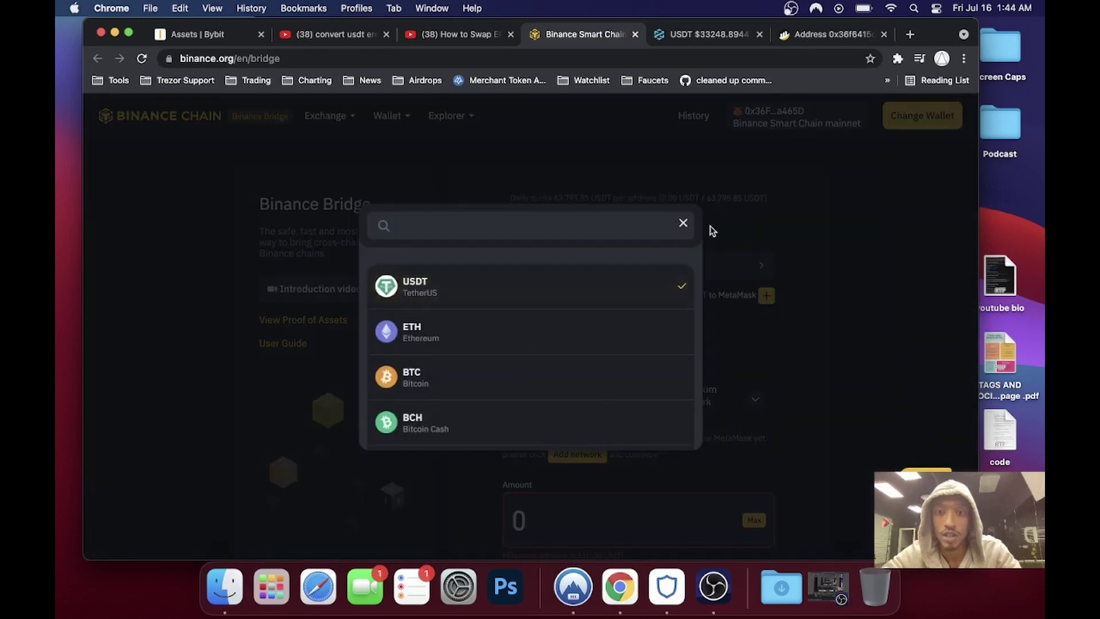
{"action": "left_click", "coordinate": [683, 223]}
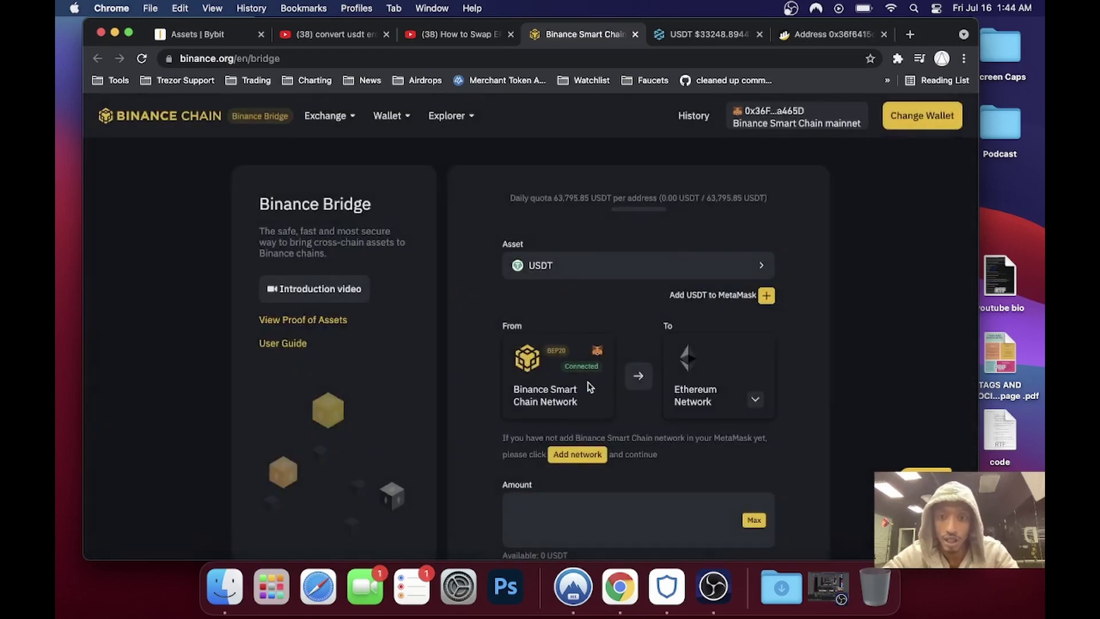
{"action": "left_click", "coordinate": [757, 403]}
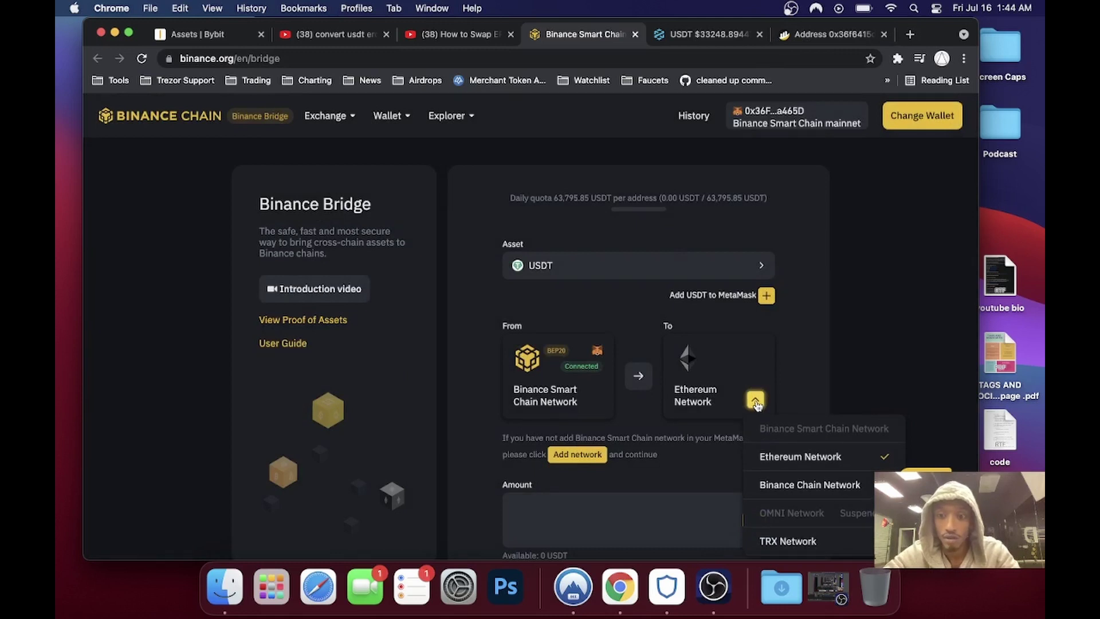
{"action": "left_click", "coordinate": [757, 403]}
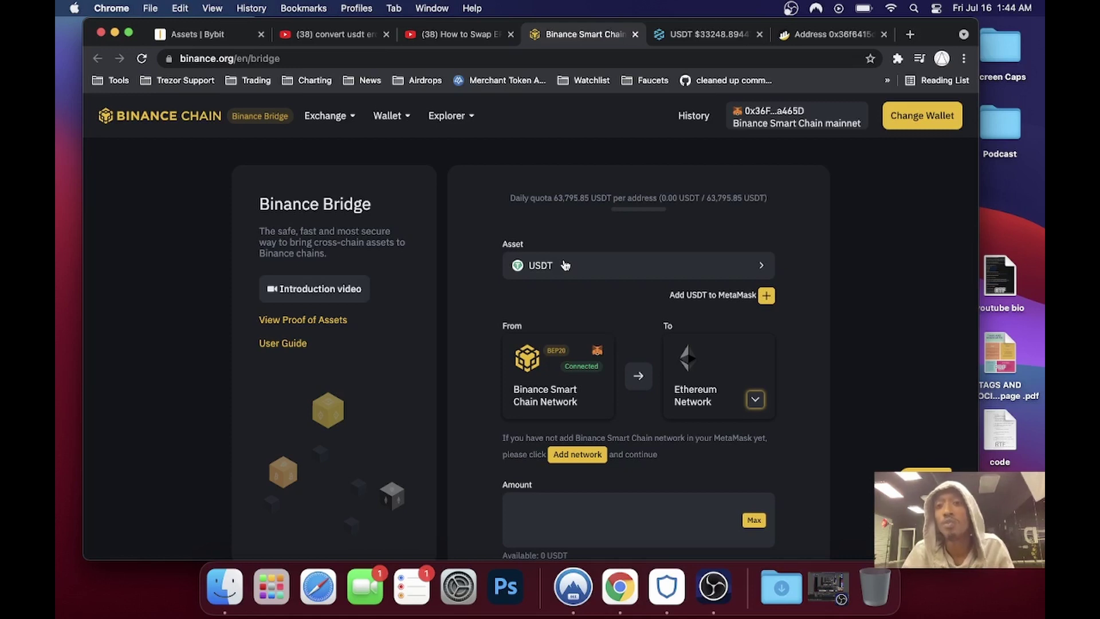
{"action": "scroll", "coordinate": [565, 265], "scroll_direction": "down", "scroll_amount": 5}
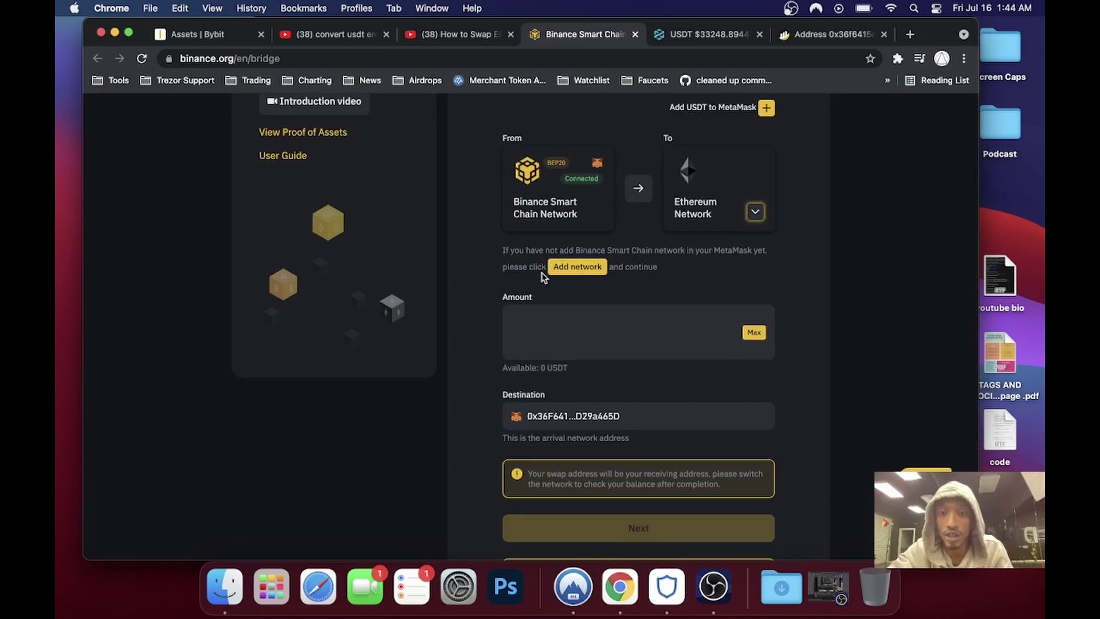
{"action": "left_click", "coordinate": [583, 270]}
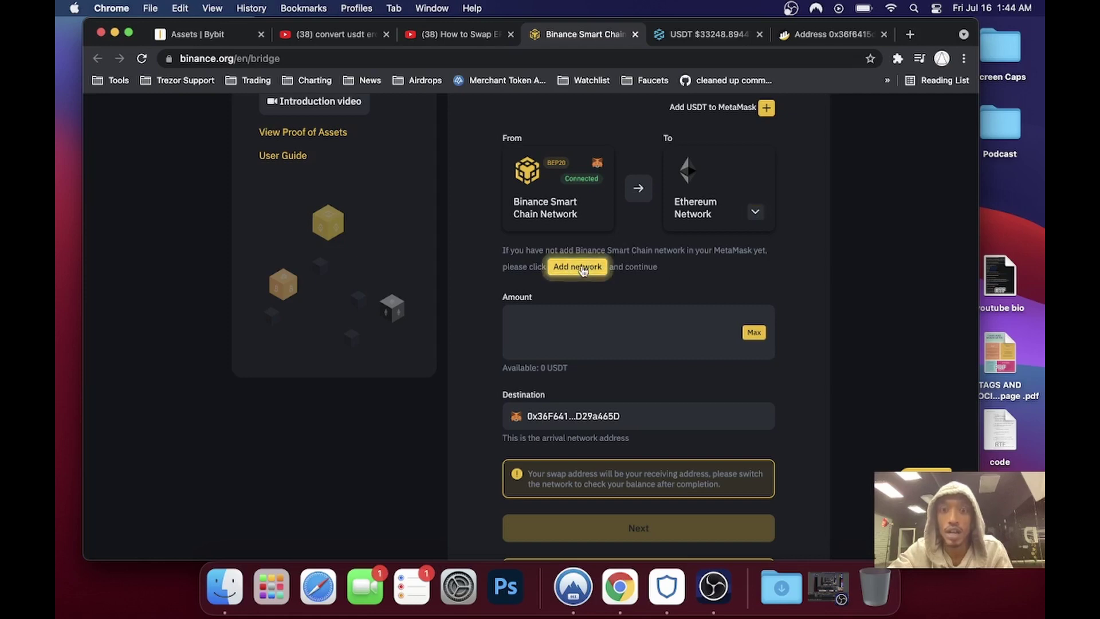
{"action": "scroll", "coordinate": [690, 332], "scroll_direction": "up", "scroll_amount": 4}
{"action": "scroll", "coordinate": [690, 336], "scroll_direction": "down", "scroll_amount": 3}
{"action": "scroll", "coordinate": [716, 383], "scroll_direction": "down", "scroll_amount": 2}
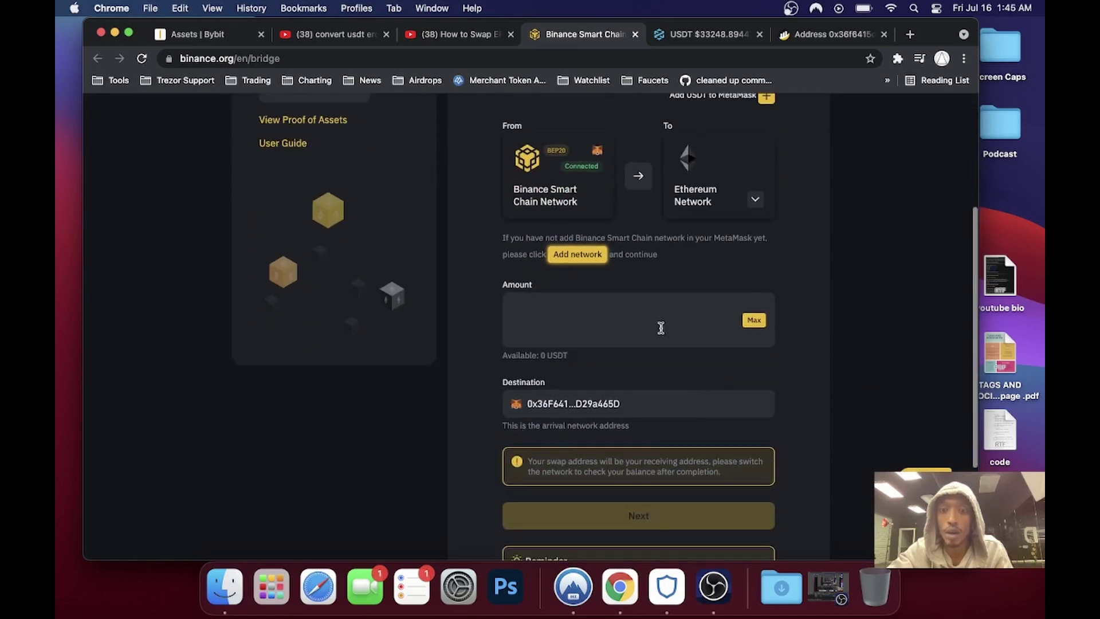
- Fill the amount with Max, correct the mistyped digits, and enter 1070 USDT
{"action": "left_click", "coordinate": [755, 321]}
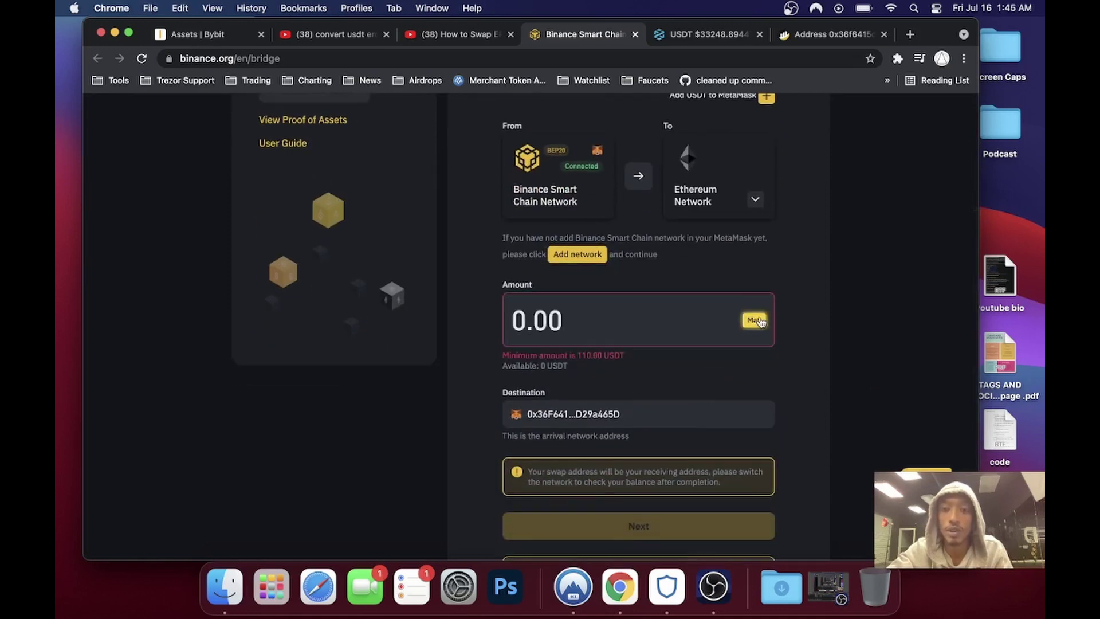
{"action": "scroll", "coordinate": [659, 316], "scroll_direction": "up", "scroll_amount": 5}
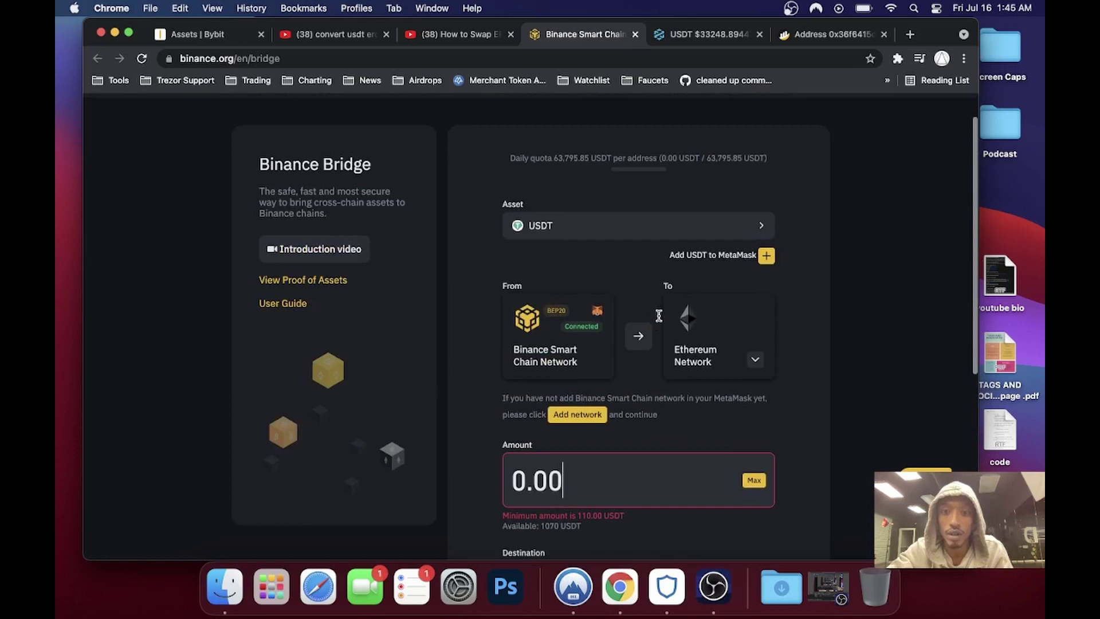
{"action": "scroll", "coordinate": [659, 315], "scroll_direction": "down", "scroll_amount": 2}
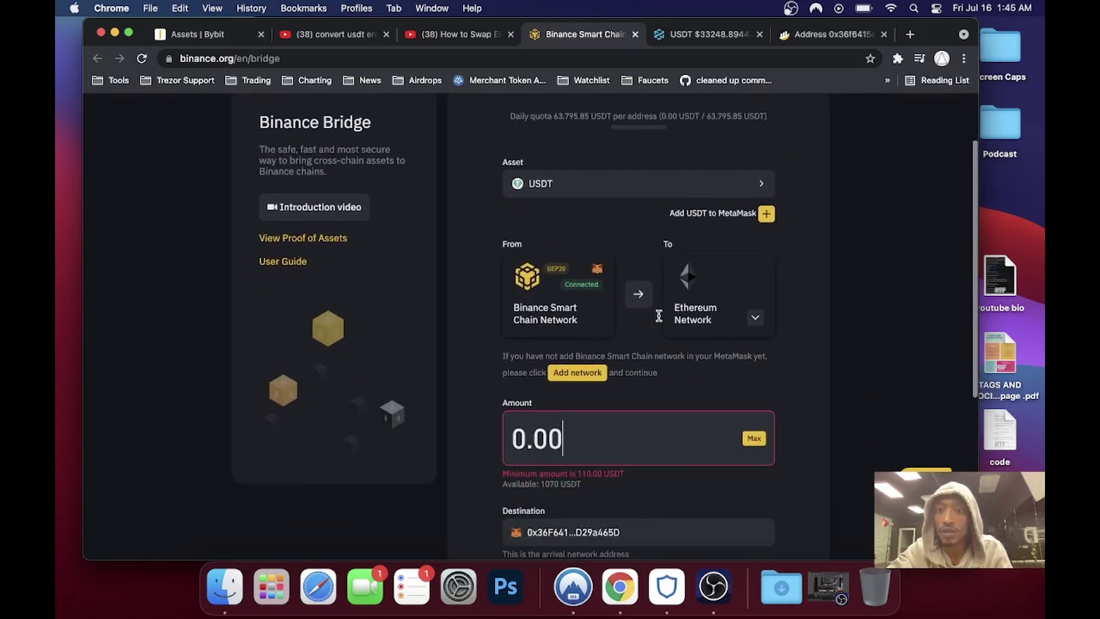
{"action": "type", "text": "17"}
{"action": "key", "text": "BackSpace"}
{"action": "key", "text": "BackSpace"}
{"action": "key", "text": "BackSpace"}
{"action": "key", "text": "BackSpace"}
{"action": "key", "text": "BackSpace"}
{"action": "type", "text": "1070"}
{"action": "scroll", "coordinate": [775, 410], "scroll_direction": "down", "scroll_amount": 5}
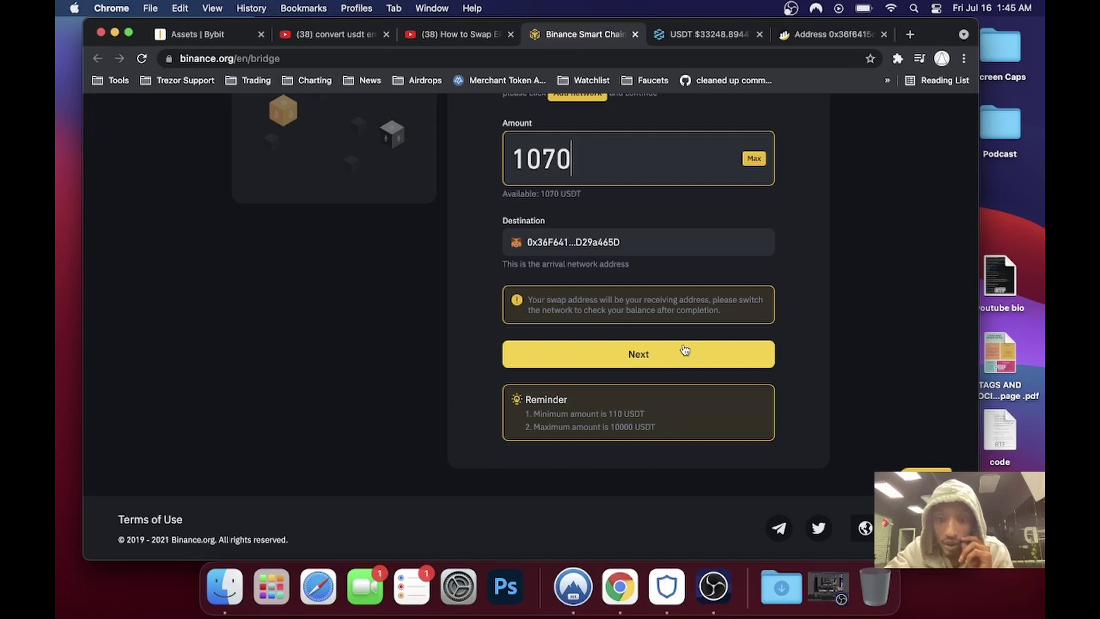
{"action": "scroll", "coordinate": [685, 350], "scroll_direction": "up", "scroll_amount": 6}
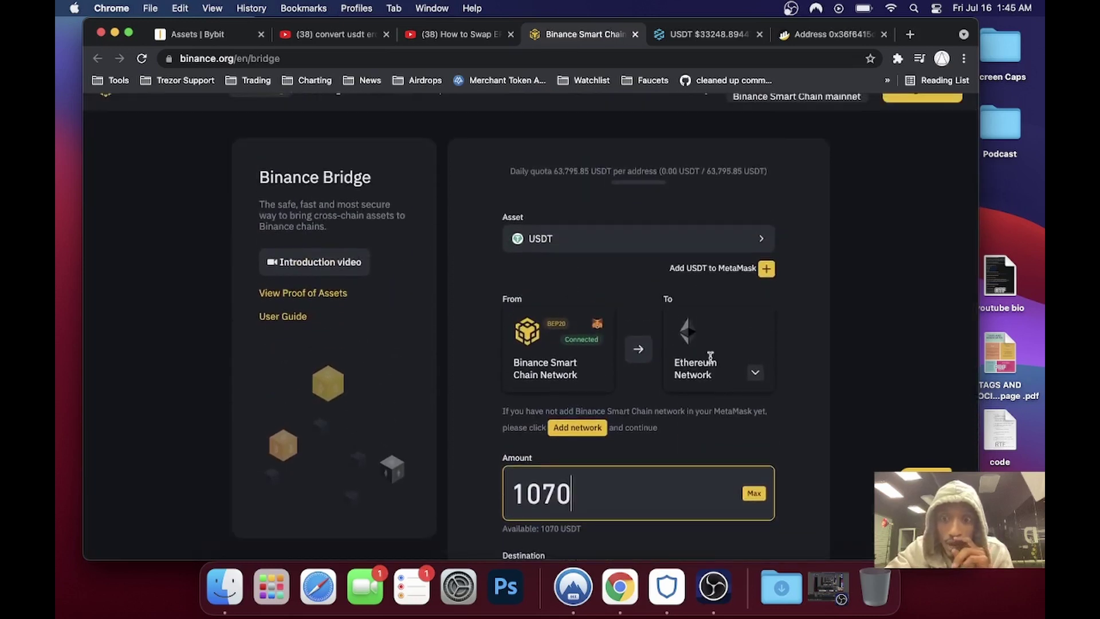
- Recheck the Ethereum Network destination and inspect the destination address
{"action": "left_click", "coordinate": [752, 373]}
{"action": "left_click", "coordinate": [793, 347]}
{"action": "scroll", "coordinate": [793, 348], "scroll_direction": "down", "scroll_amount": 4}
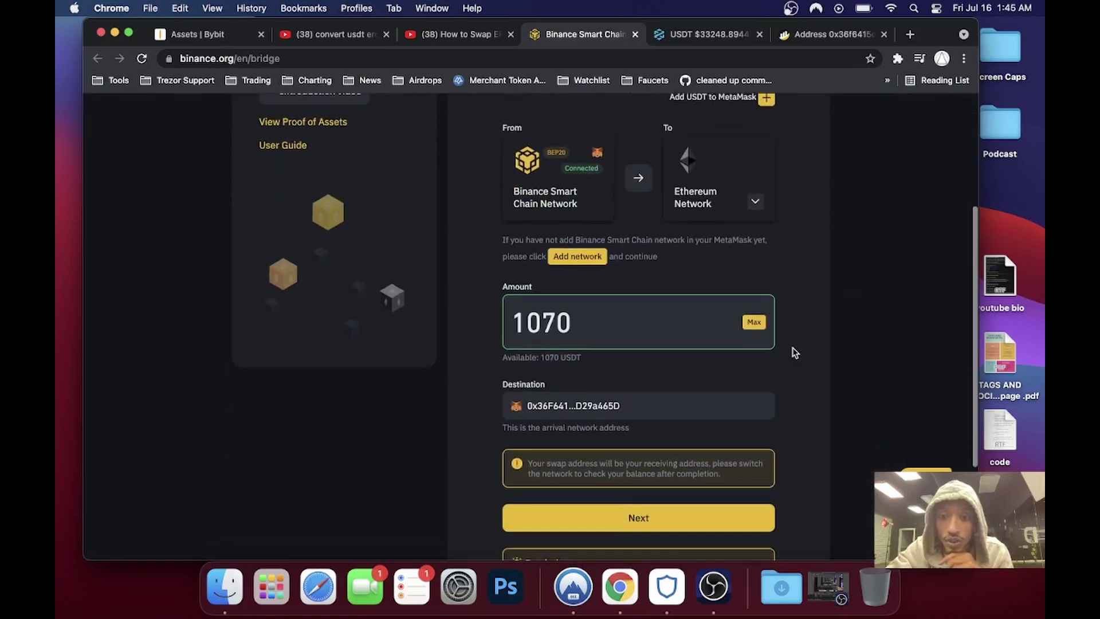
{"action": "left_click", "coordinate": [569, 375]}
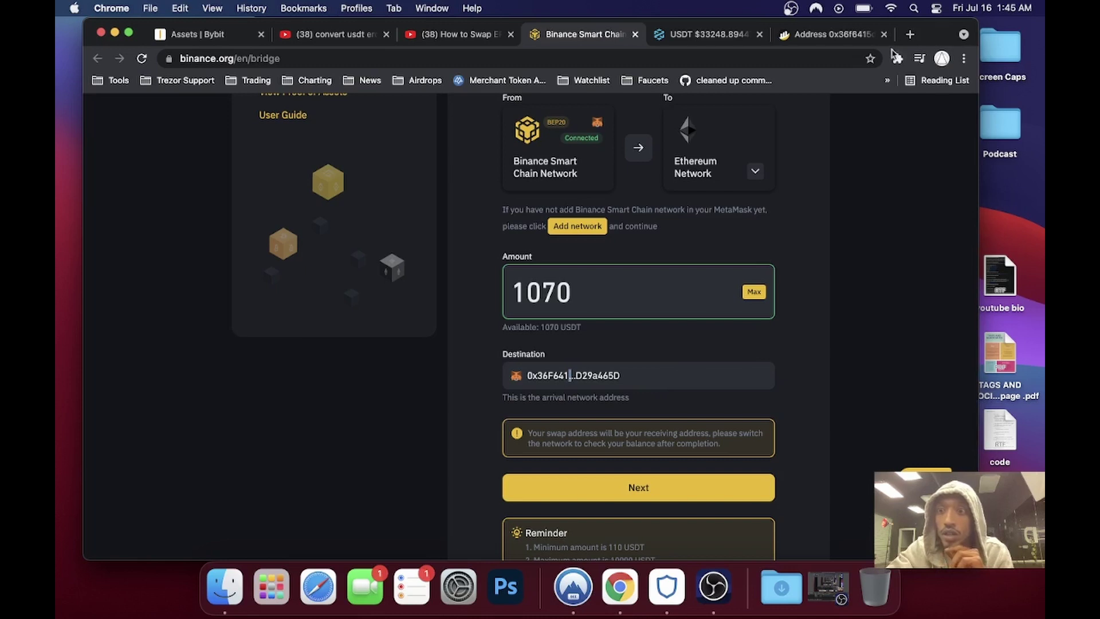
{"action": "left_click", "coordinate": [896, 60]}
{"action": "left_click", "coordinate": [896, 59]}
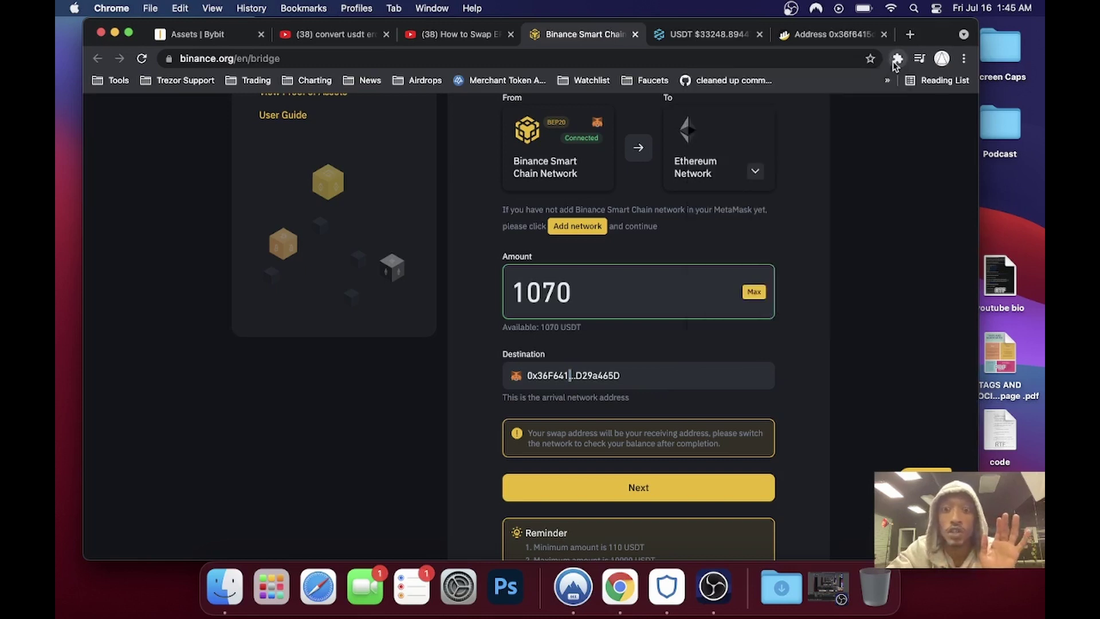
{"action": "triple_click", "coordinate": [580, 368]}
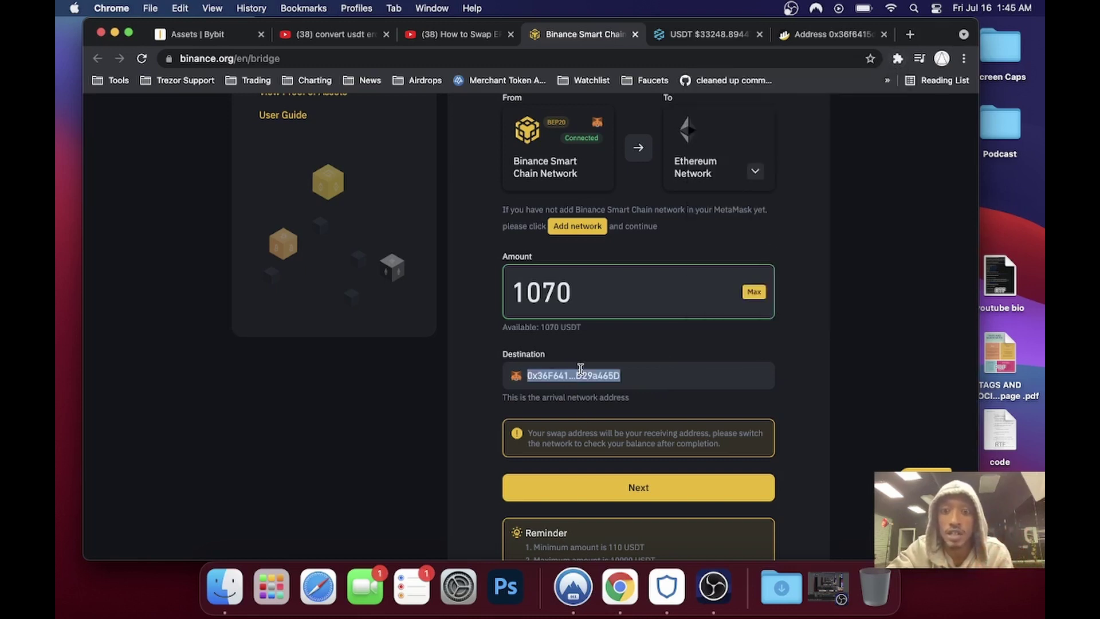
{"action": "left_click", "coordinate": [646, 356]}
{"action": "scroll", "coordinate": [646, 356], "scroll_direction": "up", "scroll_amount": 3}
{"action": "scroll", "coordinate": [646, 356], "scroll_direction": "down", "scroll_amount": 5}
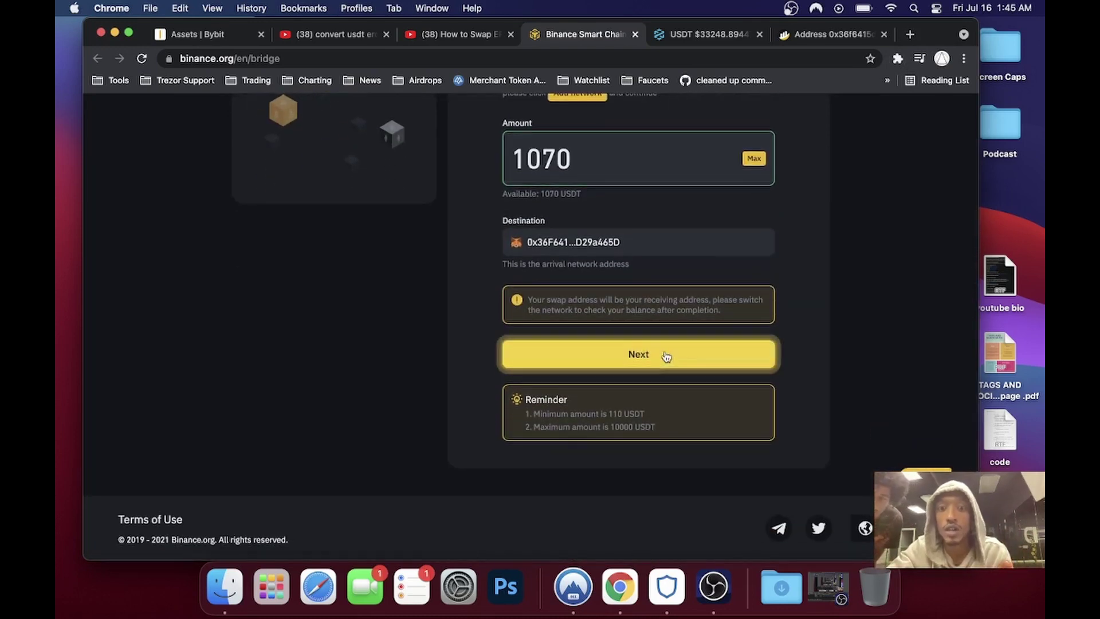
- Review the 1070 USDT confirmation and Terms of Use, then close it without sending
{"action": "left_click", "coordinate": [665, 353]}
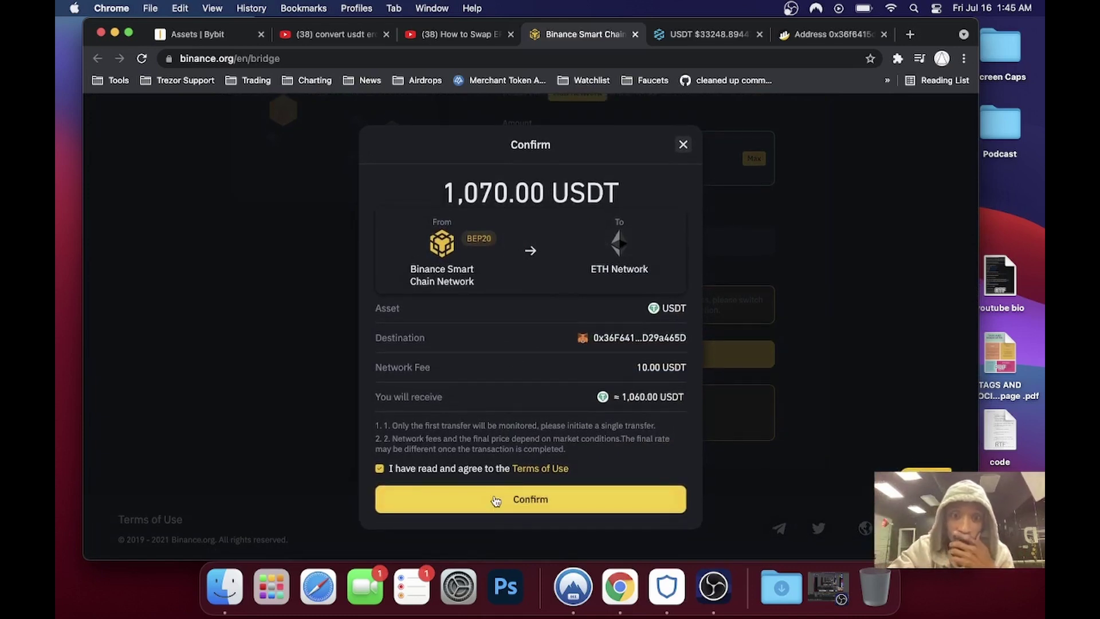
{"action": "left_click", "coordinate": [441, 469]}
{"action": "left_click", "coordinate": [441, 468]}
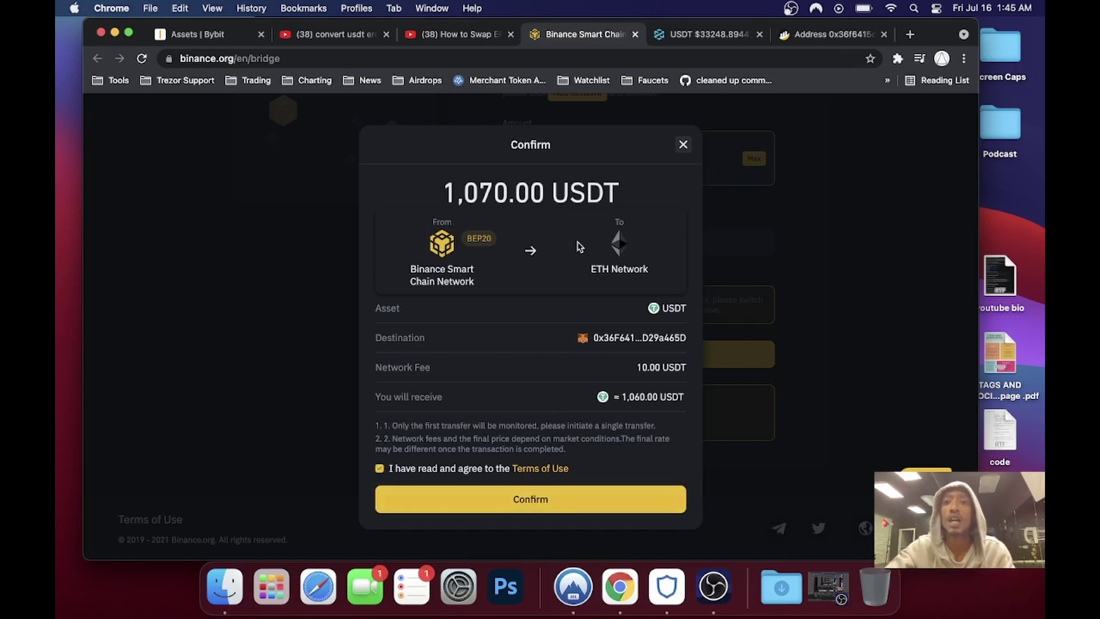
{"action": "left_click", "coordinate": [683, 146]}
- Replace the amount with 20, then with the 110 USDT minimum
{"action": "scroll", "coordinate": [668, 204], "scroll_direction": "up", "scroll_amount": 3}
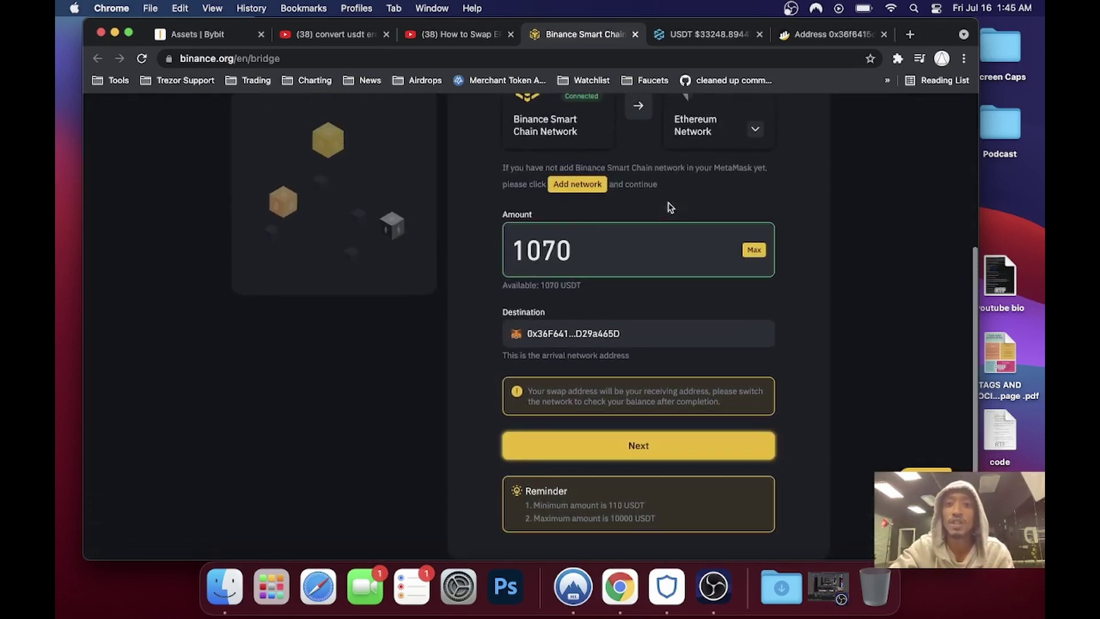
{"action": "key", "text": "BackSpace"}
{"action": "key", "text": "BackSpace"}
{"action": "key", "text": "BackSpace"}
{"action": "key", "text": "BackSpace"}
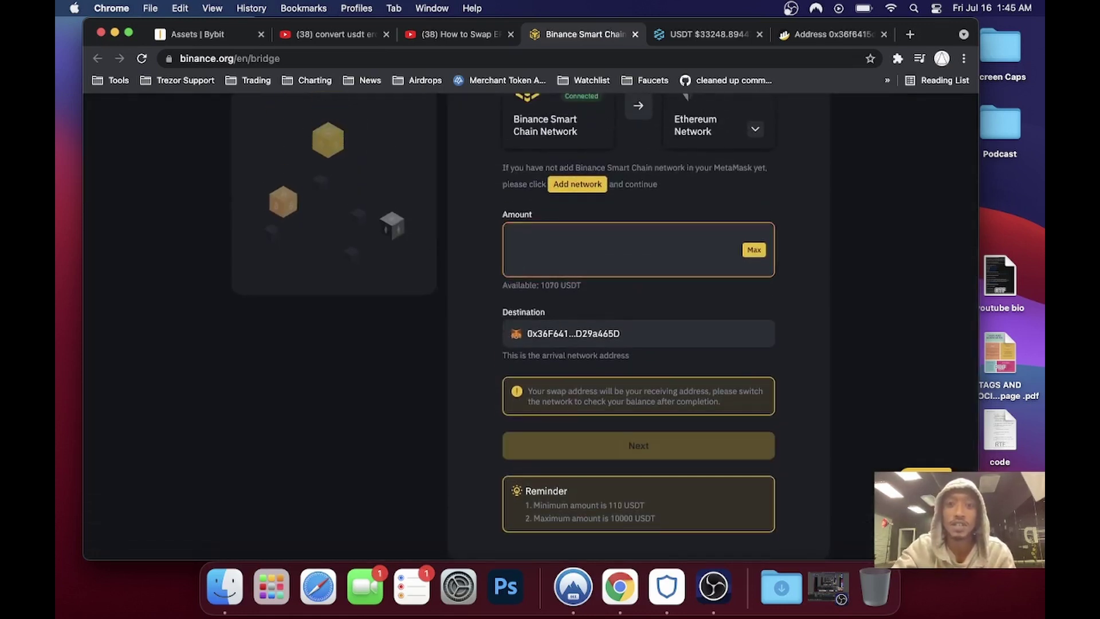
{"action": "type", "text": "20"}
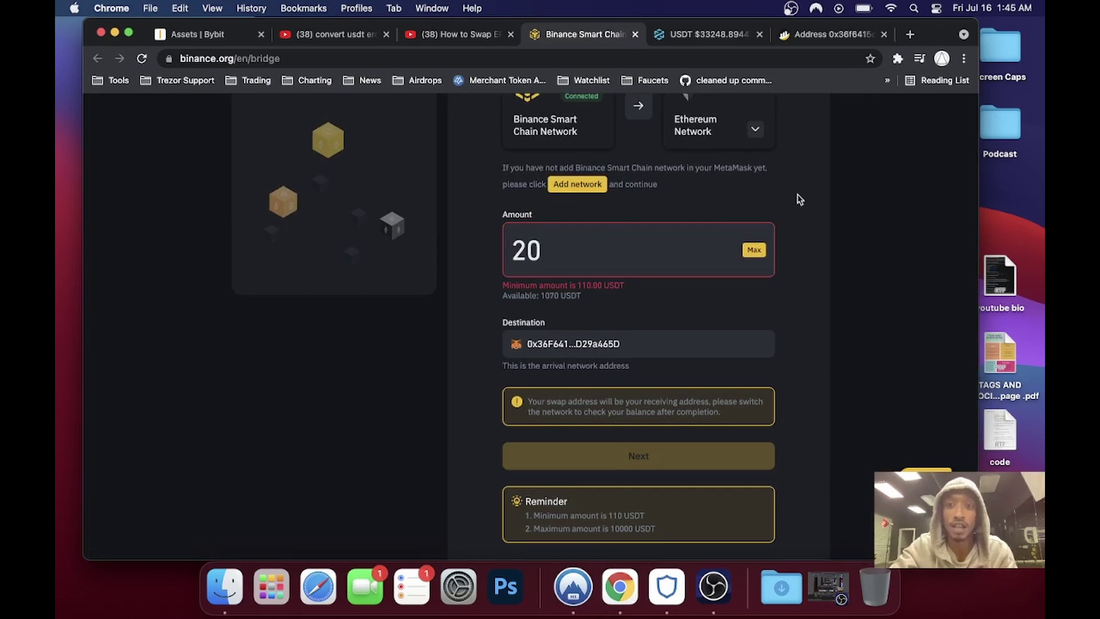
{"action": "scroll", "coordinate": [778, 283], "scroll_direction": "down", "scroll_amount": 5}
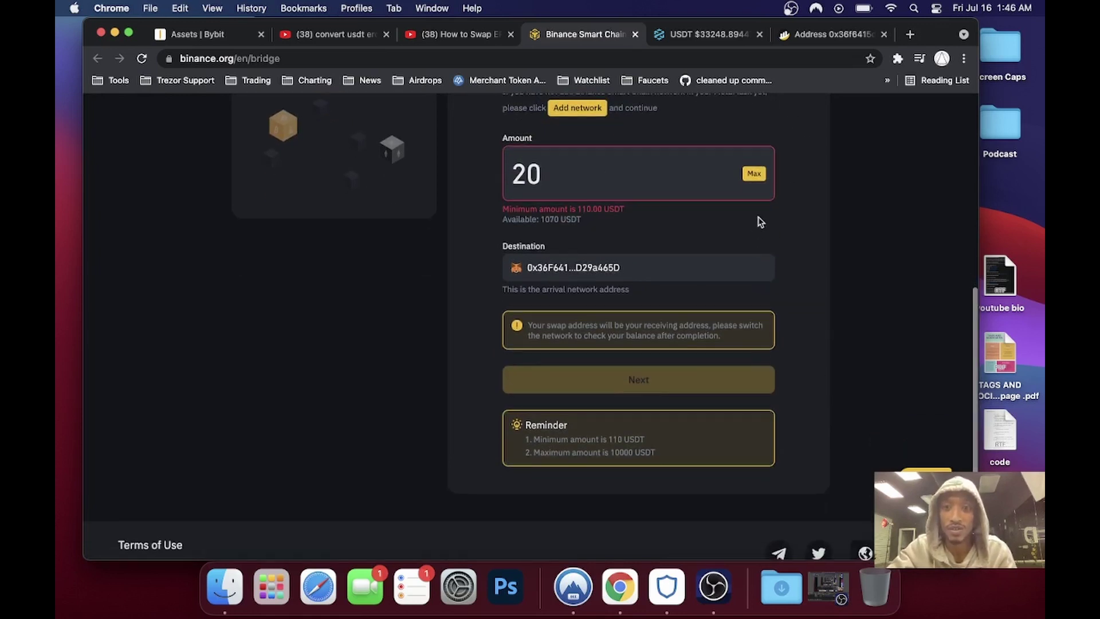
{"action": "scroll", "coordinate": [717, 316], "scroll_direction": "up", "scroll_amount": 1}
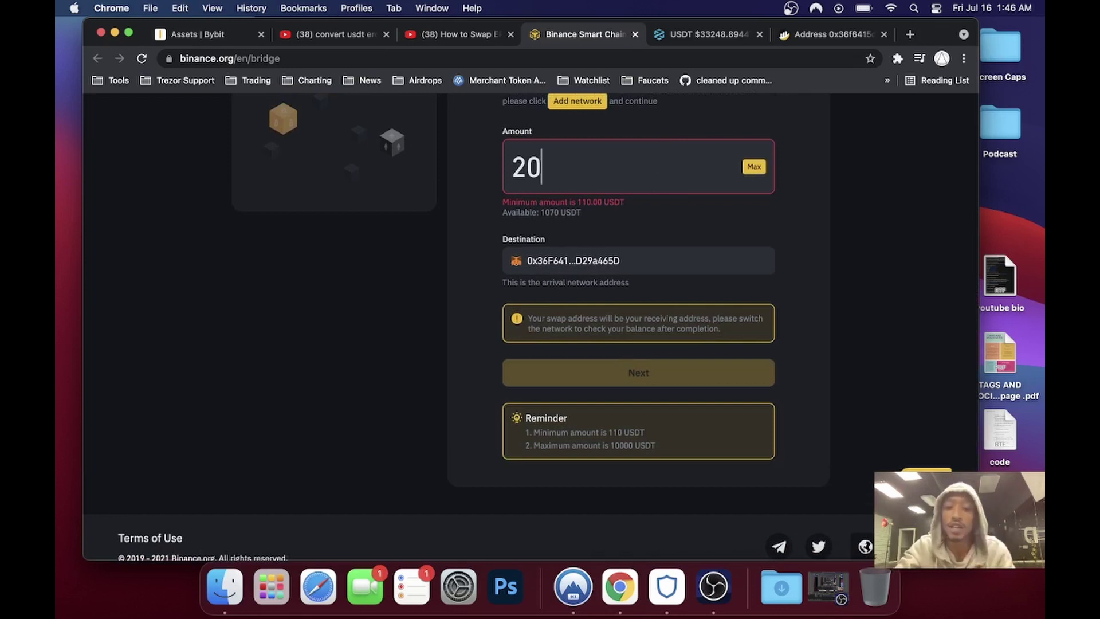
{"action": "key", "text": "BackSpace"}
{"action": "key", "text": "BackSpace"}
{"action": "type", "text": "110"}
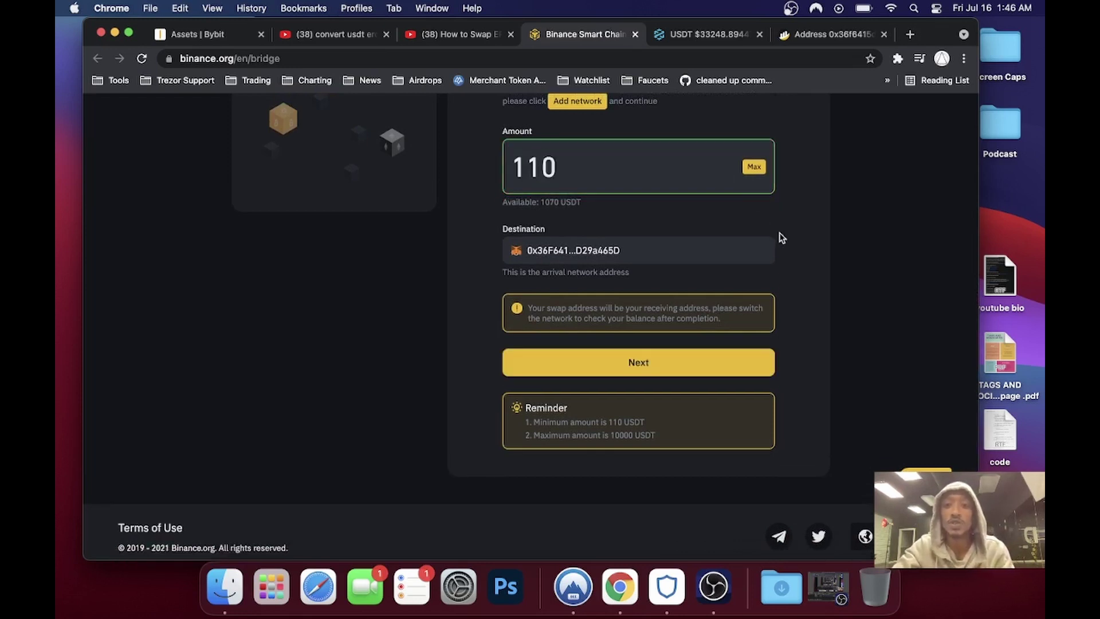
- Review and accept the 110 USDT bridge transfer, then submit it to MetaMask for signing
{"action": "left_click", "coordinate": [721, 370]}
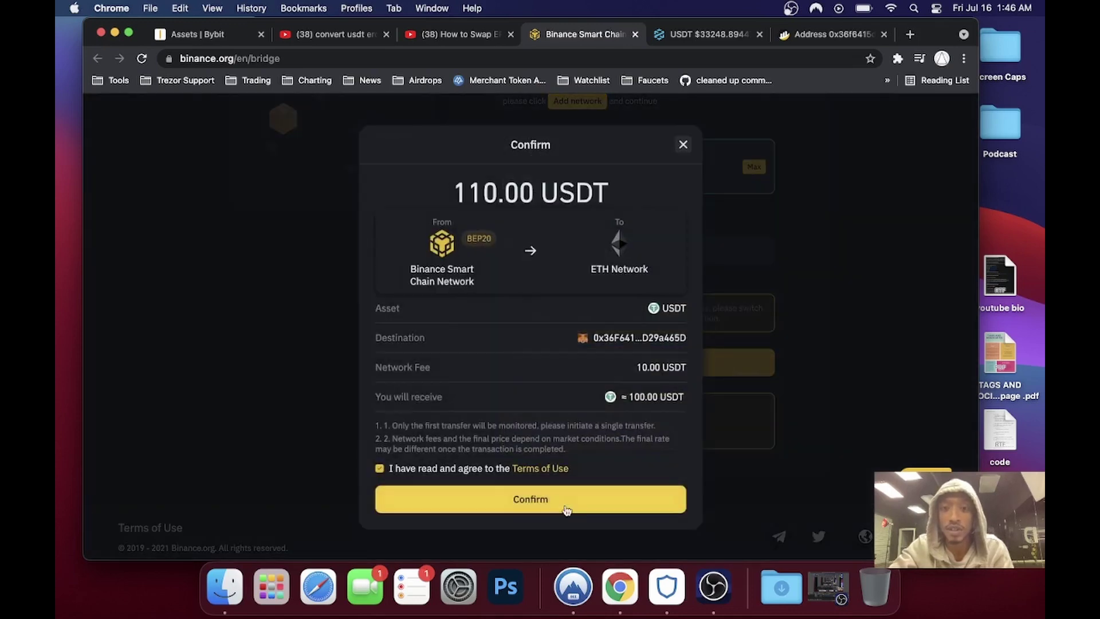
{"action": "left_click", "coordinate": [498, 500]}
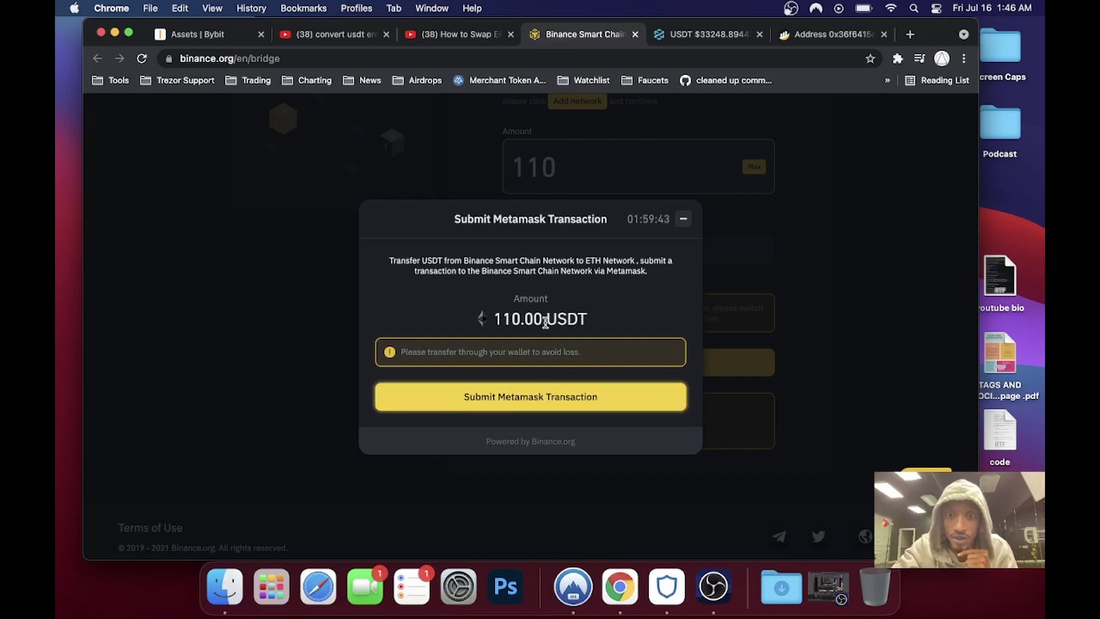
{"action": "left_click", "coordinate": [538, 405]}
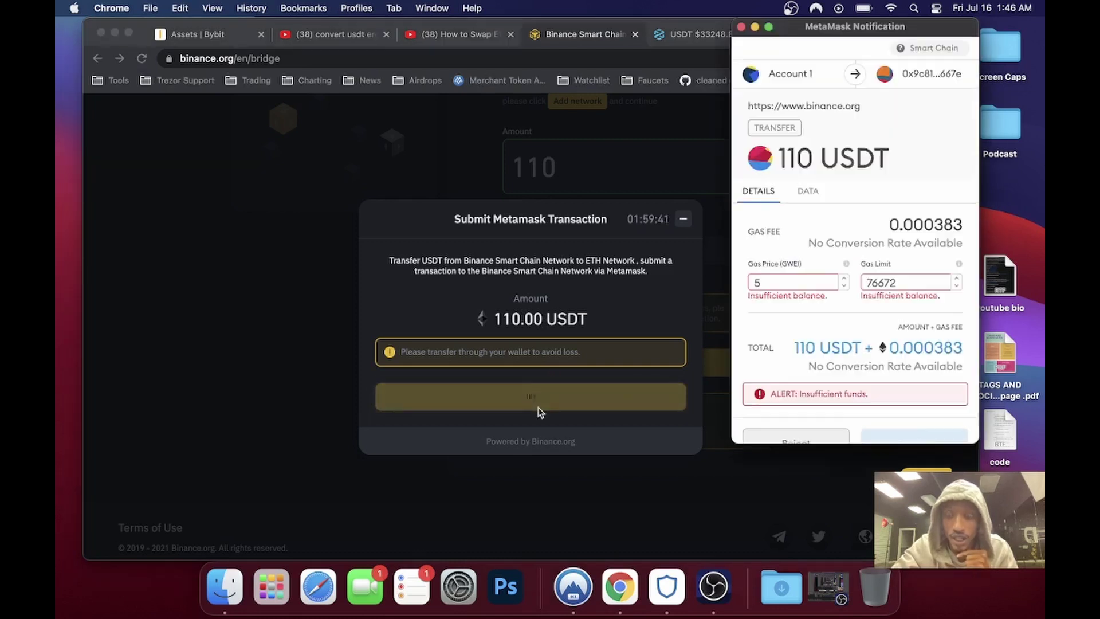
- Copy the Account 1 address and reject the 110 USDT request lacking gas funds
{"action": "scroll", "coordinate": [834, 348], "scroll_direction": "down", "scroll_amount": 2}
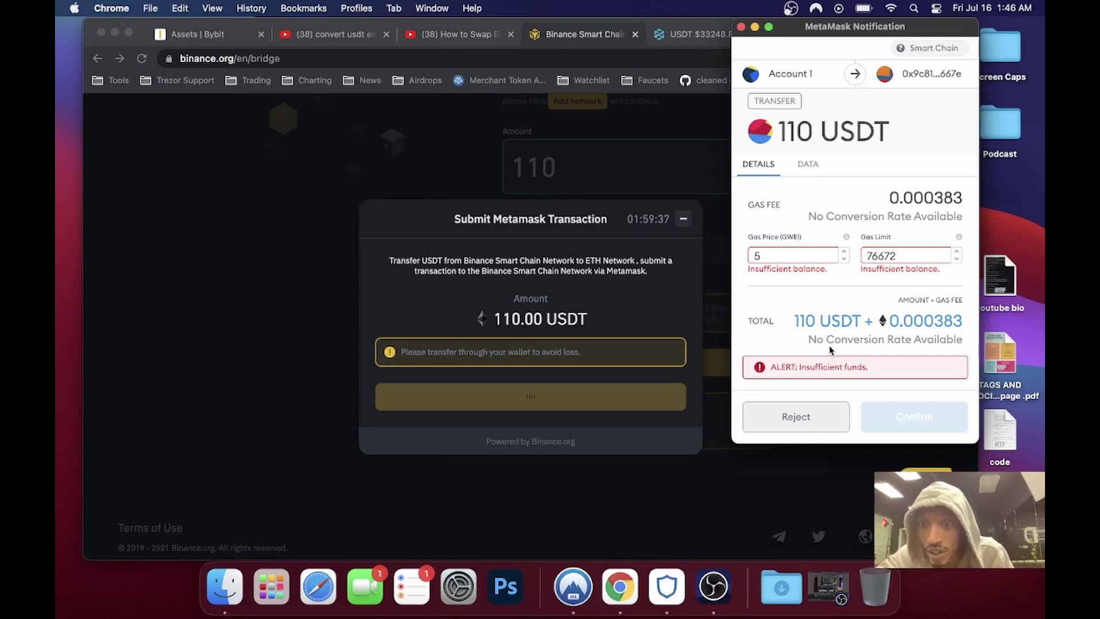
{"action": "scroll", "coordinate": [831, 351], "scroll_direction": "down", "scroll_amount": 1}
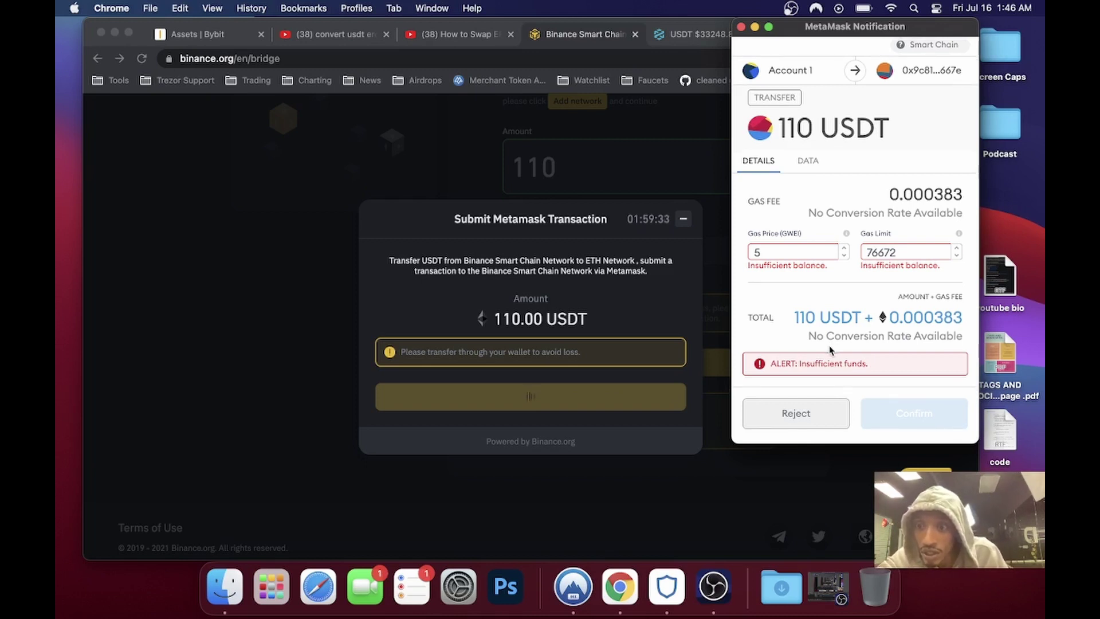
{"action": "scroll", "coordinate": [830, 350], "scroll_direction": "up", "scroll_amount": 1}
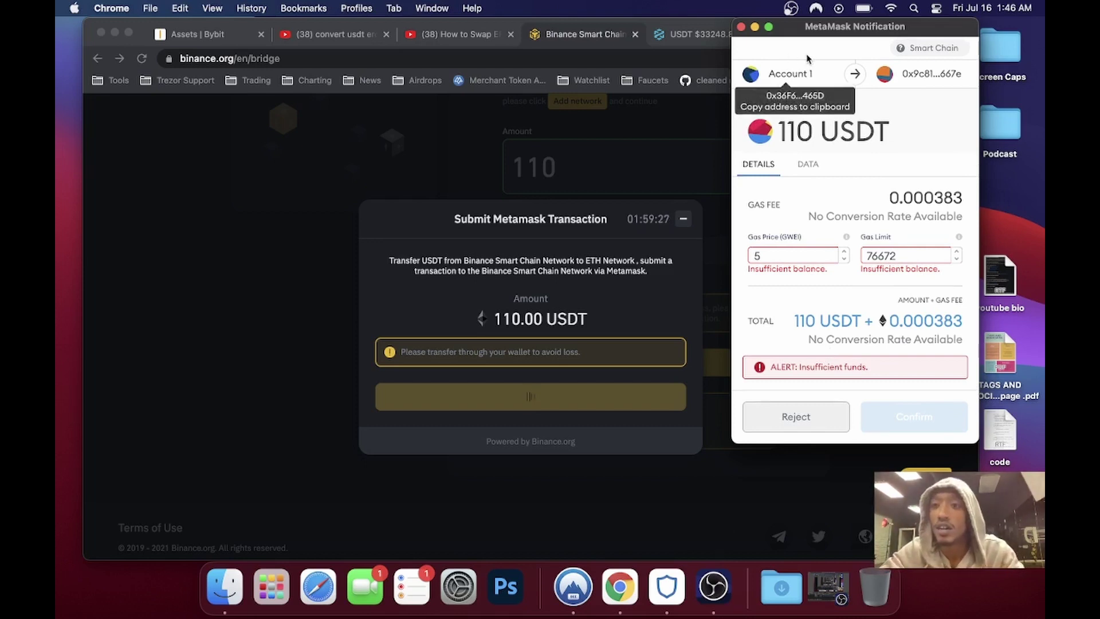
{"action": "left_click", "coordinate": [797, 77]}
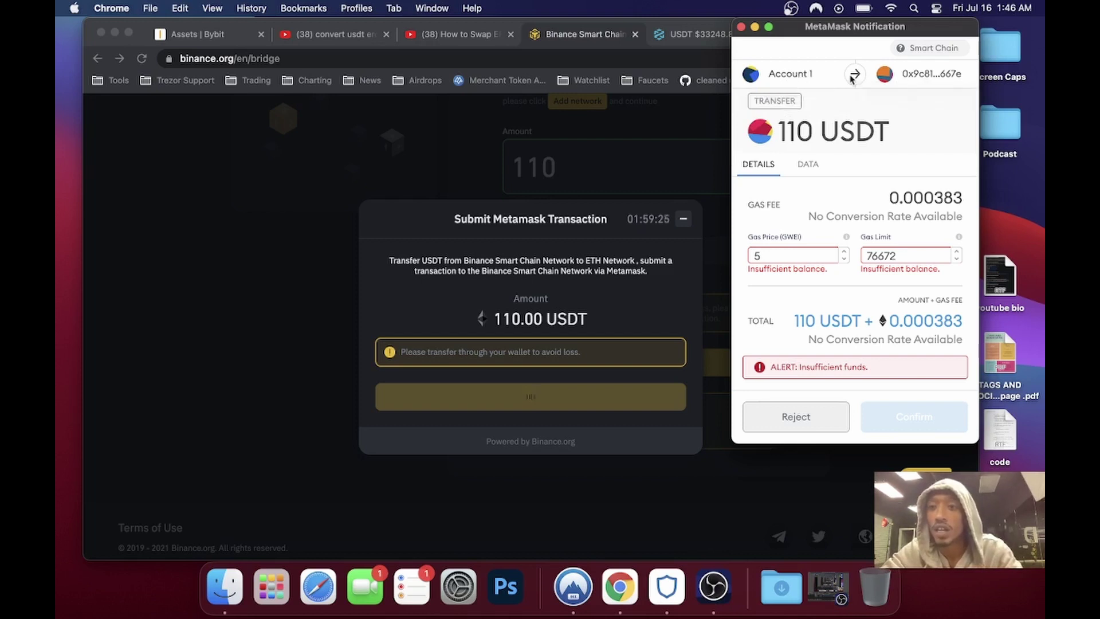
{"action": "left_click", "coordinate": [789, 425]}
- Open MetaMask and switch its network to Ethereum Mainnet, showing 0.0066 ETH
{"action": "left_click", "coordinate": [899, 59]}
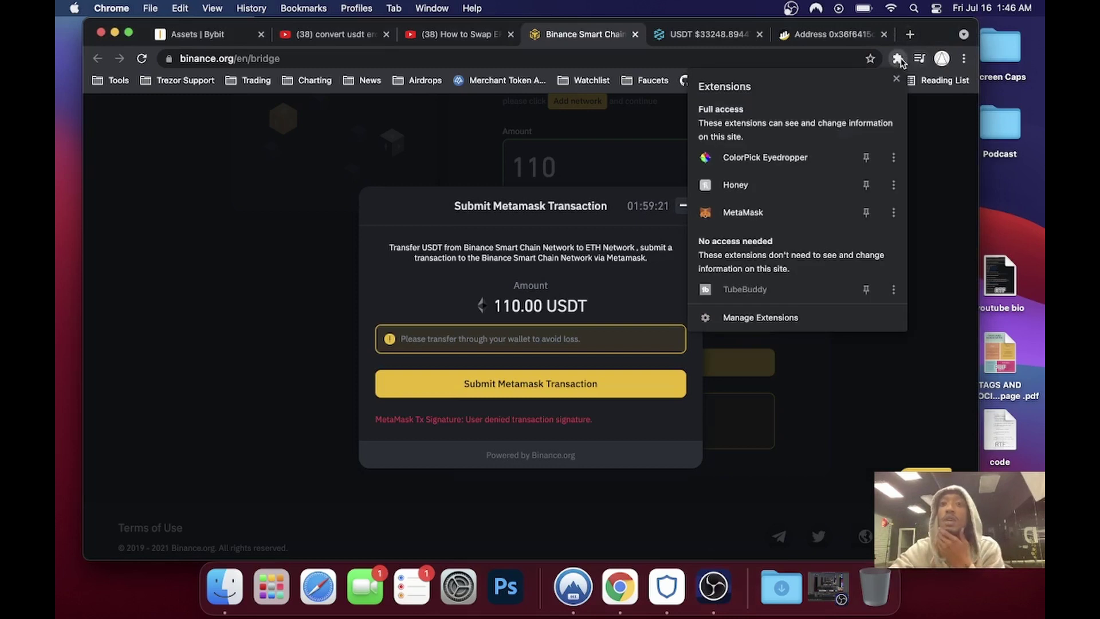
{"action": "left_click", "coordinate": [786, 206]}
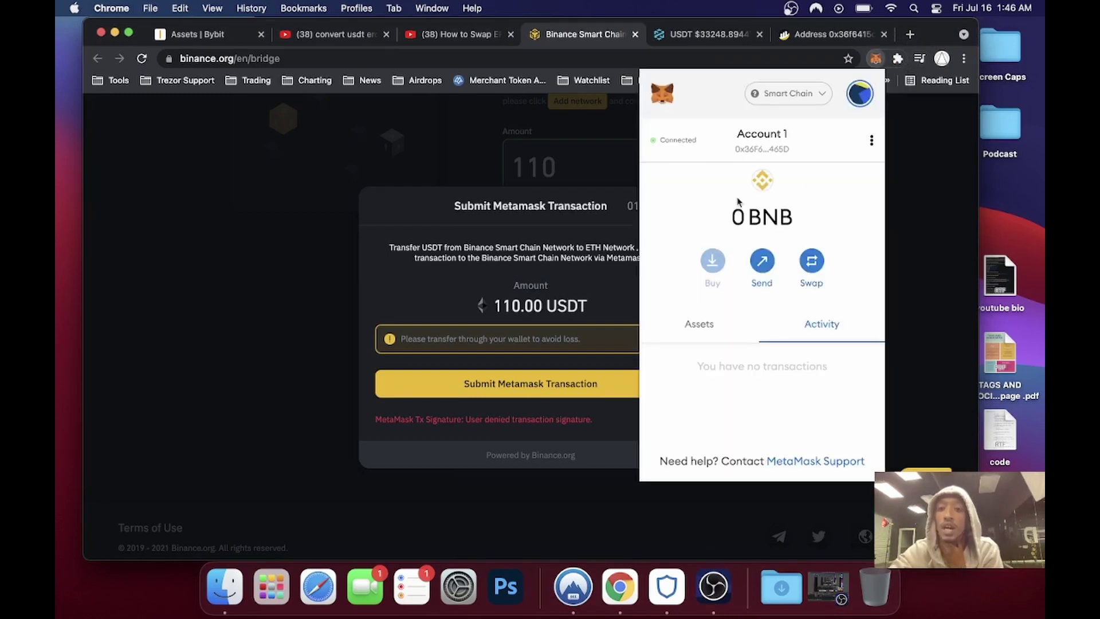
{"action": "left_click", "coordinate": [813, 96]}
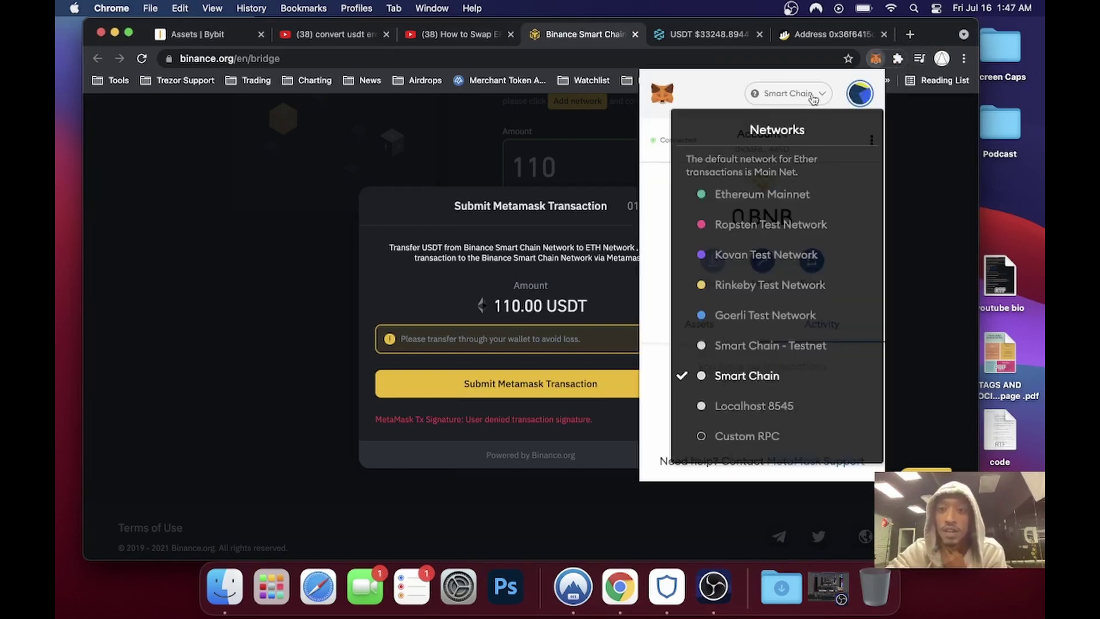
{"action": "left_click", "coordinate": [779, 198]}
{"action": "scroll", "coordinate": [774, 278], "scroll_direction": "down", "scroll_amount": 5}
{"action": "scroll", "coordinate": [774, 278], "scroll_direction": "up", "scroll_amount": 3}
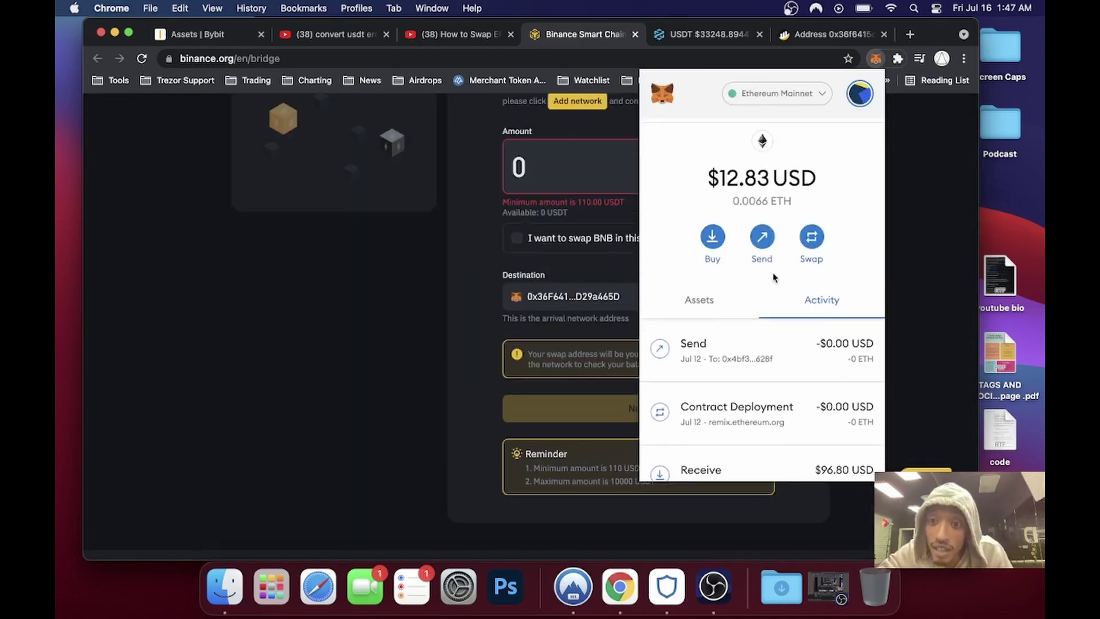
{"action": "scroll", "coordinate": [774, 277], "scroll_direction": "down", "scroll_amount": 3}
{"action": "scroll", "coordinate": [774, 278], "scroll_direction": "up", "scroll_amount": 4}
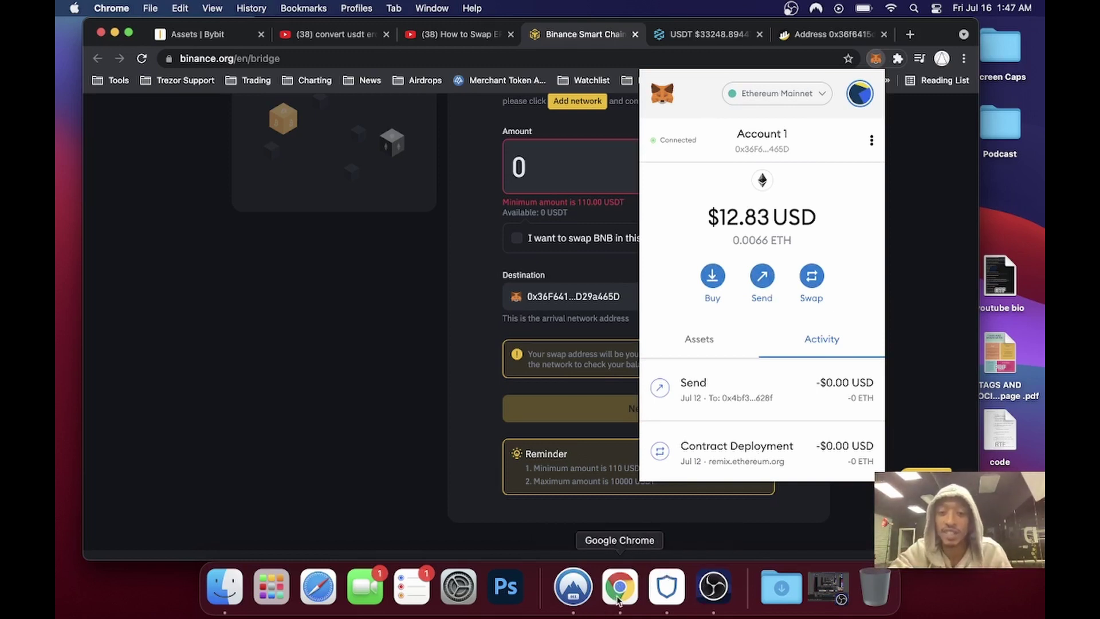
- Bring Trust Wallet forward and return to its full token list
{"action": "left_click", "coordinate": [669, 590]}
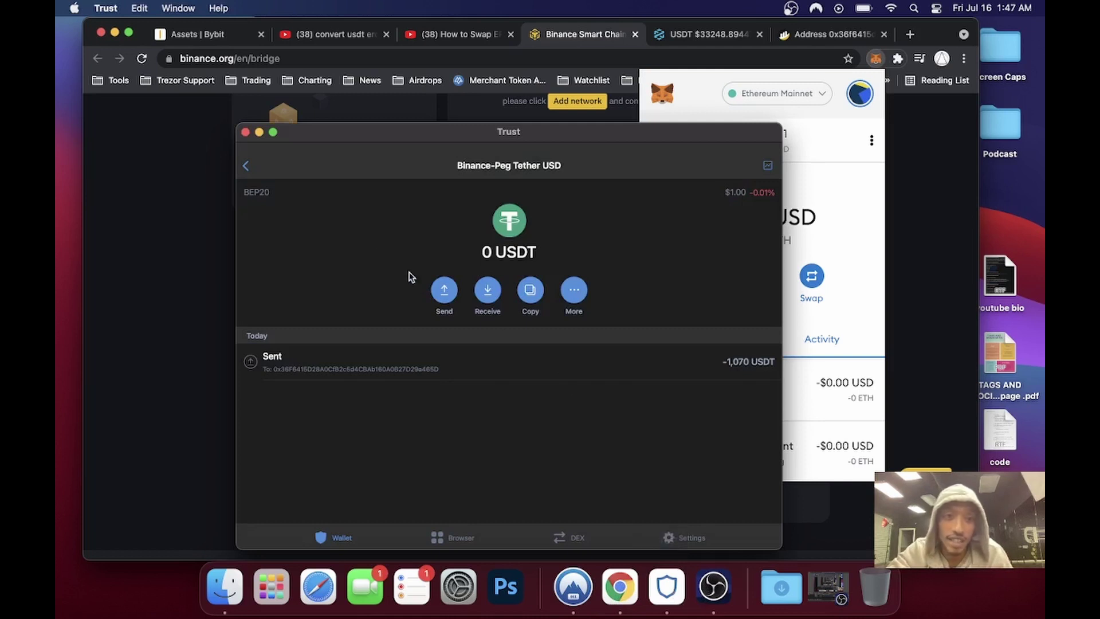
{"action": "left_click", "coordinate": [245, 166]}
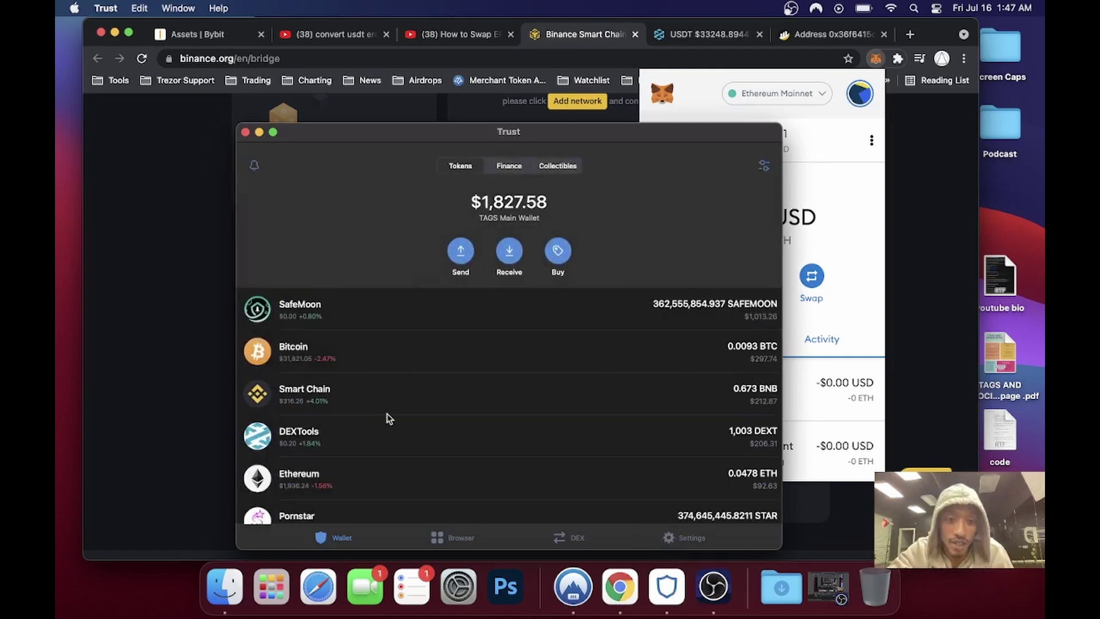
{"action": "scroll", "coordinate": [386, 418], "scroll_direction": "down", "scroll_amount": 3}
{"action": "scroll", "coordinate": [387, 414], "scroll_direction": "right", "scroll_amount": 3}
{"action": "scroll", "coordinate": [386, 414], "scroll_direction": "left", "scroll_amount": 3}
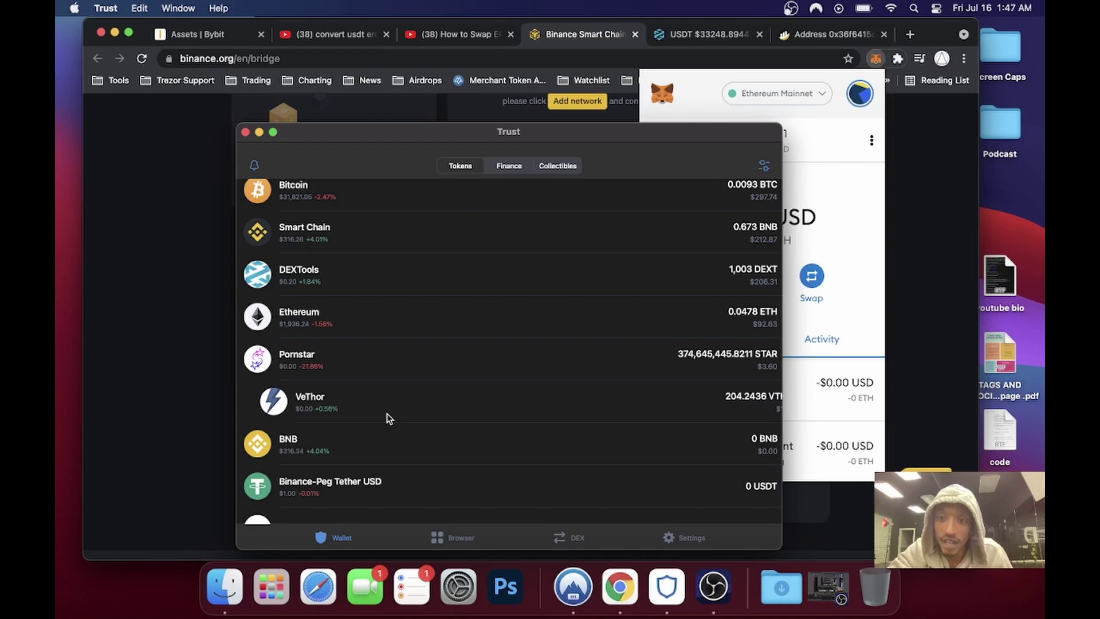
- In MetaMask, view and close the Deposit Ether options, then copy the account address
{"action": "left_click", "coordinate": [807, 156]}
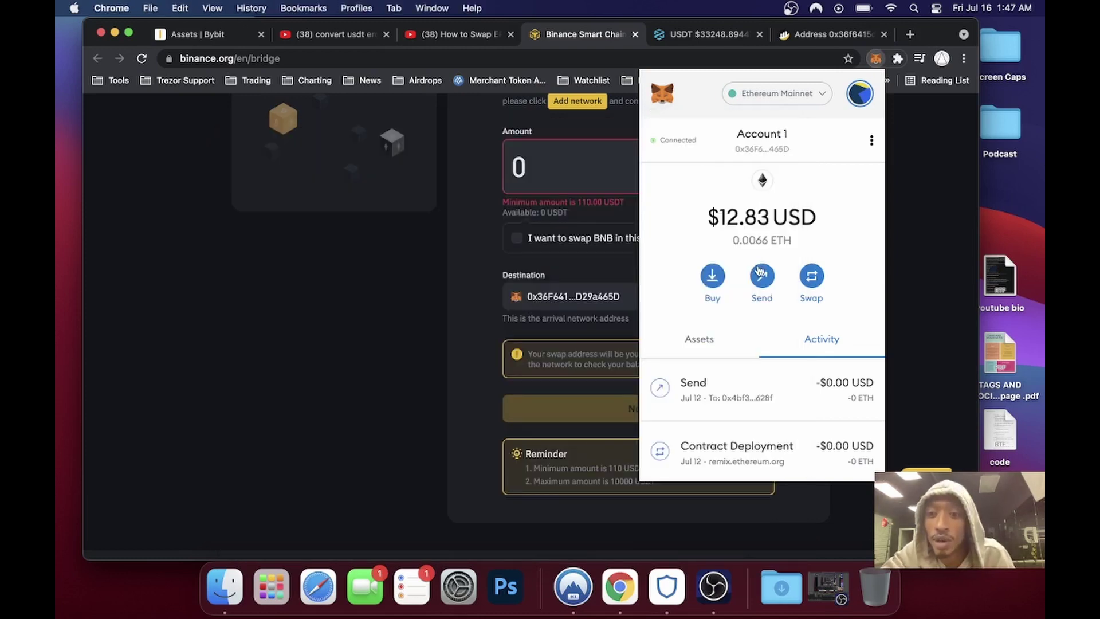
{"action": "left_click", "coordinate": [721, 278]}
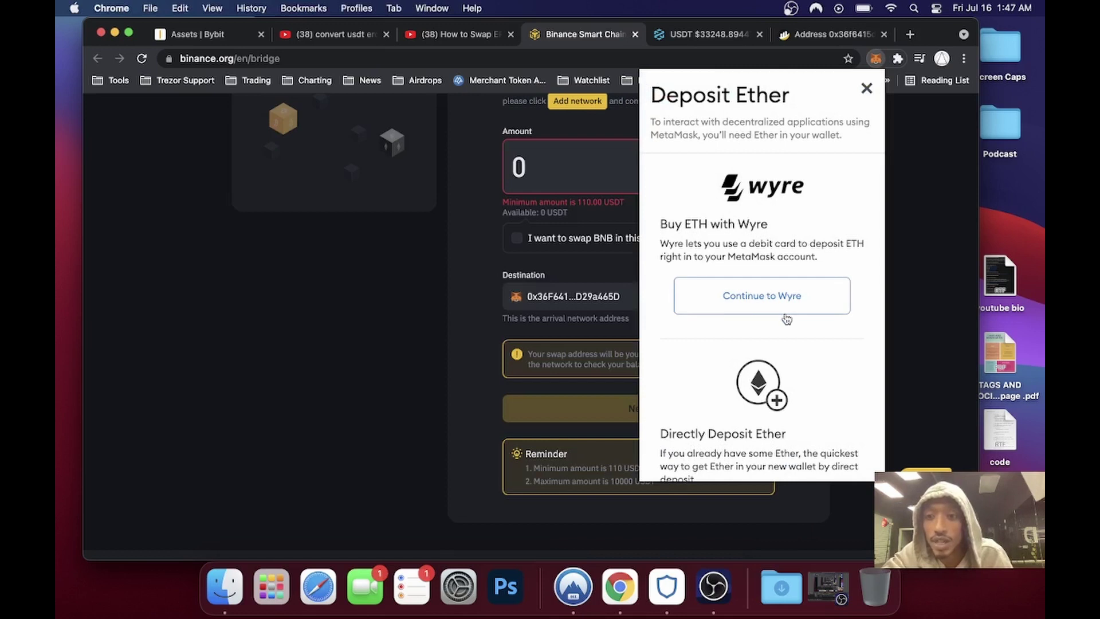
{"action": "scroll", "coordinate": [783, 317], "scroll_direction": "down", "scroll_amount": 2}
{"action": "left_click", "coordinate": [865, 91]}
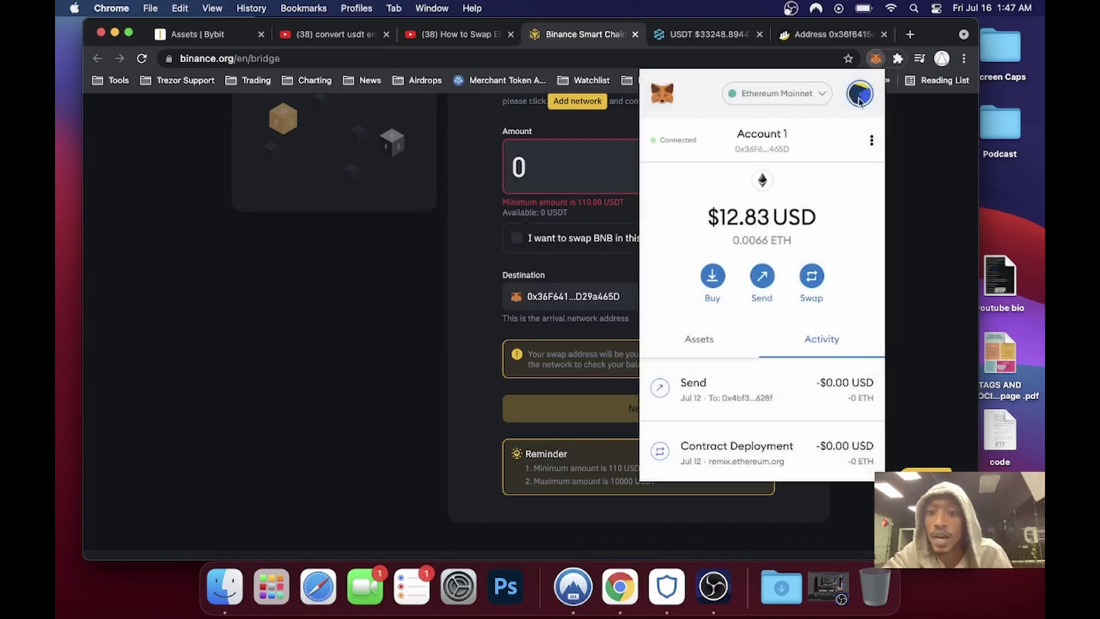
{"action": "left_click", "coordinate": [767, 151]}
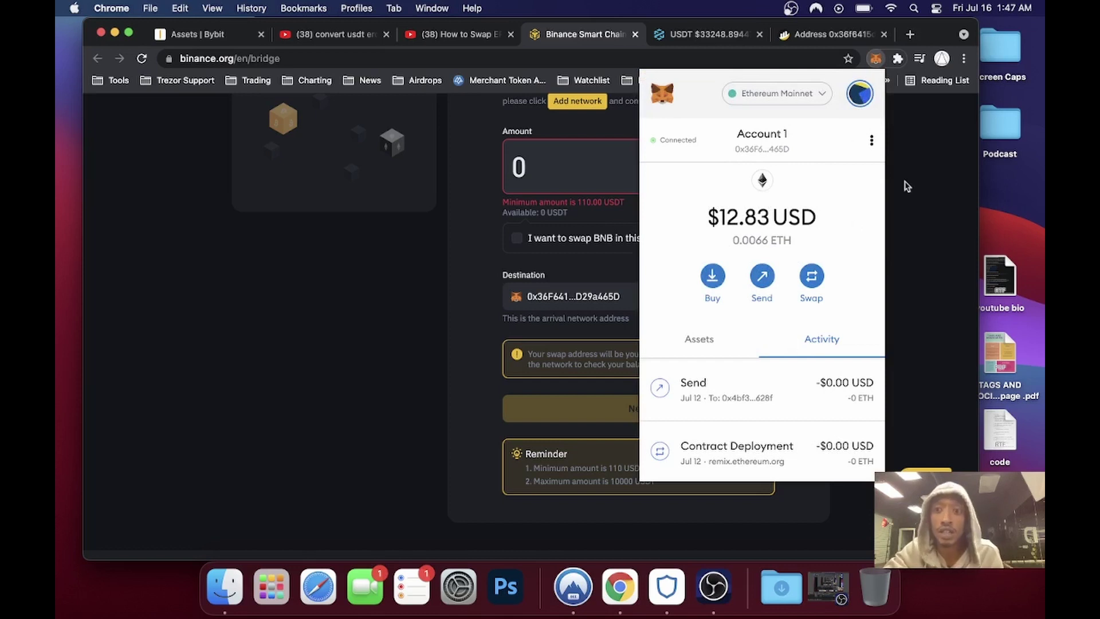
{"action": "left_click", "coordinate": [753, 148]}
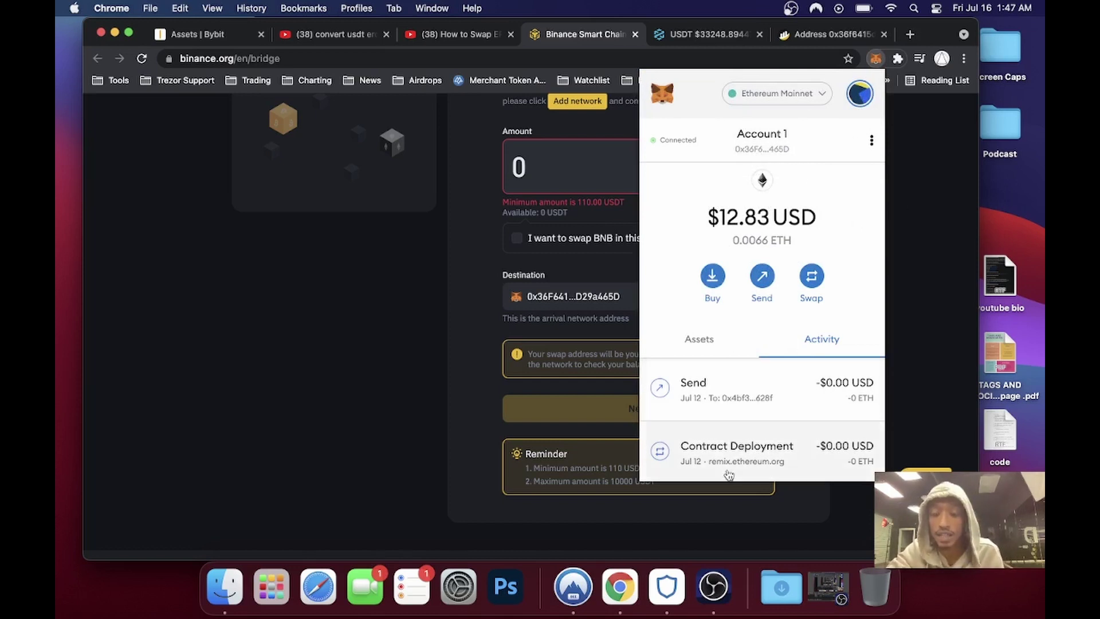
- Open Ethereum in Trust Wallet, start a send, and paste the MetaMask address as recipient
{"action": "left_click", "coordinate": [667, 586]}
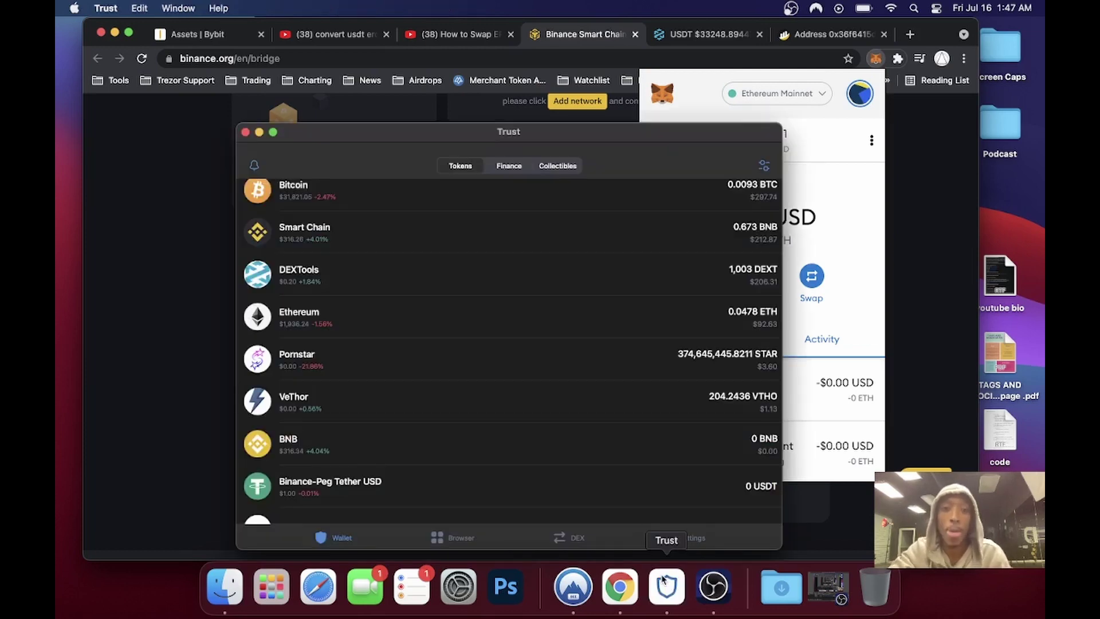
{"action": "left_click", "coordinate": [434, 330]}
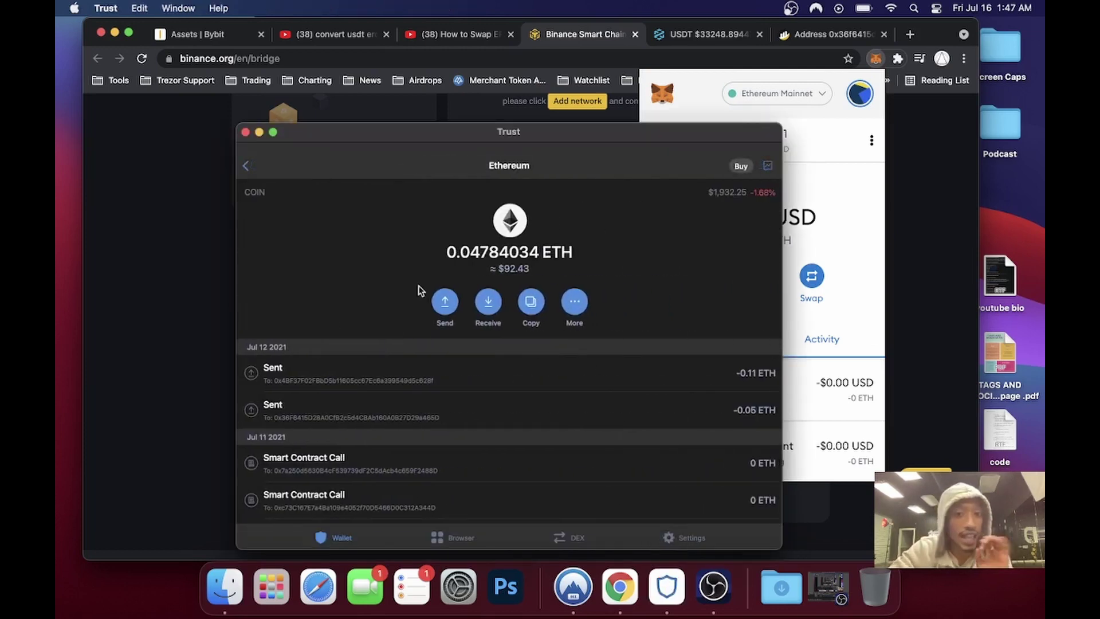
{"action": "left_click", "coordinate": [485, 300]}
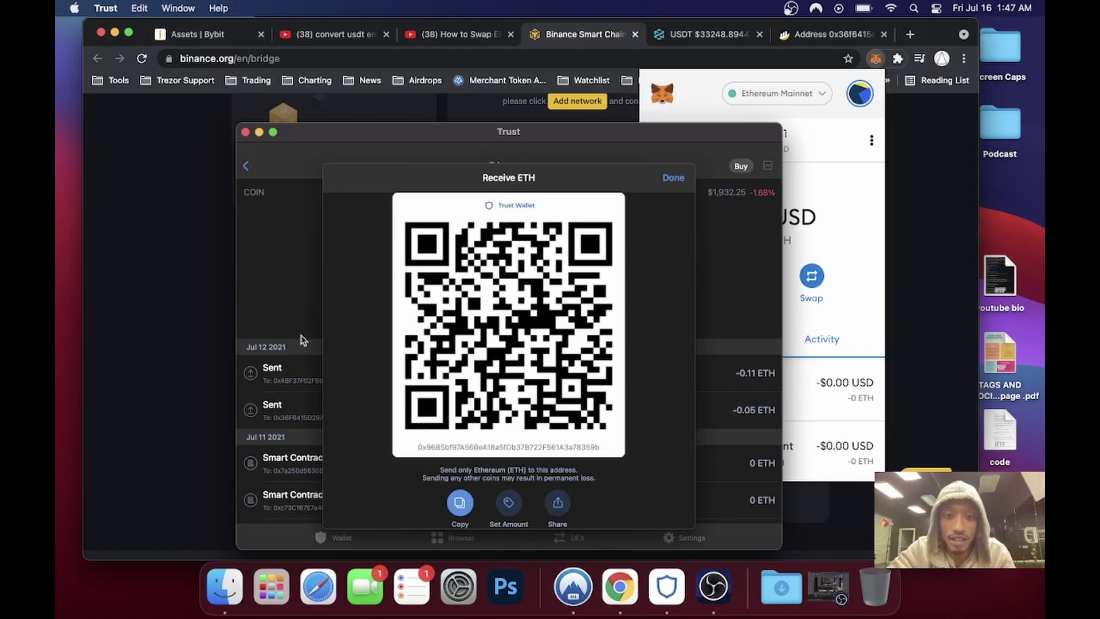
{"action": "left_click", "coordinate": [279, 308]}
{"action": "left_click", "coordinate": [446, 305]}
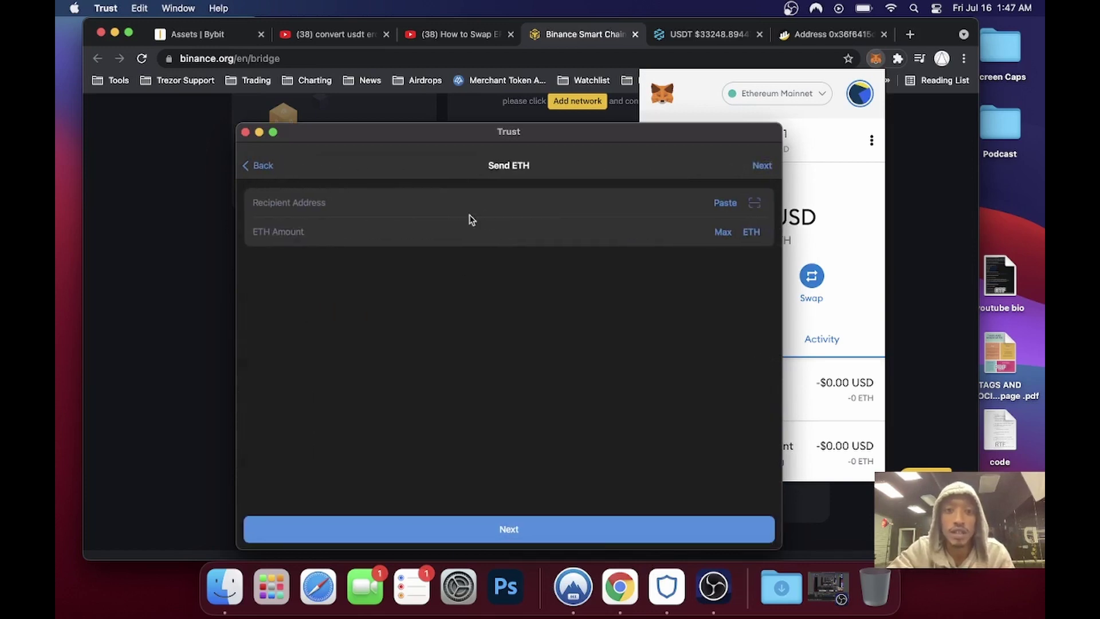
{"action": "left_click", "coordinate": [720, 199]}
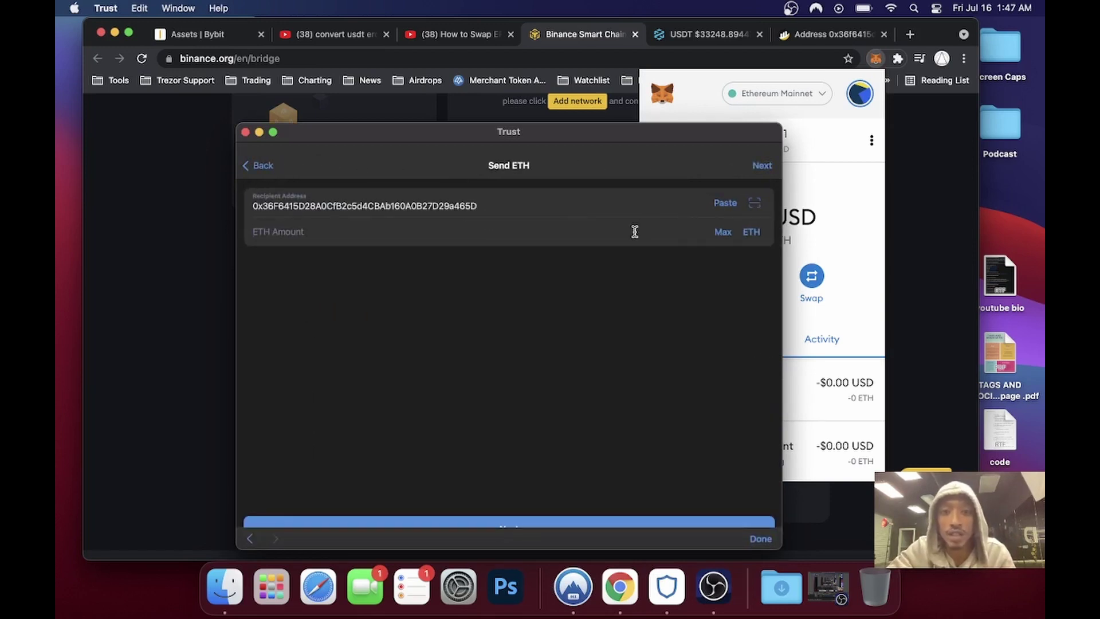
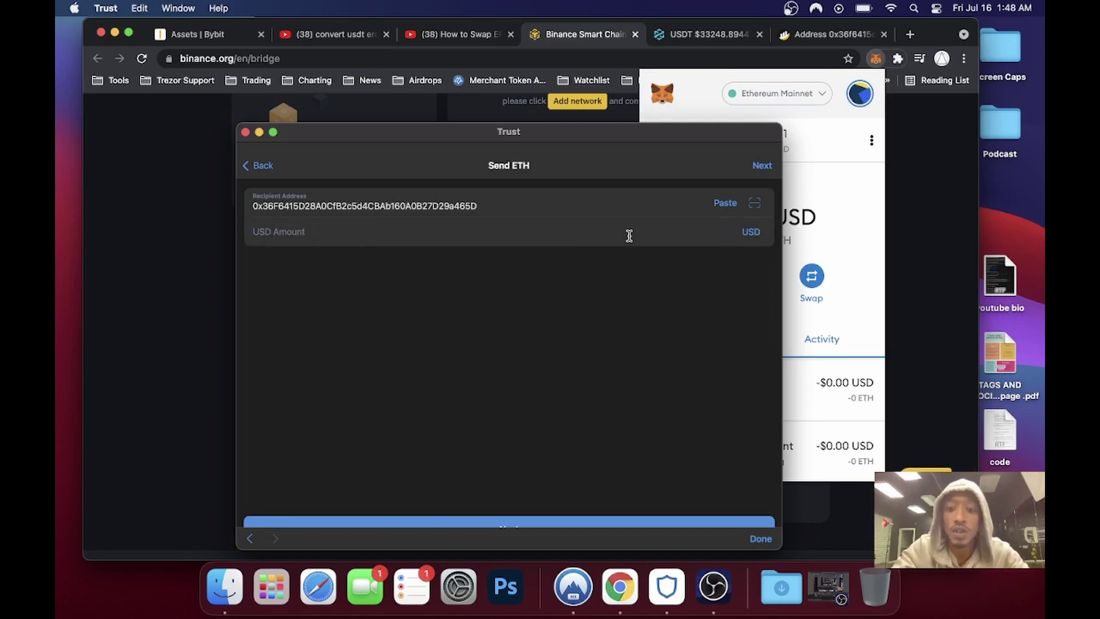
- Enter $50 and send the 0.0258 ETH transfer in Trust Wallet, then return to the browser
{"action": "type", "text": "50"}
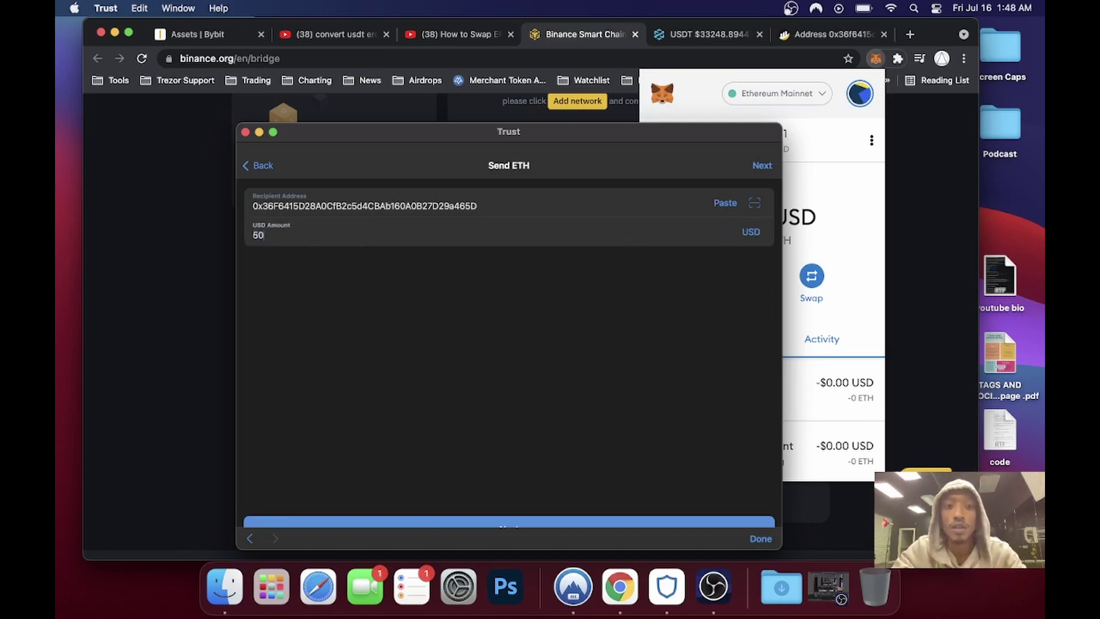
{"action": "left_click", "coordinate": [583, 343]}
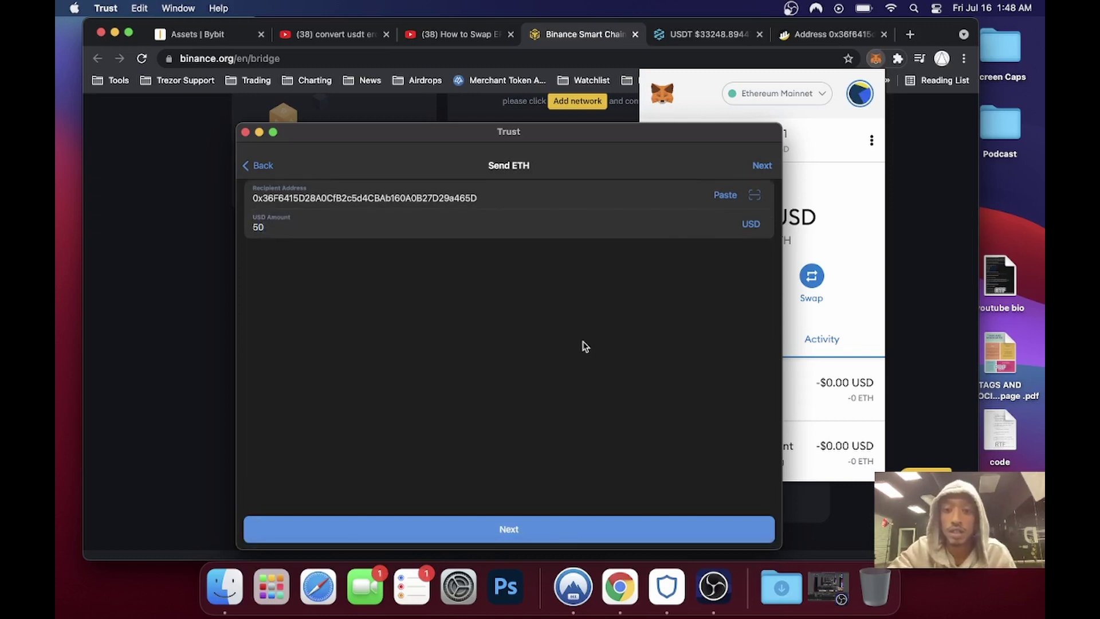
{"action": "left_click", "coordinate": [539, 532]}
{"action": "left_click", "coordinate": [533, 536]}
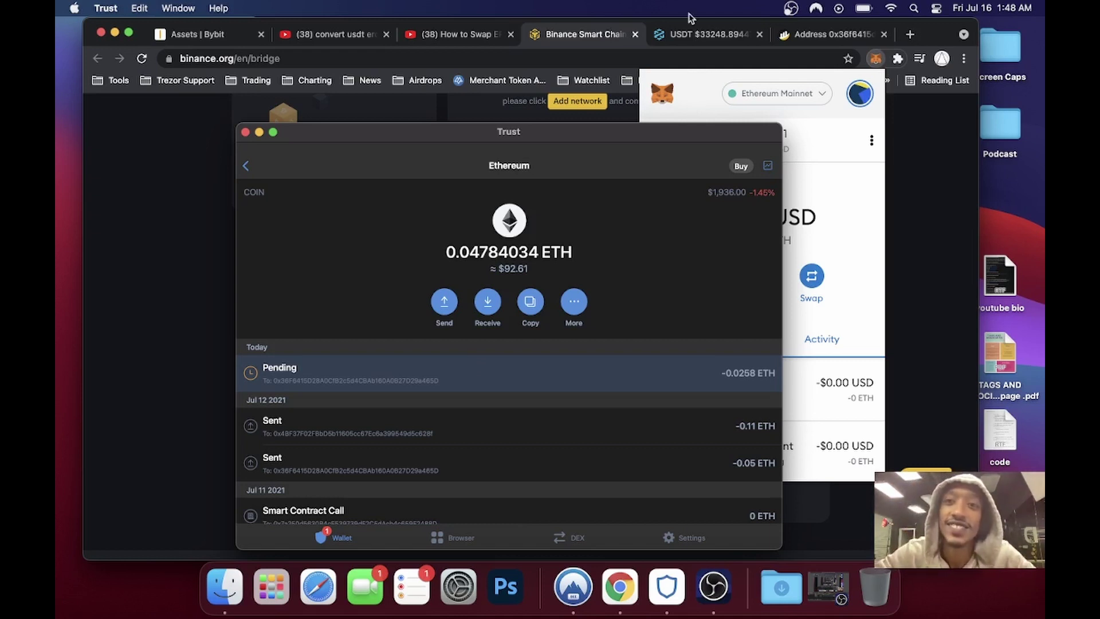
{"action": "left_click", "coordinate": [682, 32]}
- Bring up the wallet's address page on BscScan and scroll through it
{"action": "left_click", "coordinate": [827, 35]}
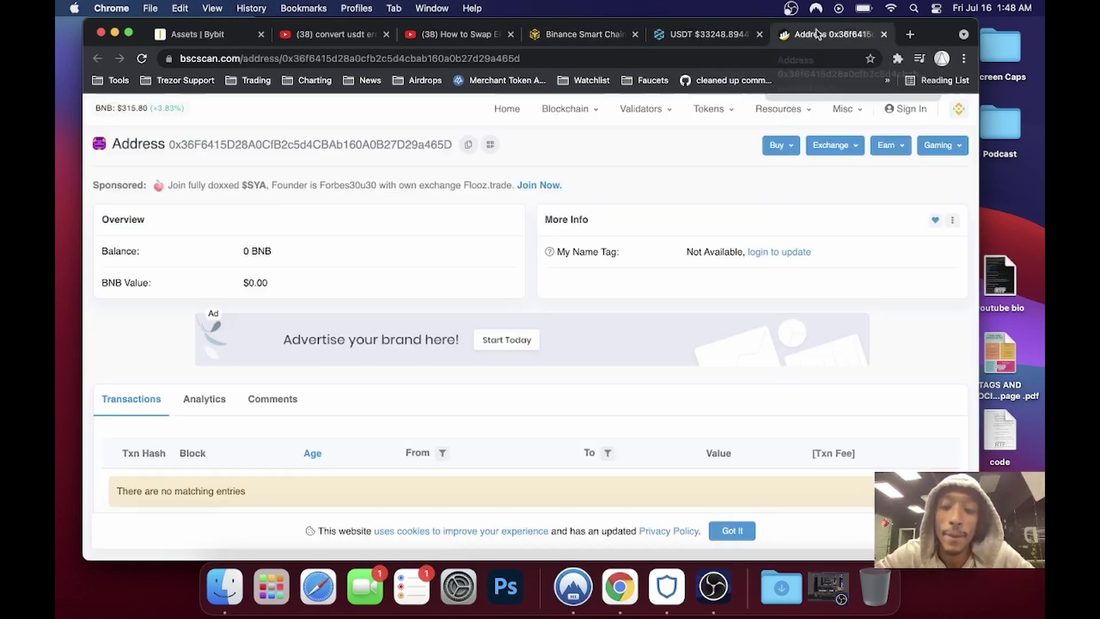
{"action": "scroll", "coordinate": [539, 319], "scroll_direction": "down", "scroll_amount": 4}
{"action": "scroll", "coordinate": [539, 319], "scroll_direction": "up", "scroll_amount": 5}
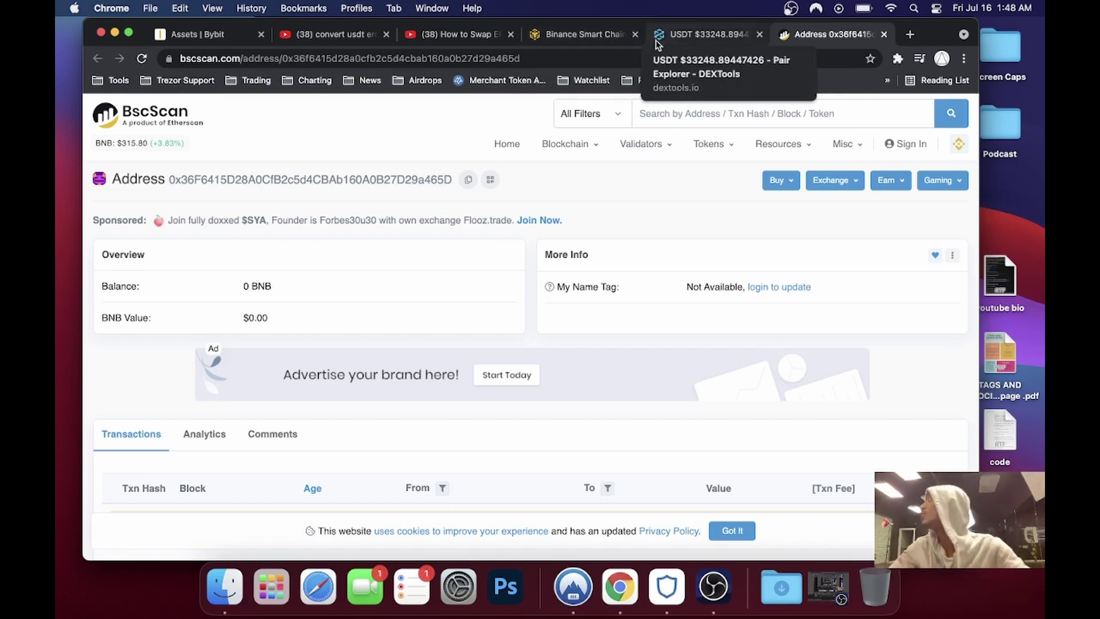
- Dismiss the emoji picker that popped up over the bridge's amount form
{"action": "key", "text": "ctrl+super+space"}
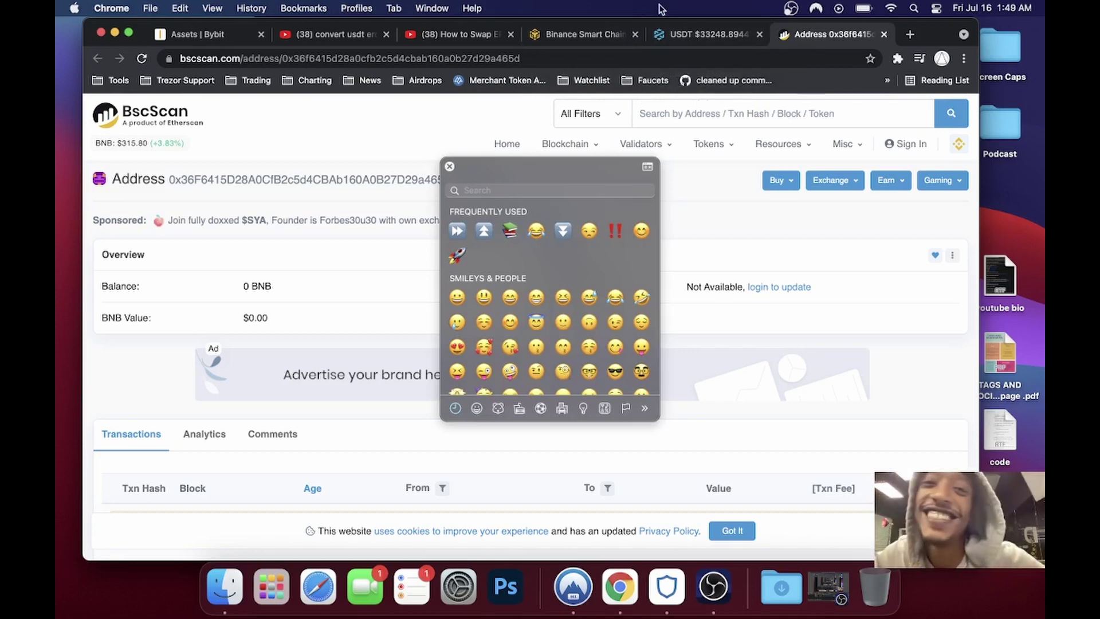
{"action": "left_click", "coordinate": [557, 45]}
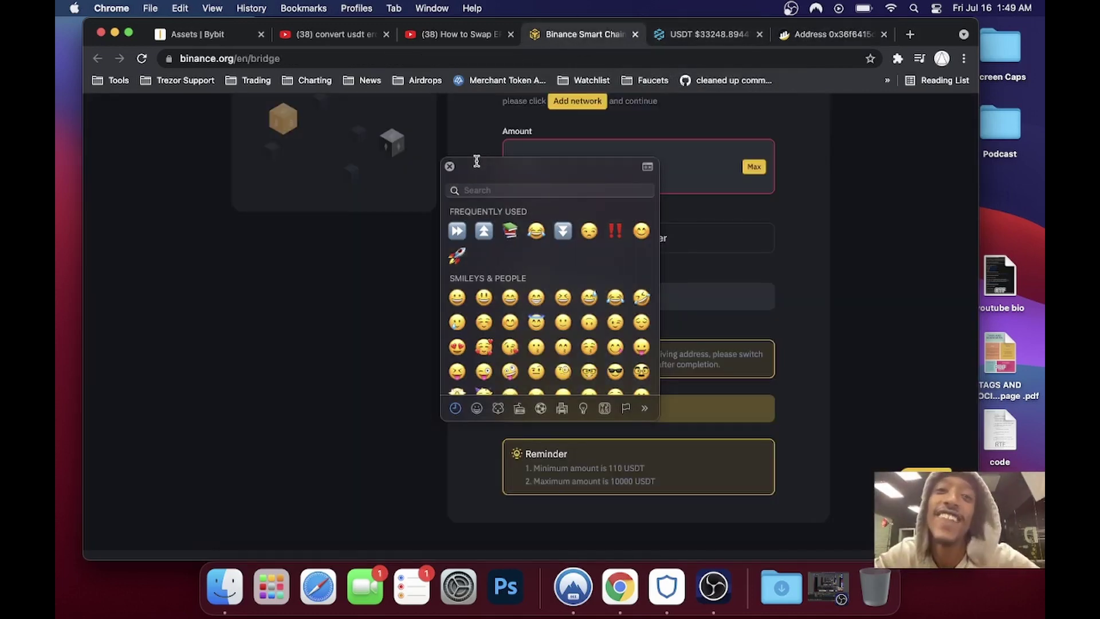
{"action": "left_click_drag", "start_coordinate": [474, 170], "coordinate": [256, 243]}
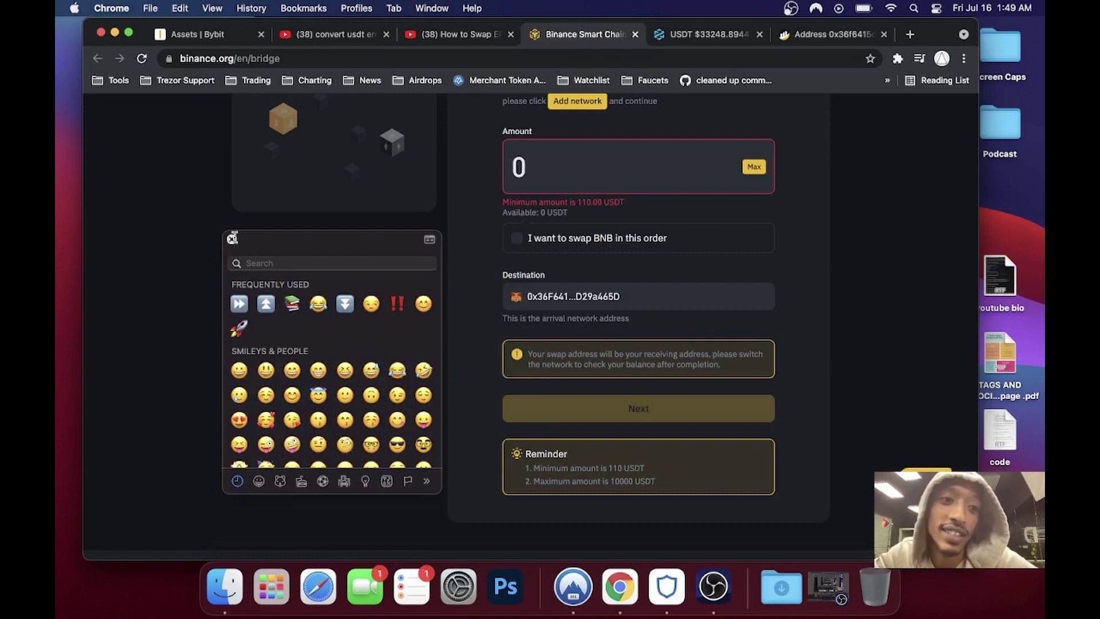
{"action": "key", "text": "Escape"}
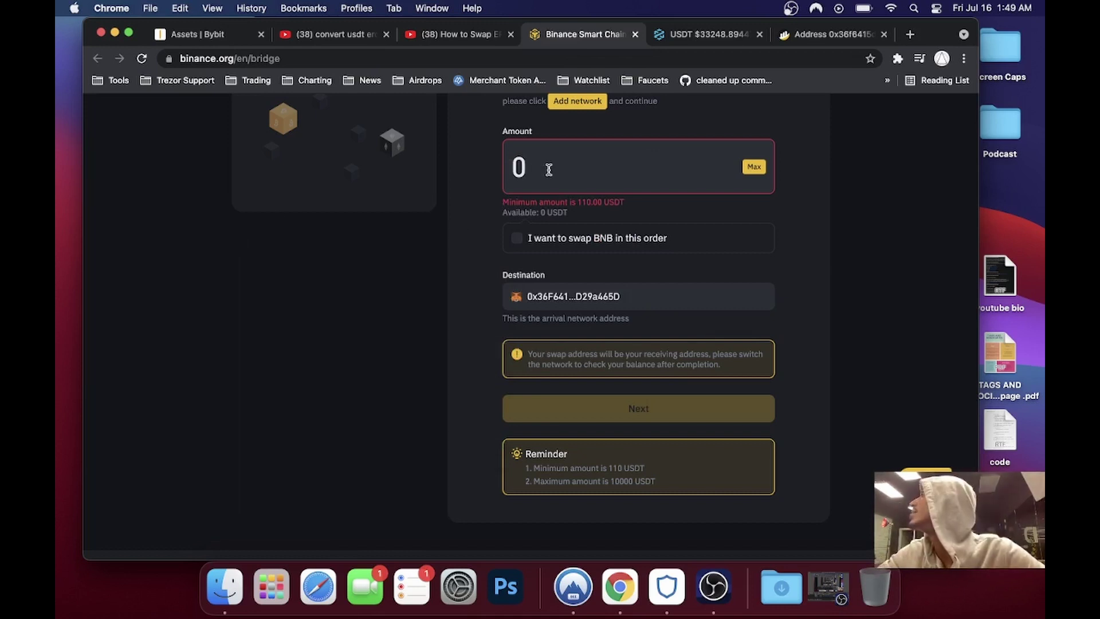
- Glance at the USDT pair chart, then review the 0 BNB, no-transaction BscScan address page
{"action": "left_click", "coordinate": [683, 42]}
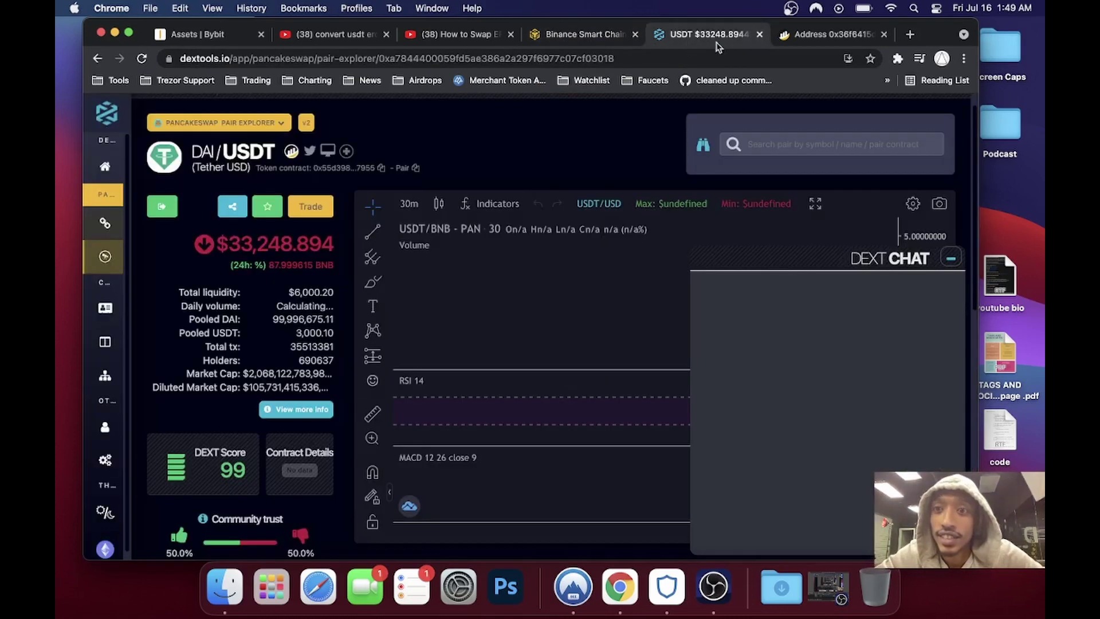
{"action": "left_click", "coordinate": [808, 42]}
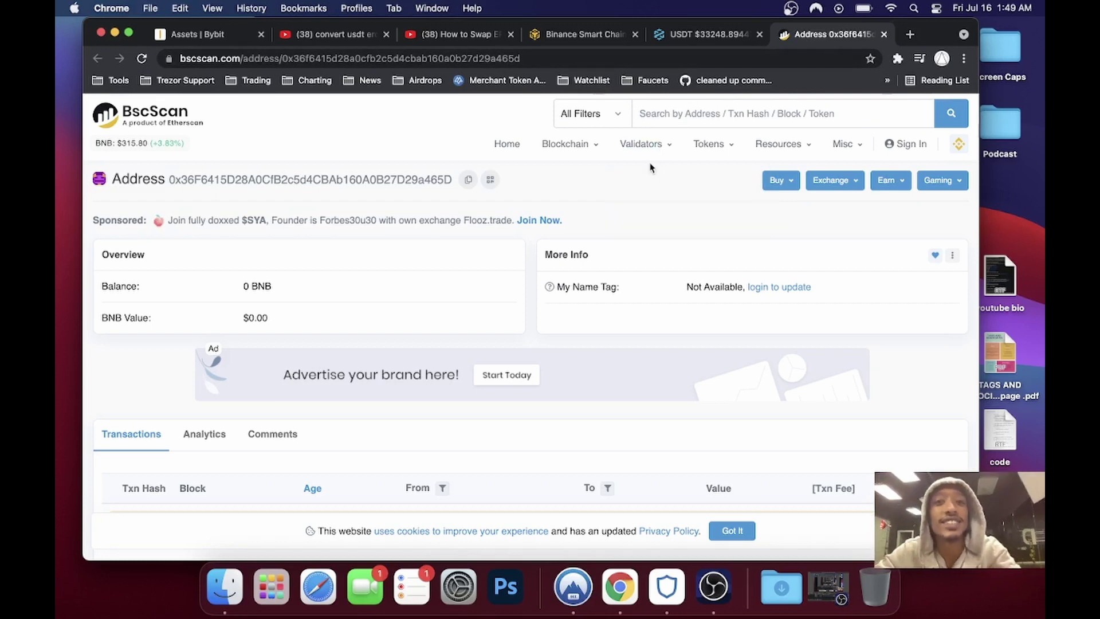
{"action": "scroll", "coordinate": [570, 323], "scroll_direction": "down", "scroll_amount": 3}
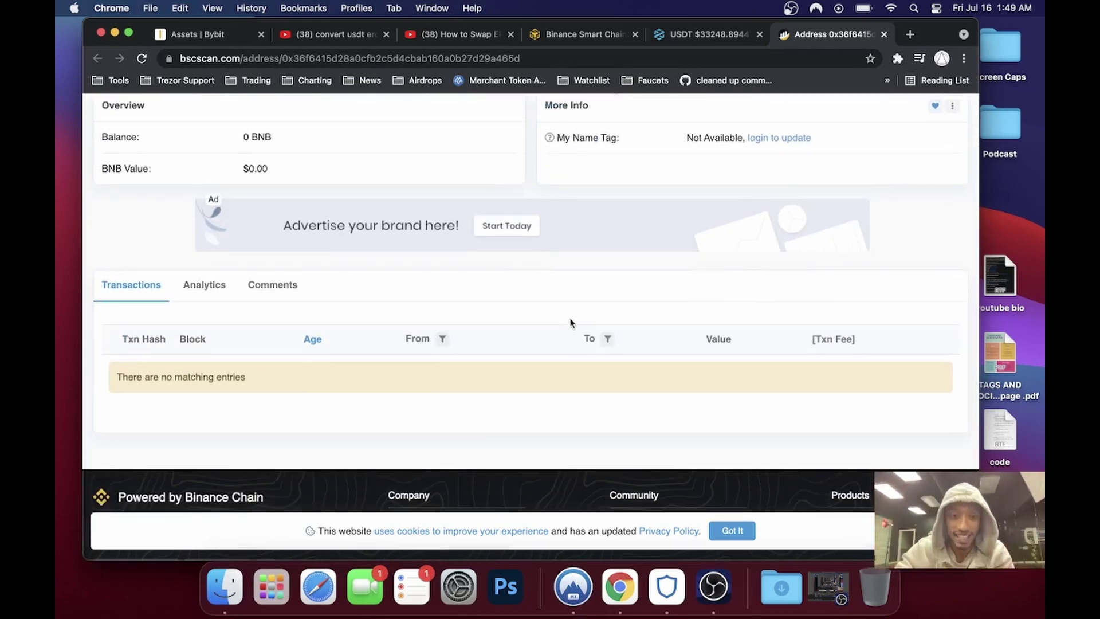
{"action": "scroll", "coordinate": [569, 321], "scroll_direction": "down", "scroll_amount": 2}
{"action": "scroll", "coordinate": [569, 319], "scroll_direction": "up", "scroll_amount": 8}
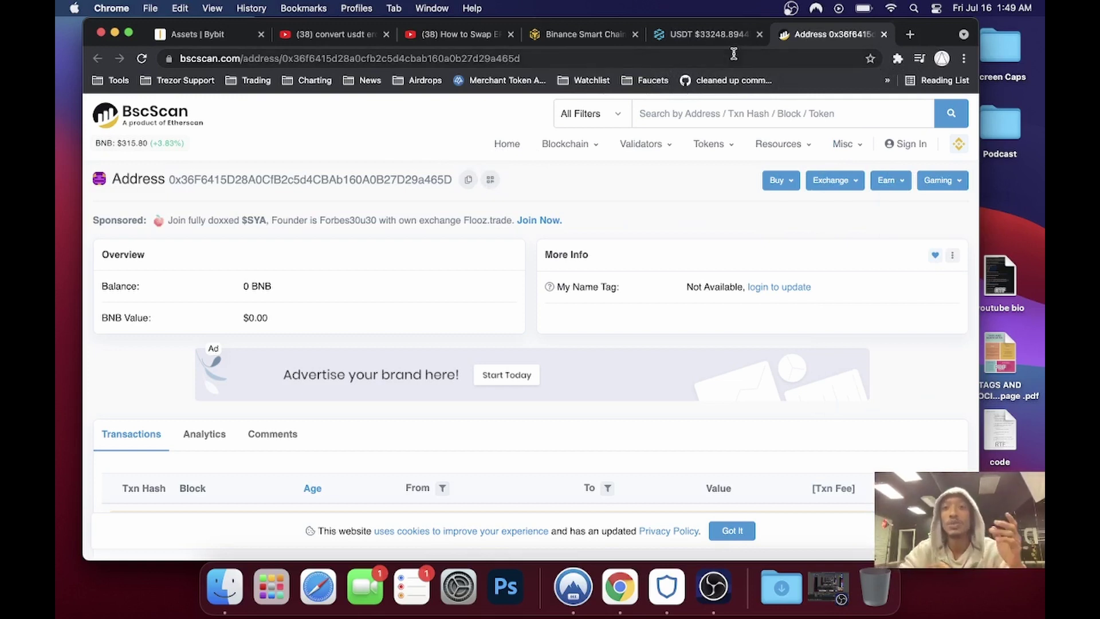
- Check in MetaMask that Account 1 holds $62.88 (0.0325 ETH)
{"action": "left_click", "coordinate": [898, 58]}
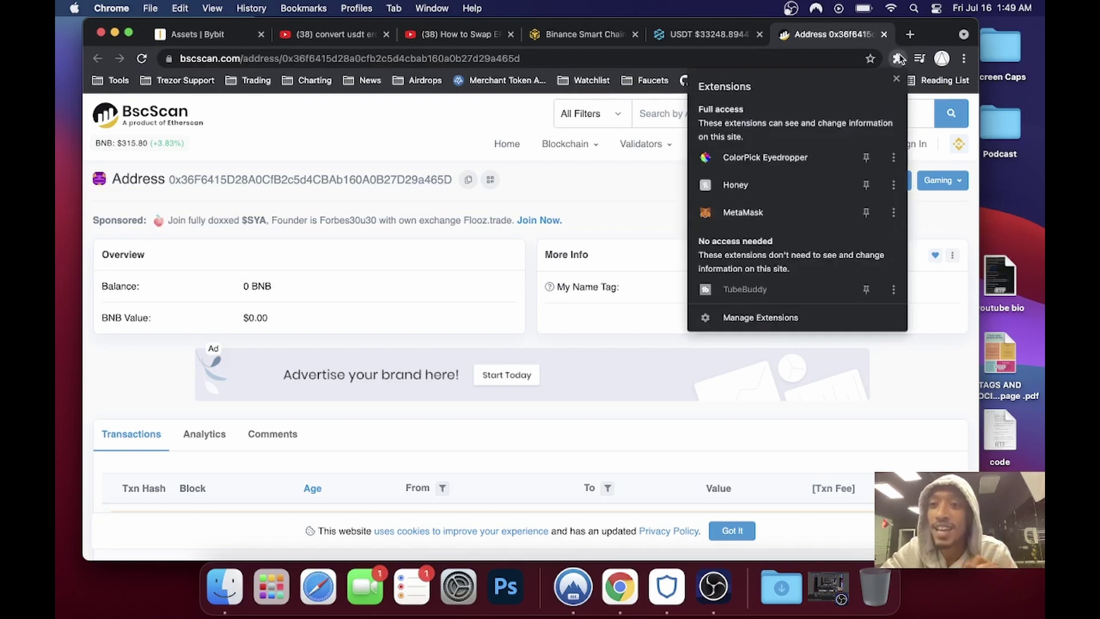
{"action": "left_click", "coordinate": [750, 212]}
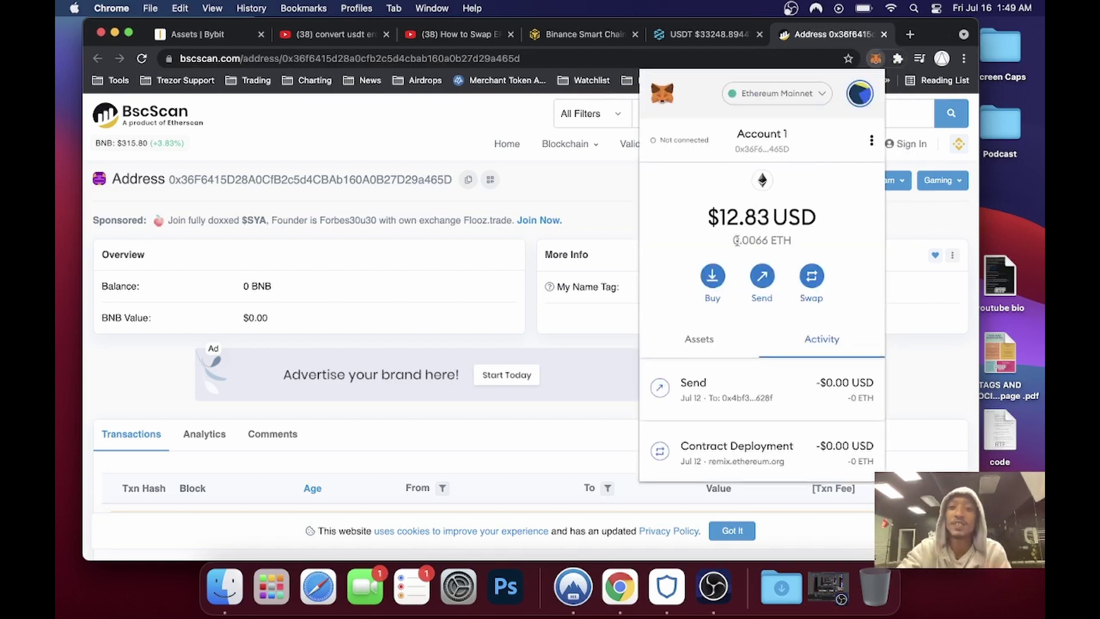
{"action": "left_click", "coordinate": [573, 34]}
{"action": "scroll", "coordinate": [717, 297], "scroll_direction": "up", "scroll_amount": 4}
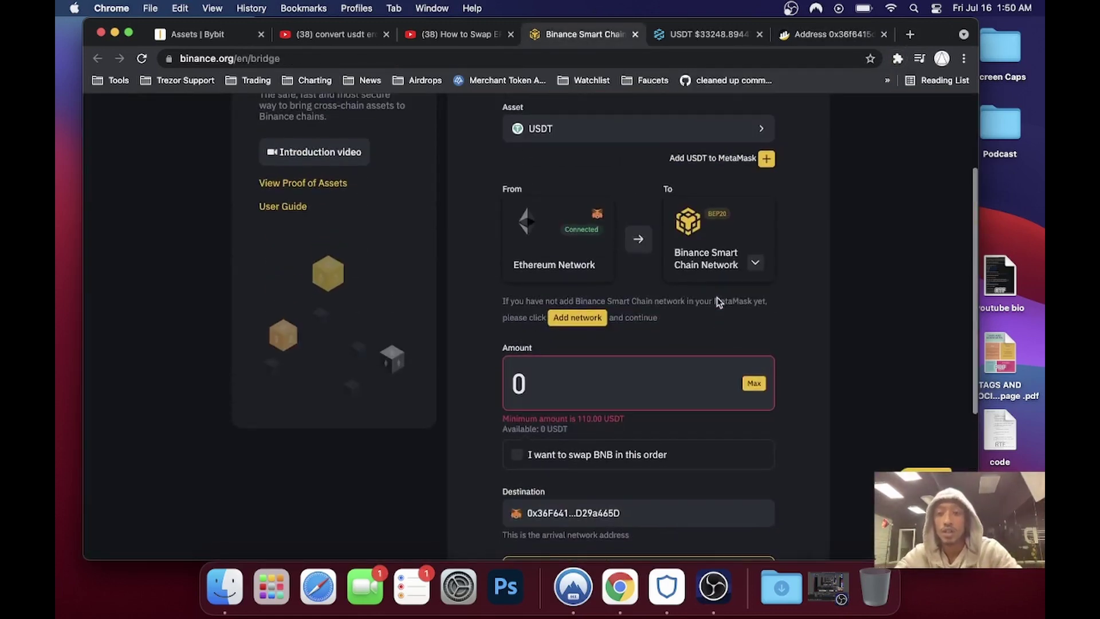
{"action": "scroll", "coordinate": [717, 297], "scroll_direction": "down", "scroll_amount": 4}
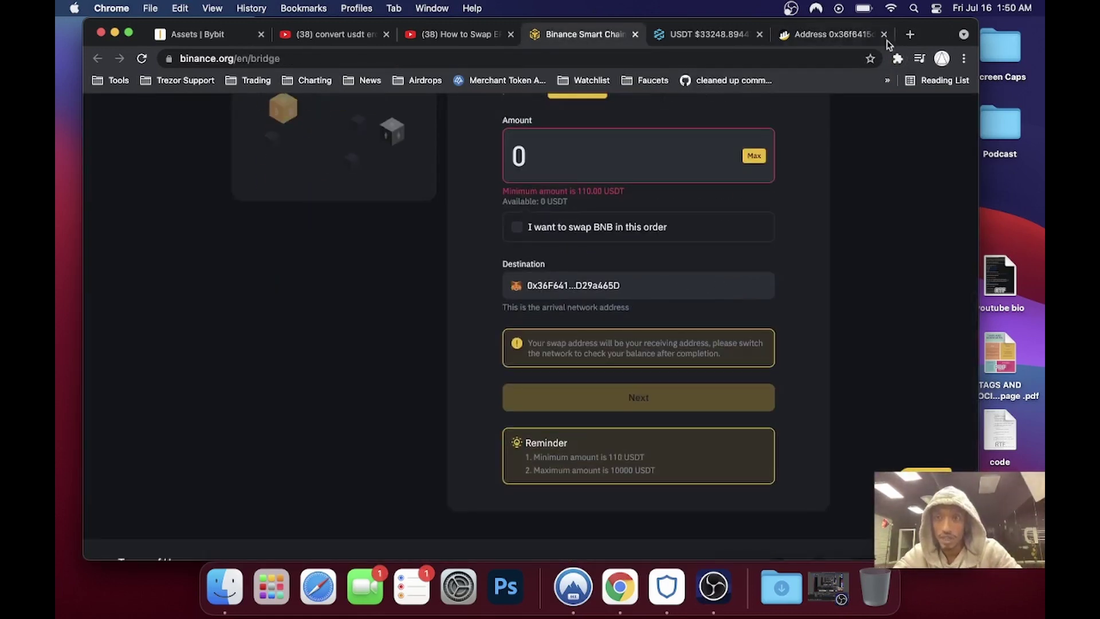
- Look at BscScan again, then go back to the bridge form's Amount field
{"action": "left_click", "coordinate": [828, 33]}
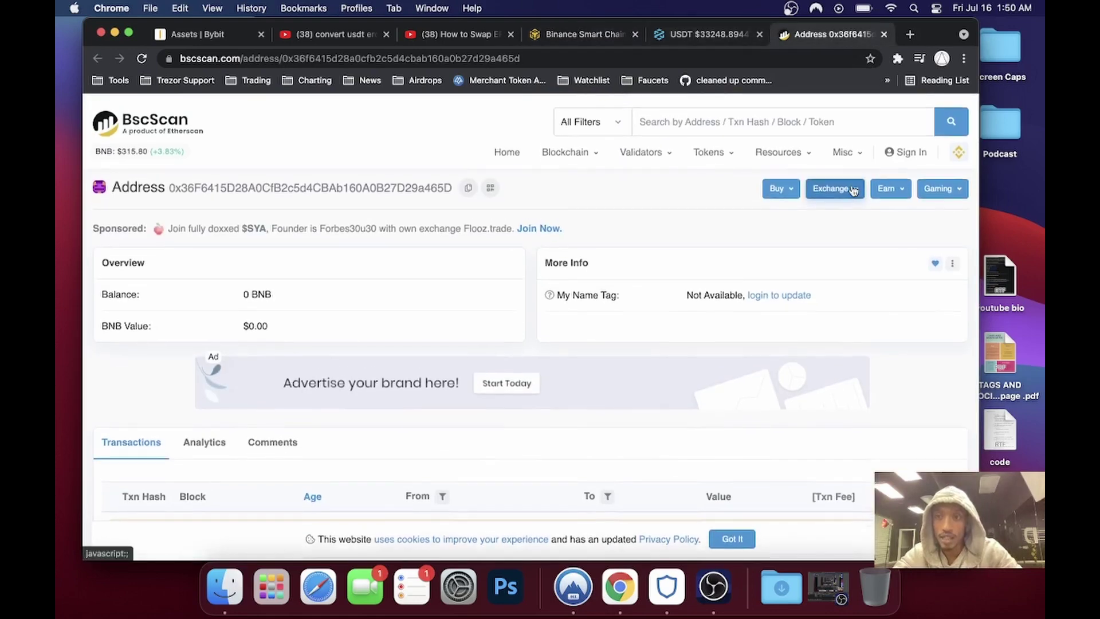
{"action": "left_click", "coordinate": [603, 35]}
{"action": "scroll", "coordinate": [751, 325], "scroll_direction": "up", "scroll_amount": 3}
{"action": "left_click", "coordinate": [622, 365]}
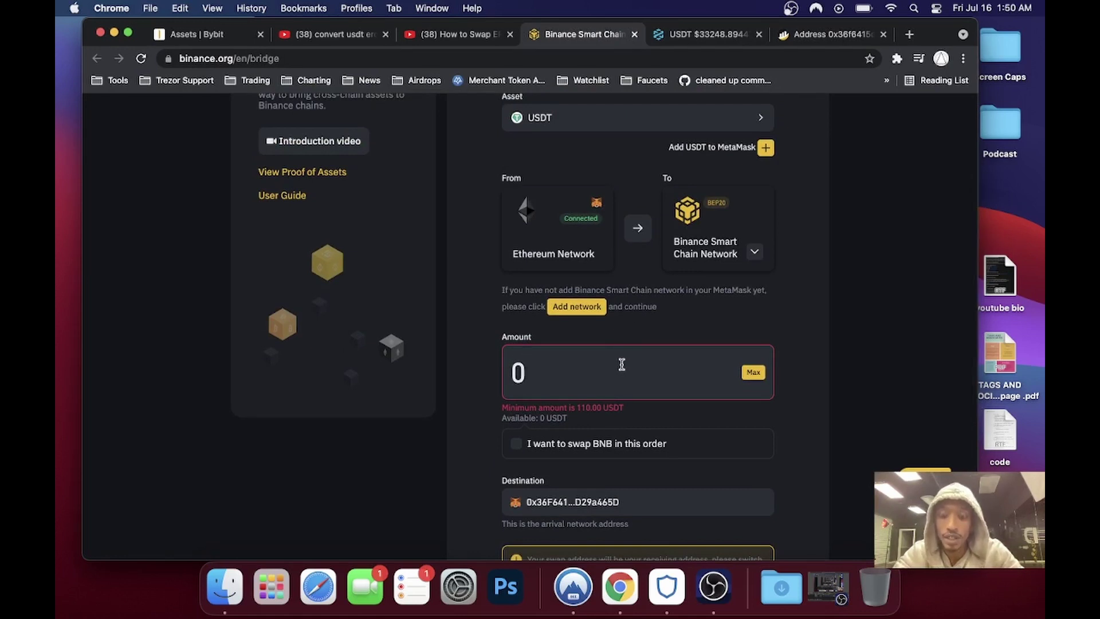
- Enter 1070 USDT as the bridge amount, leaving 'I want to swap BNB in this order' unticked
{"action": "key", "text": "BackSpace"}
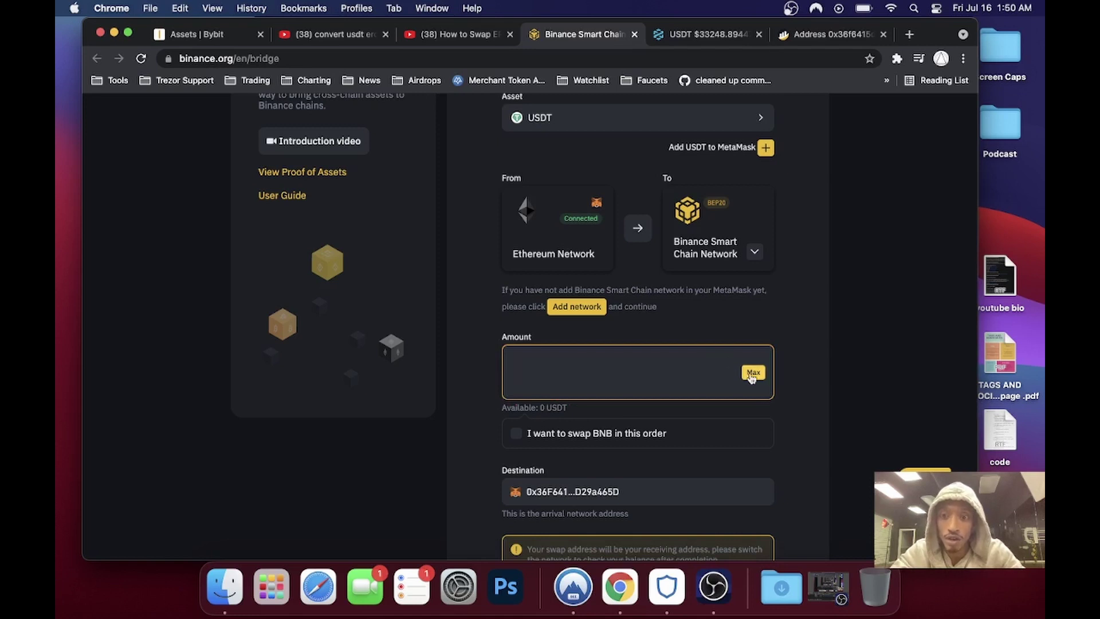
{"action": "left_click", "coordinate": [753, 373]}
{"action": "type", "text": "1"}
{"action": "key", "text": "BackSpace"}
{"action": "key", "text": "BackSpace"}
{"action": "key", "text": "BackSpace"}
{"action": "key", "text": "BackSpace"}
{"action": "key", "text": "BackSpace"}
{"action": "type", "text": "1070"}
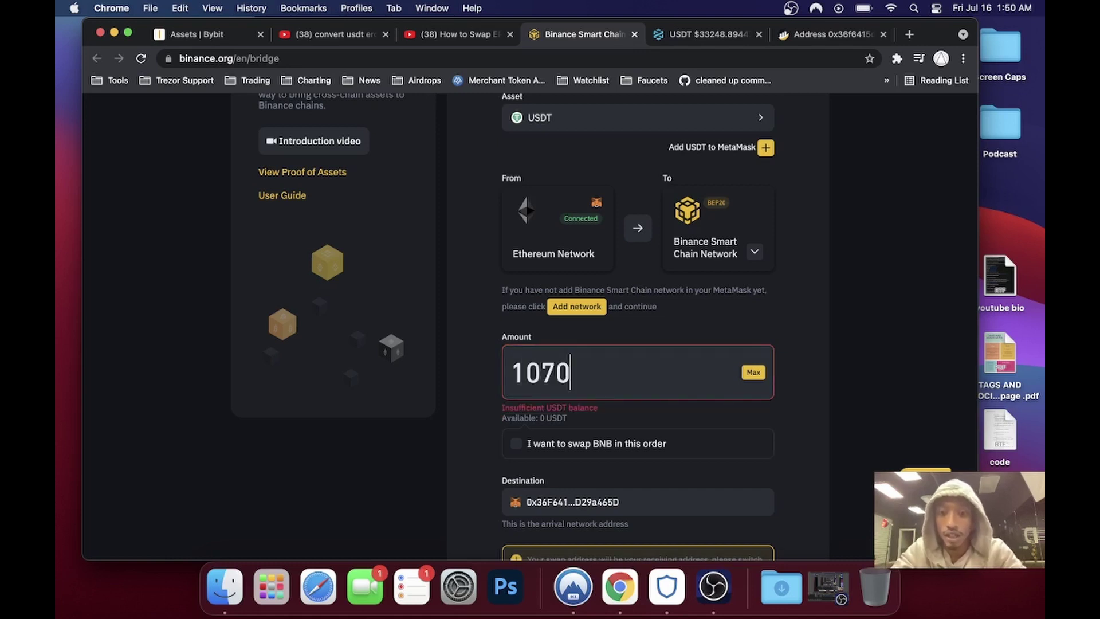
{"action": "scroll", "coordinate": [816, 391], "scroll_direction": "down", "scroll_amount": 1}
{"action": "scroll", "coordinate": [816, 391], "scroll_direction": "down", "scroll_amount": 5}
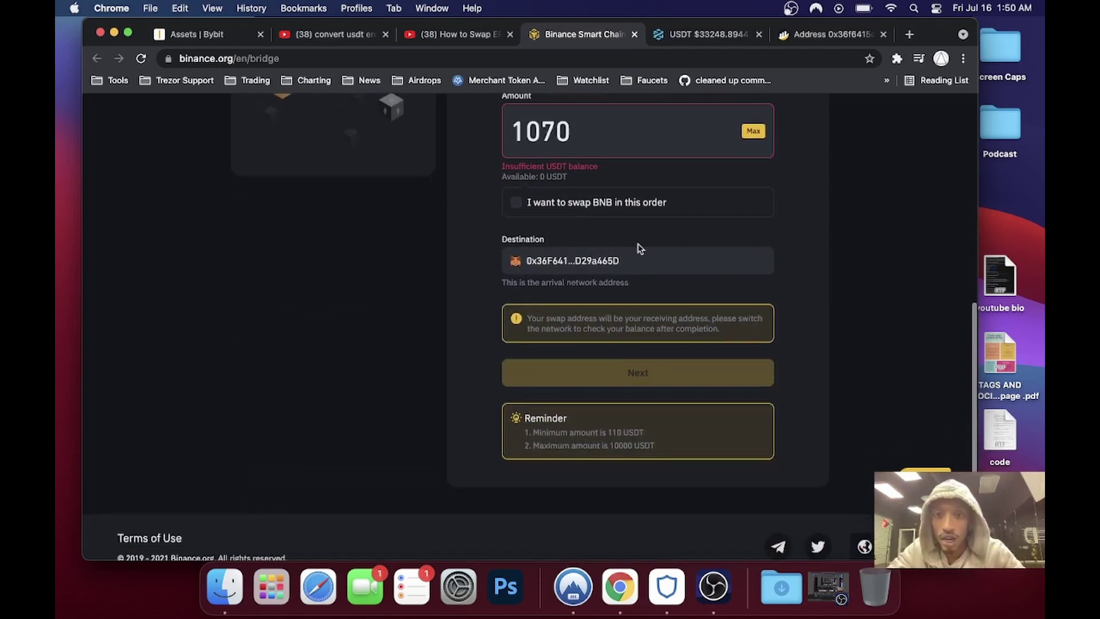
{"action": "left_click", "coordinate": [517, 204]}
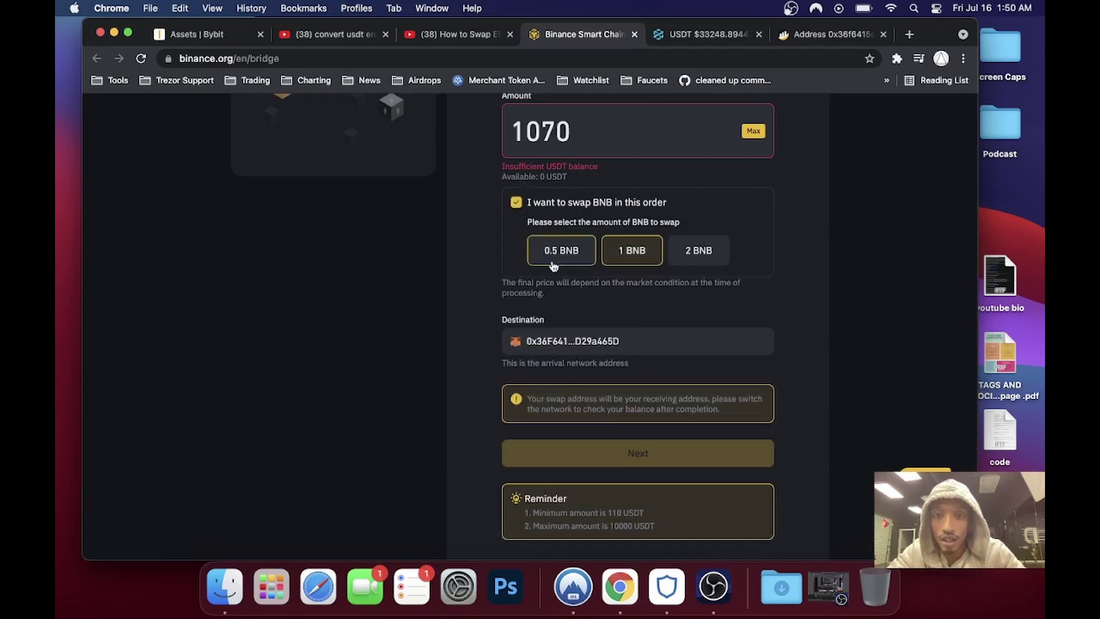
{"action": "left_click", "coordinate": [515, 200]}
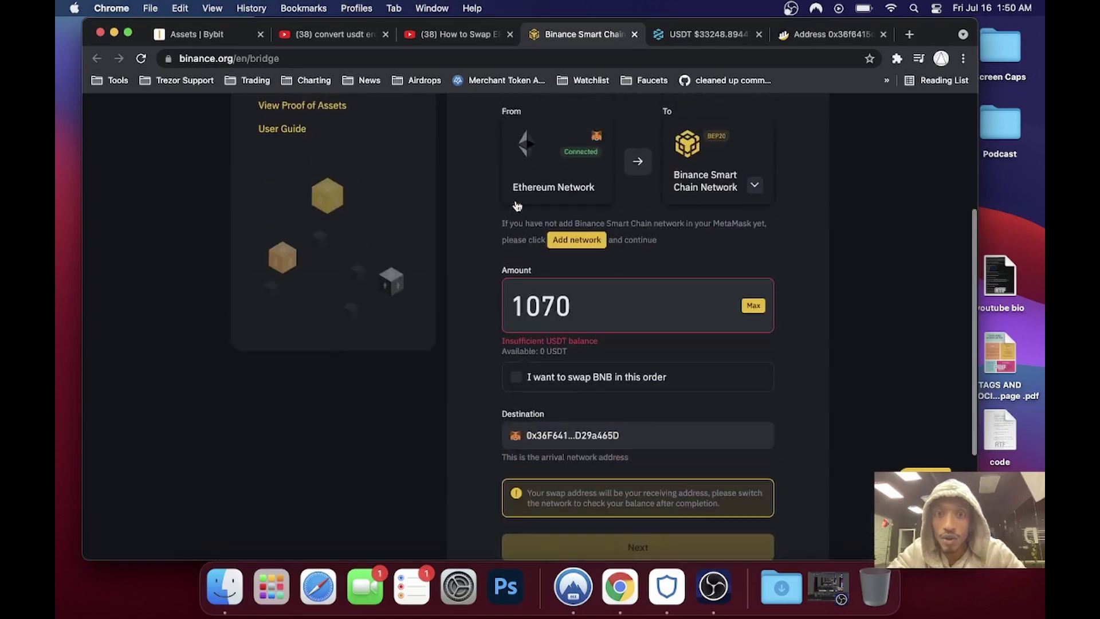
{"action": "scroll", "coordinate": [516, 202], "scroll_direction": "up", "scroll_amount": 5}
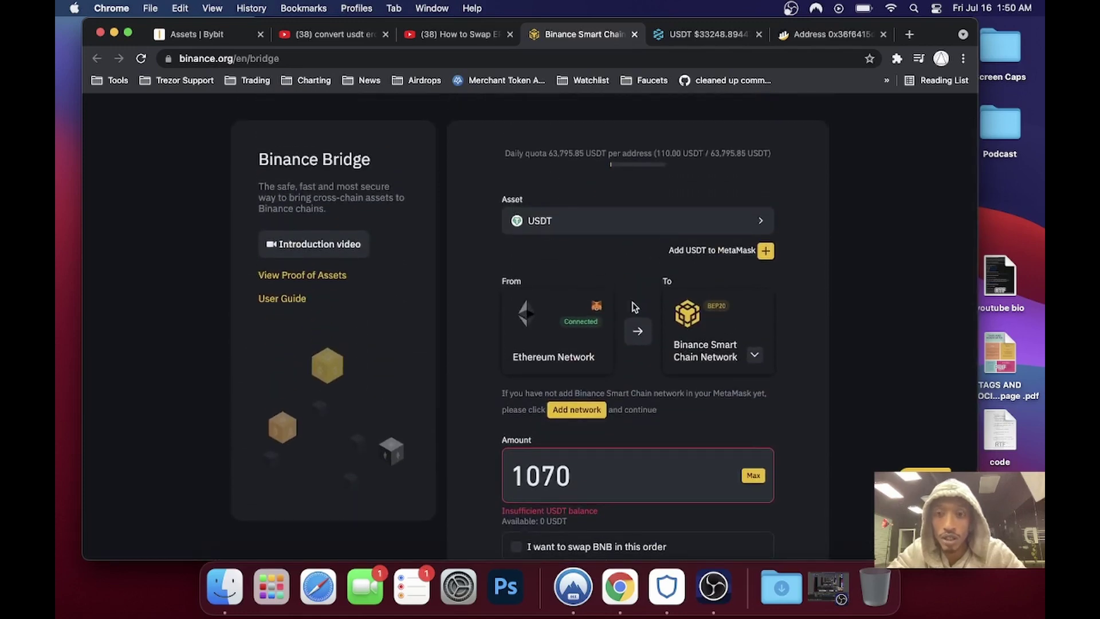
- Reverse the bridge direction to Binance Smart Chain → Ethereum
{"action": "left_click", "coordinate": [631, 338]}
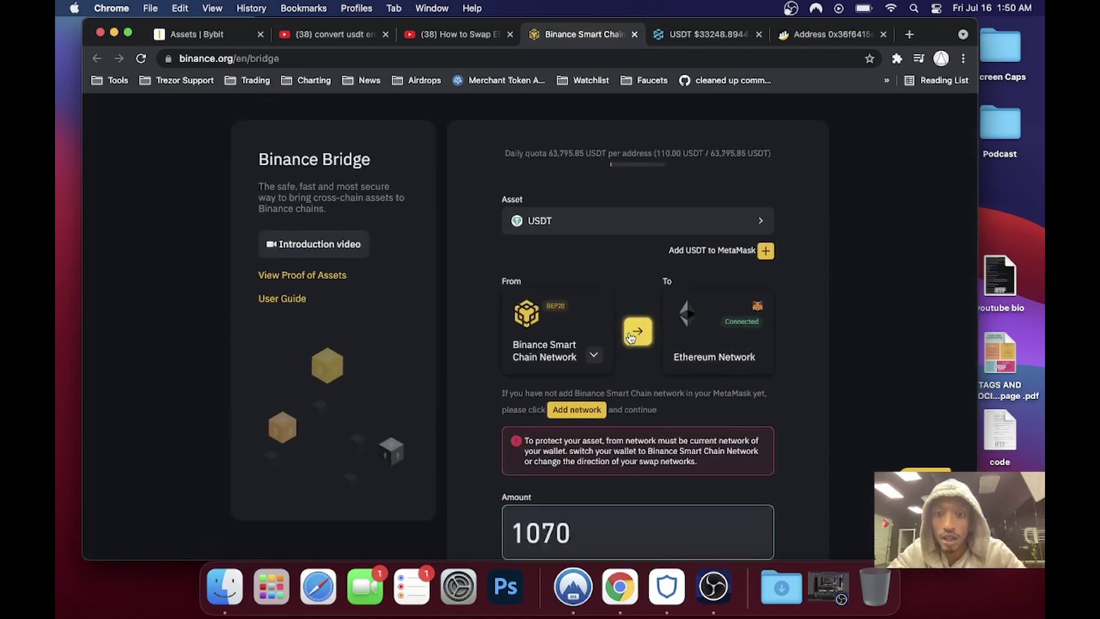
{"action": "scroll", "coordinate": [625, 286], "scroll_direction": "down", "scroll_amount": 2}
{"action": "scroll", "coordinate": [625, 287], "scroll_direction": "down", "scroll_amount": 2}
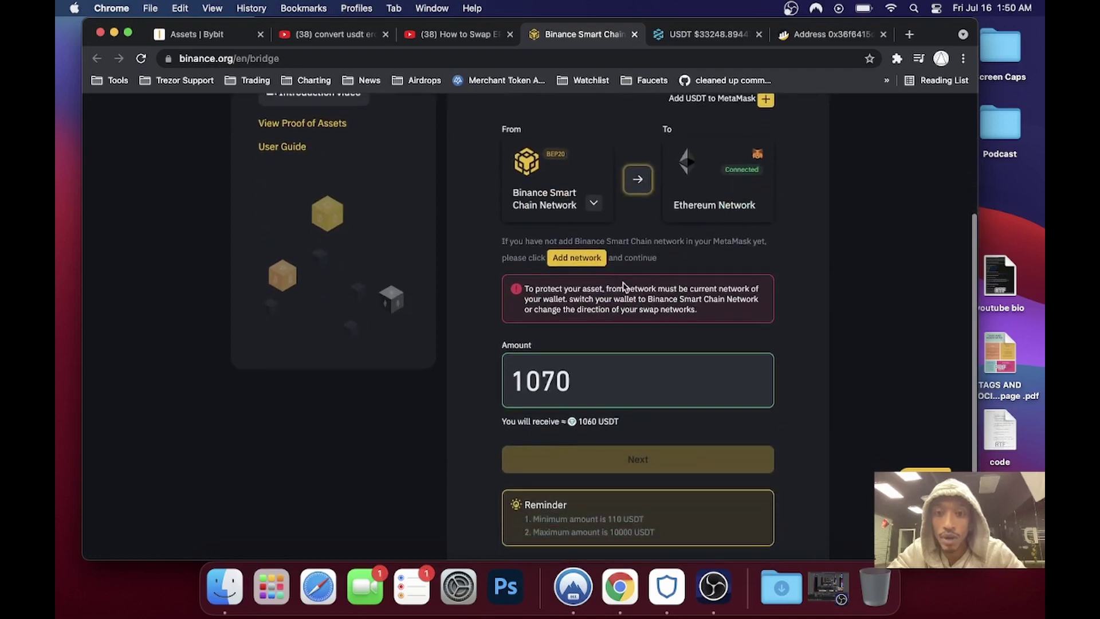
{"action": "scroll", "coordinate": [772, 335], "scroll_direction": "up", "scroll_amount": 6}
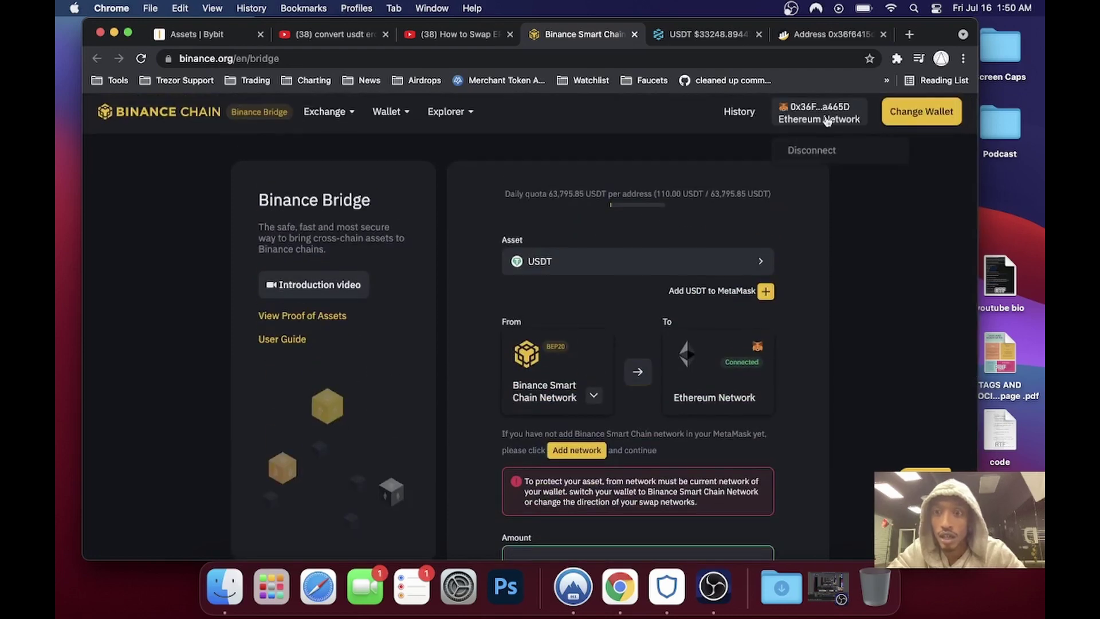
- Check MetaMask's Assets list shows 1070 USDT and 0 BNB, then close the wallet
{"action": "left_click", "coordinate": [897, 59]}
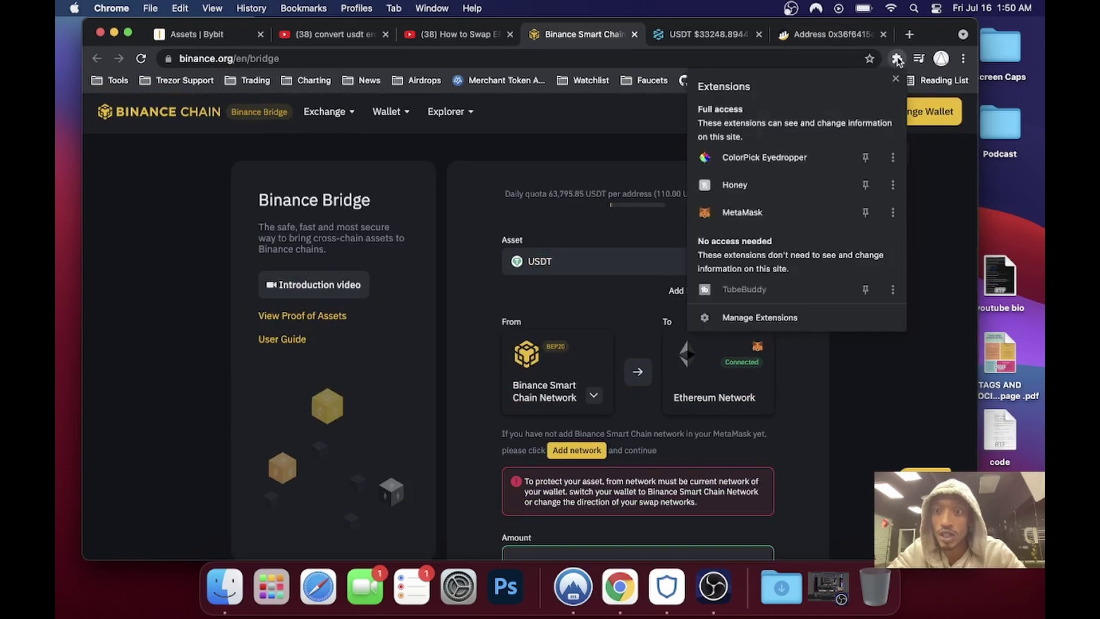
{"action": "left_click", "coordinate": [759, 221]}
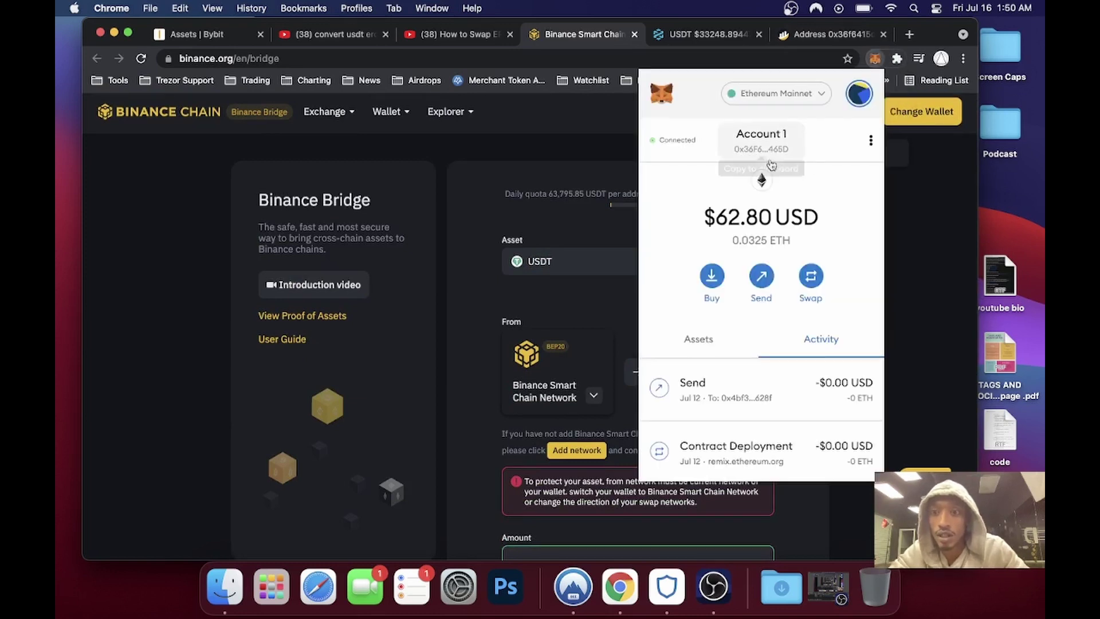
{"action": "left_click", "coordinate": [786, 94]}
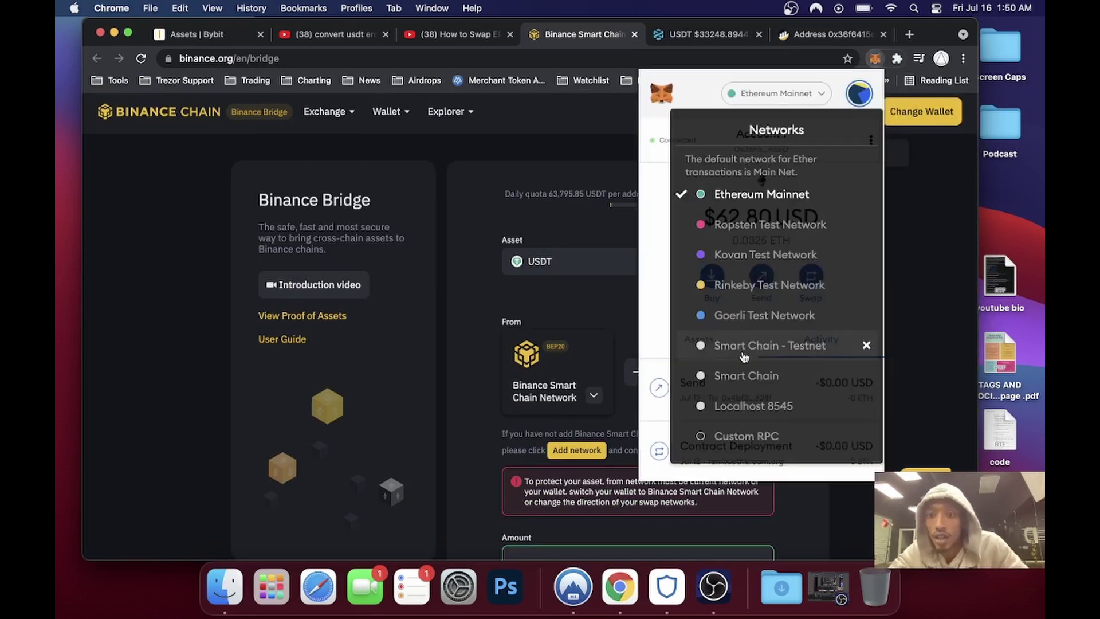
{"action": "left_click", "coordinate": [743, 383]}
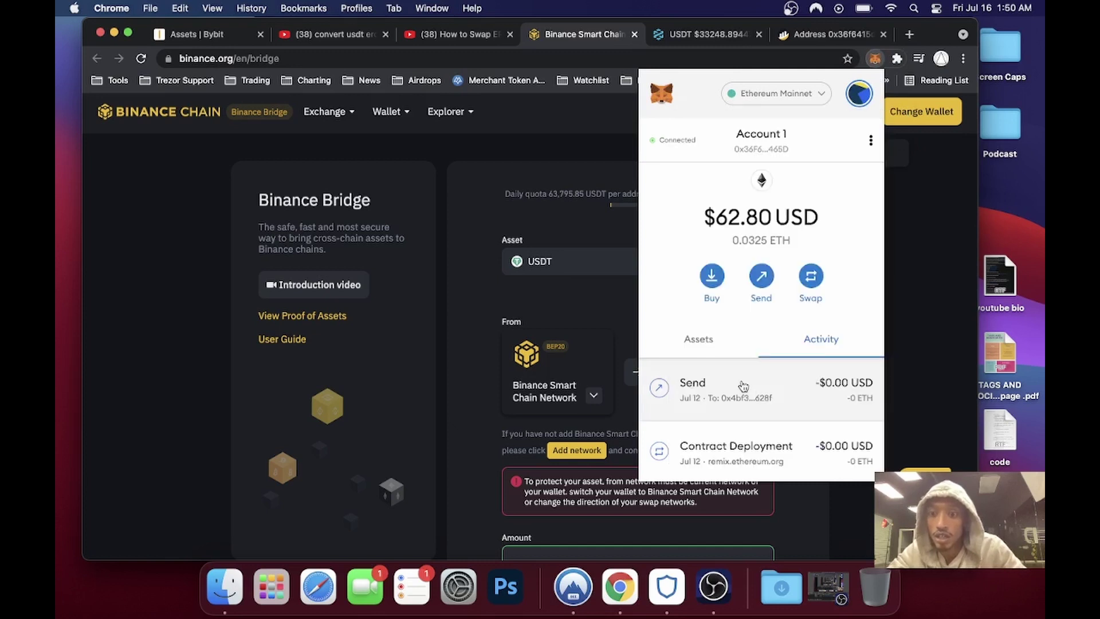
{"action": "left_click", "coordinate": [711, 330]}
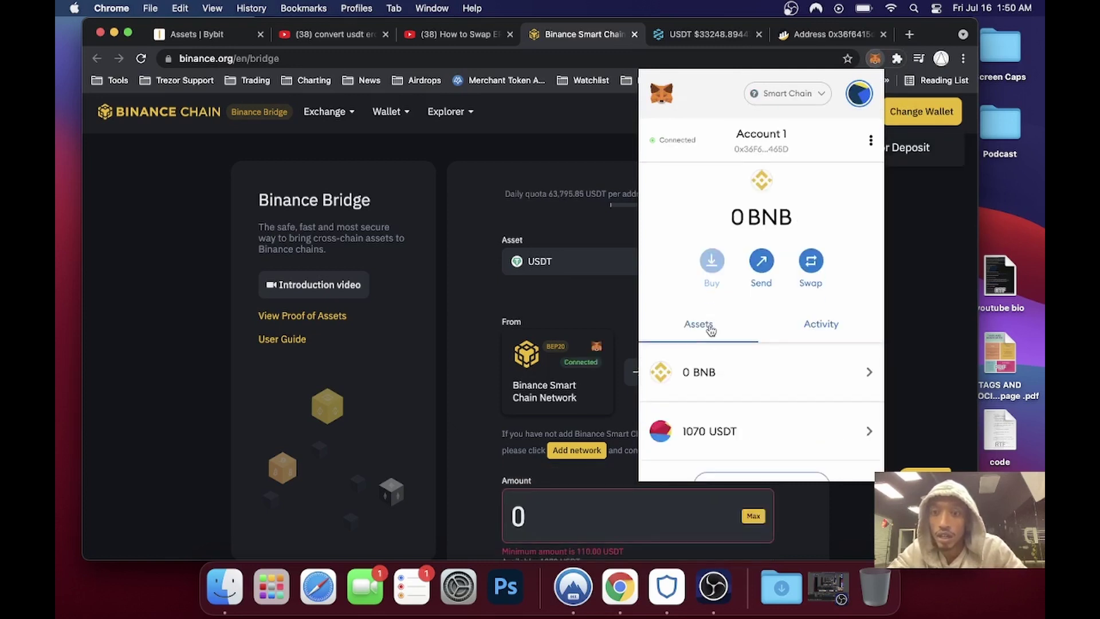
{"action": "scroll", "coordinate": [739, 381], "scroll_direction": "down", "scroll_amount": 2}
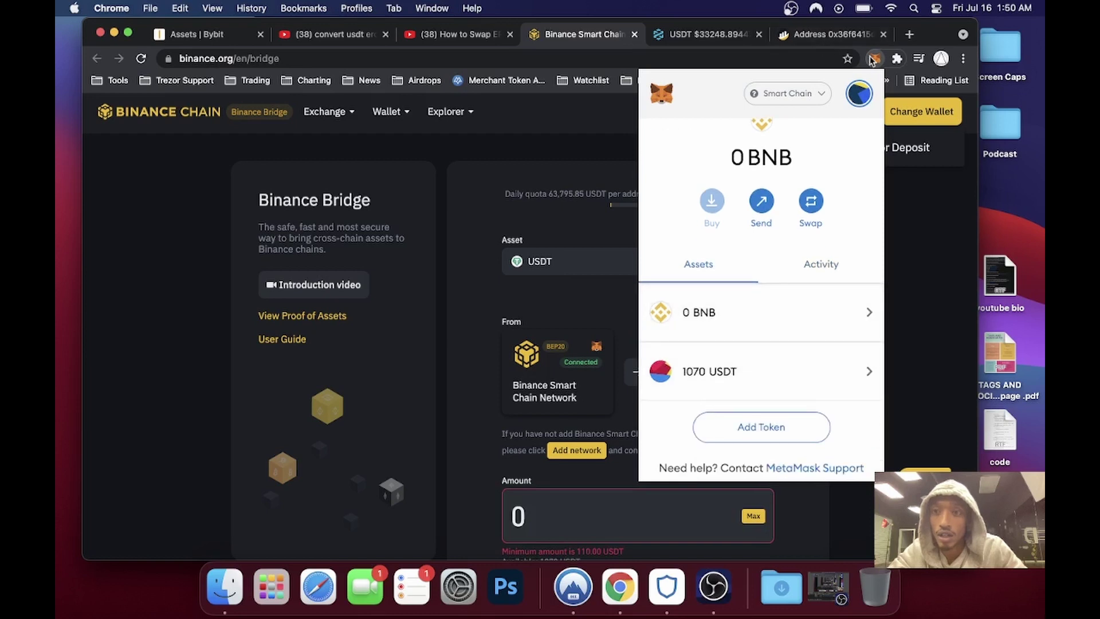
{"action": "left_click", "coordinate": [875, 58]}
{"action": "scroll", "coordinate": [759, 314], "scroll_direction": "down", "scroll_amount": 3}
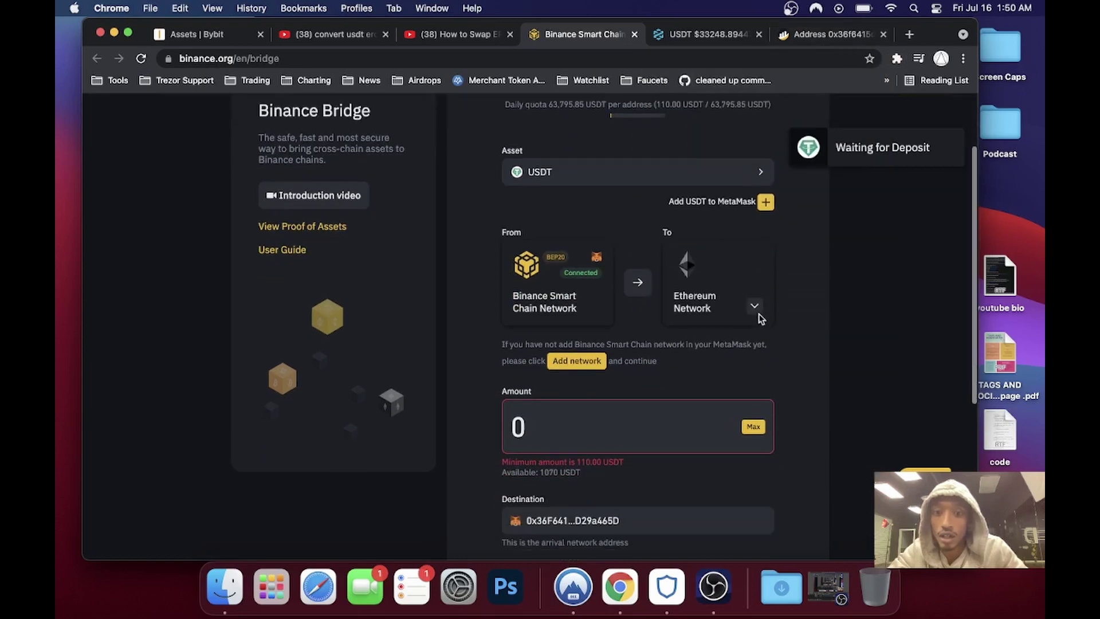
- Use Max to fill 1070 USDT and open the confirmation: 10.00 USDT fee, ≈1,060.00 received
{"action": "left_click", "coordinate": [753, 423]}
{"action": "scroll", "coordinate": [790, 373], "scroll_direction": "down", "scroll_amount": 5}
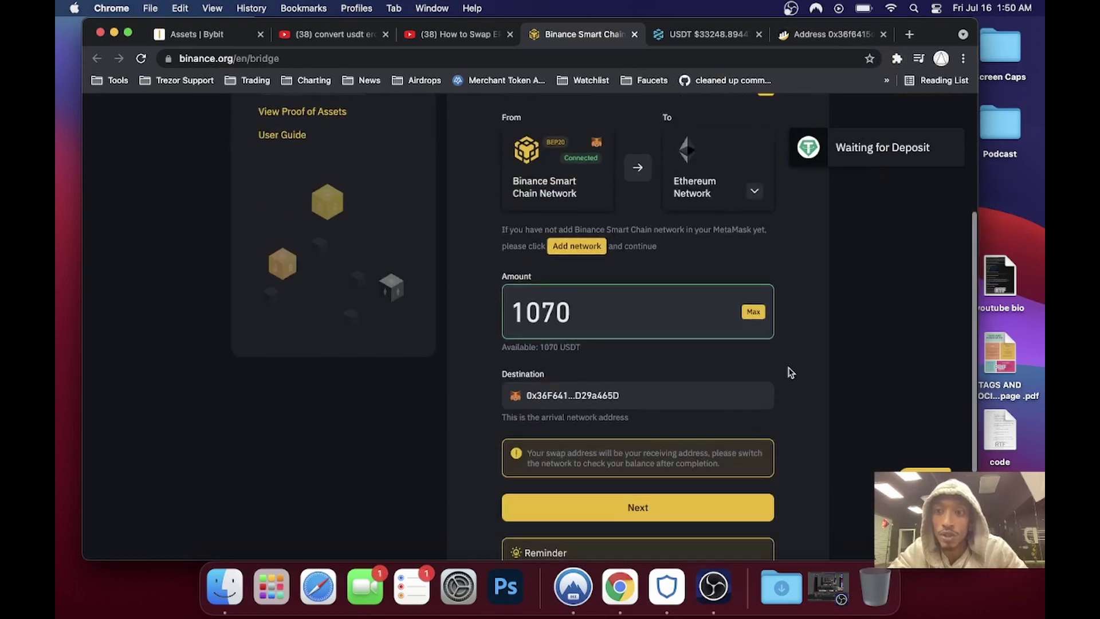
{"action": "scroll", "coordinate": [789, 372], "scroll_direction": "down", "scroll_amount": 2}
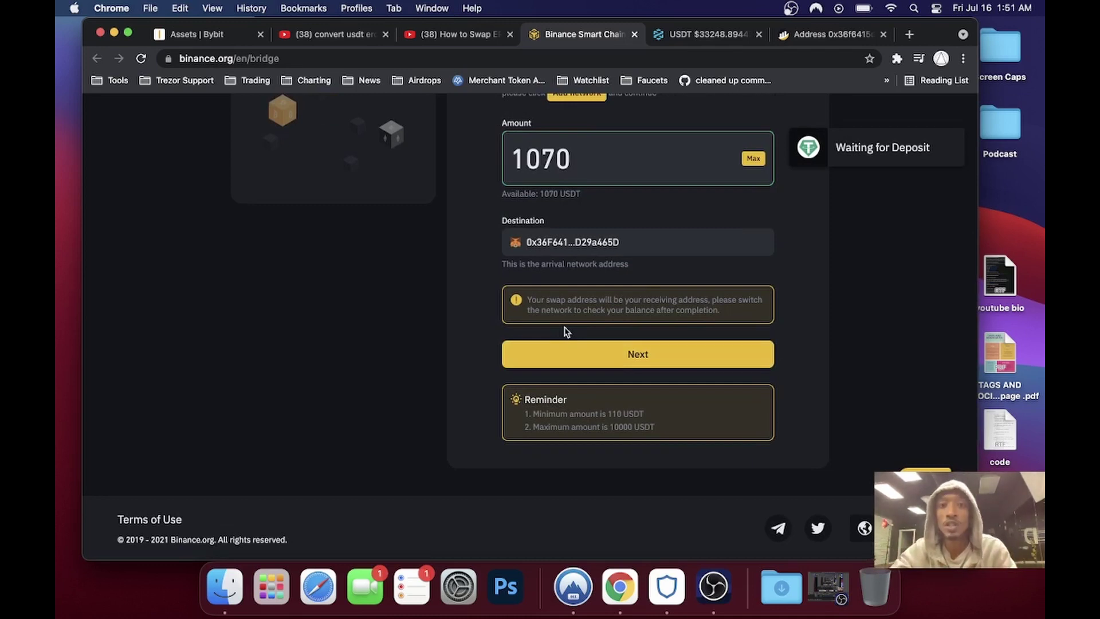
{"action": "scroll", "coordinate": [566, 331], "scroll_direction": "down", "scroll_amount": 1}
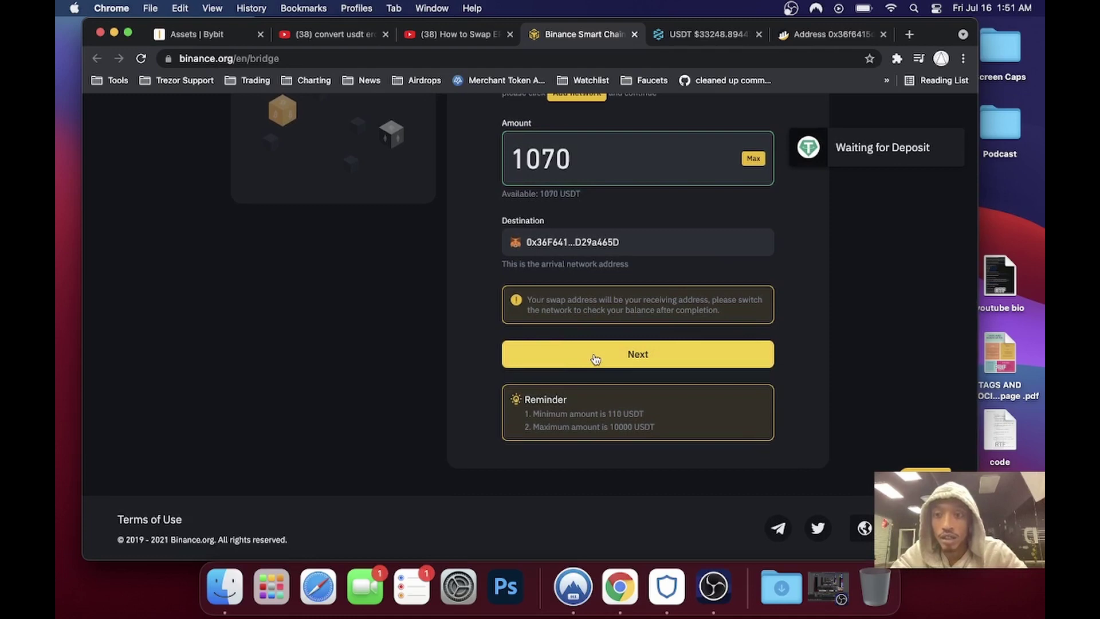
{"action": "scroll", "coordinate": [596, 359], "scroll_direction": "up", "scroll_amount": 6}
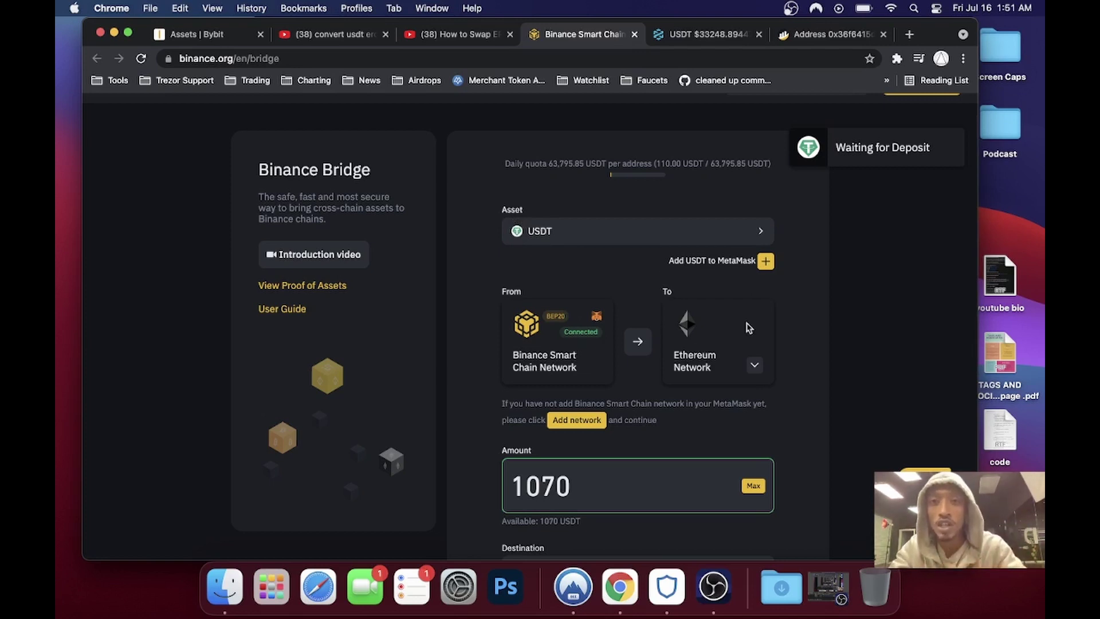
{"action": "scroll", "coordinate": [747, 325], "scroll_direction": "down", "scroll_amount": 5}
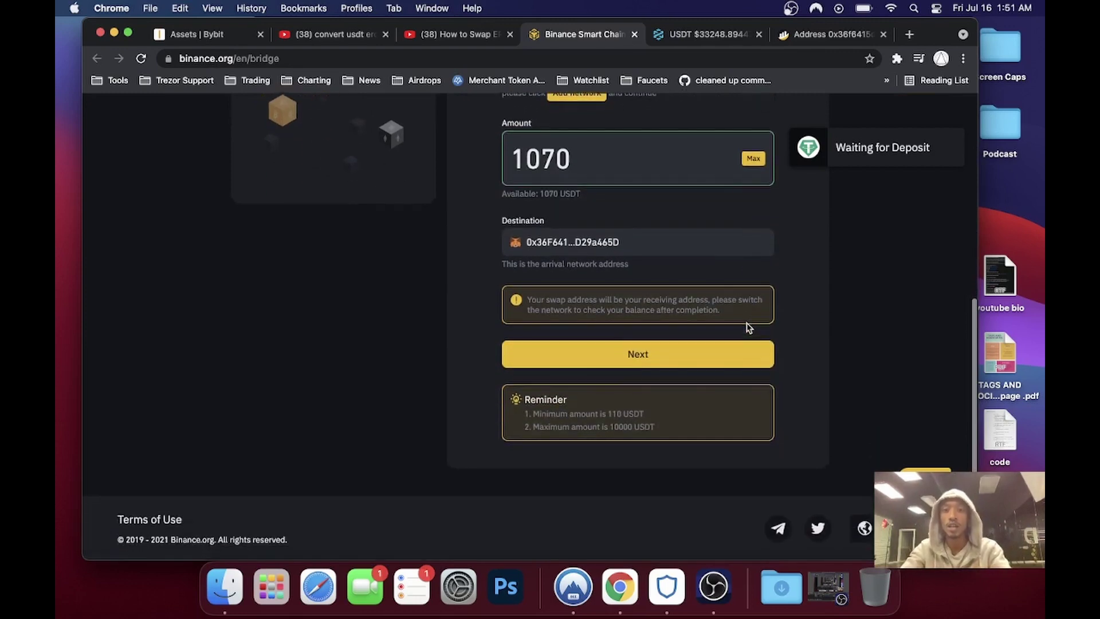
{"action": "left_click", "coordinate": [703, 358]}
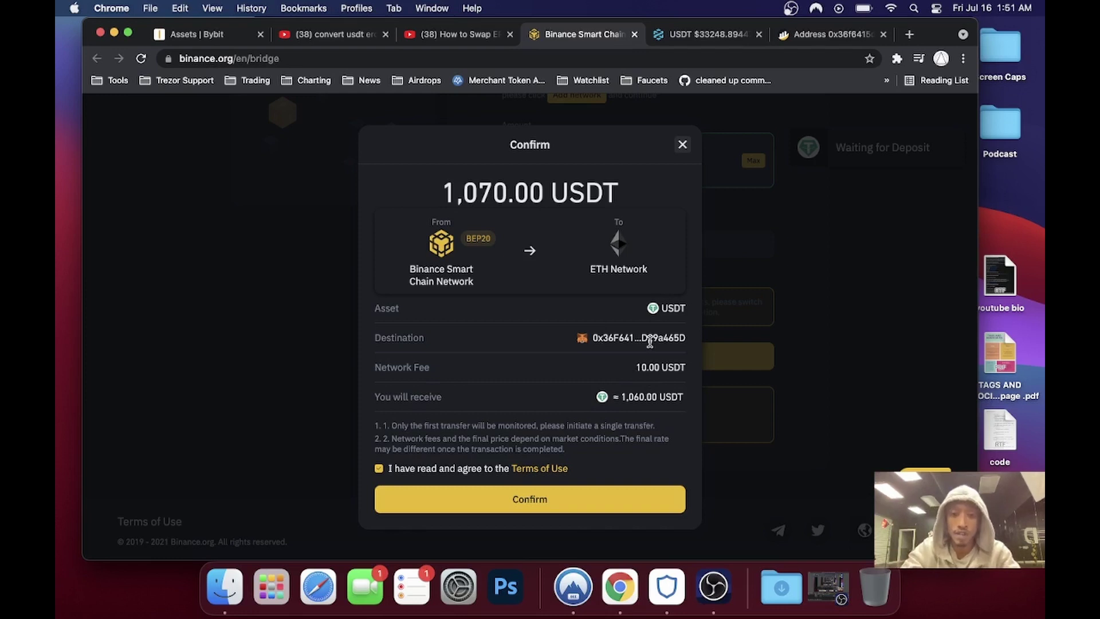
- Confirm the 1,070 USDT transfer and submit it to MetaMask, inspecting its hex data
{"action": "left_click", "coordinate": [469, 513]}
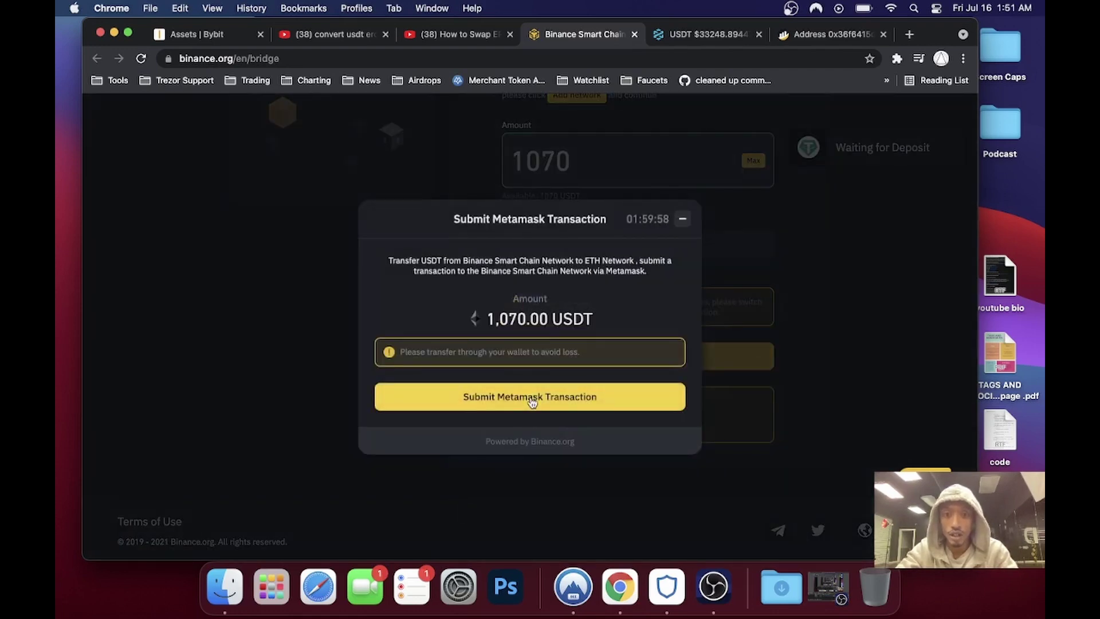
{"action": "left_click", "coordinate": [529, 398]}
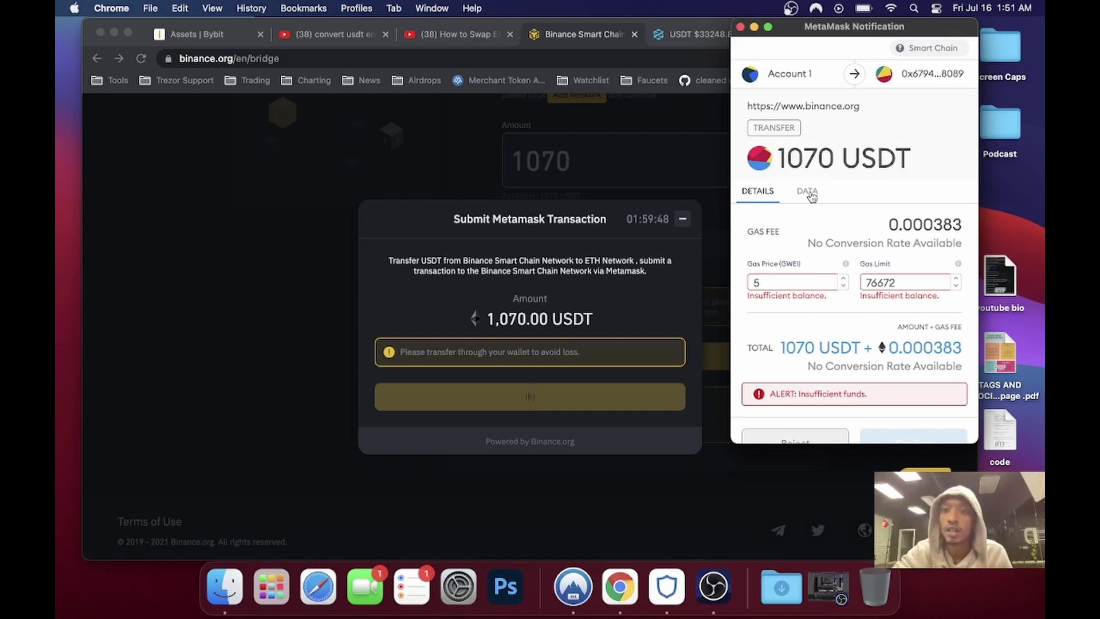
{"action": "left_click", "coordinate": [809, 192]}
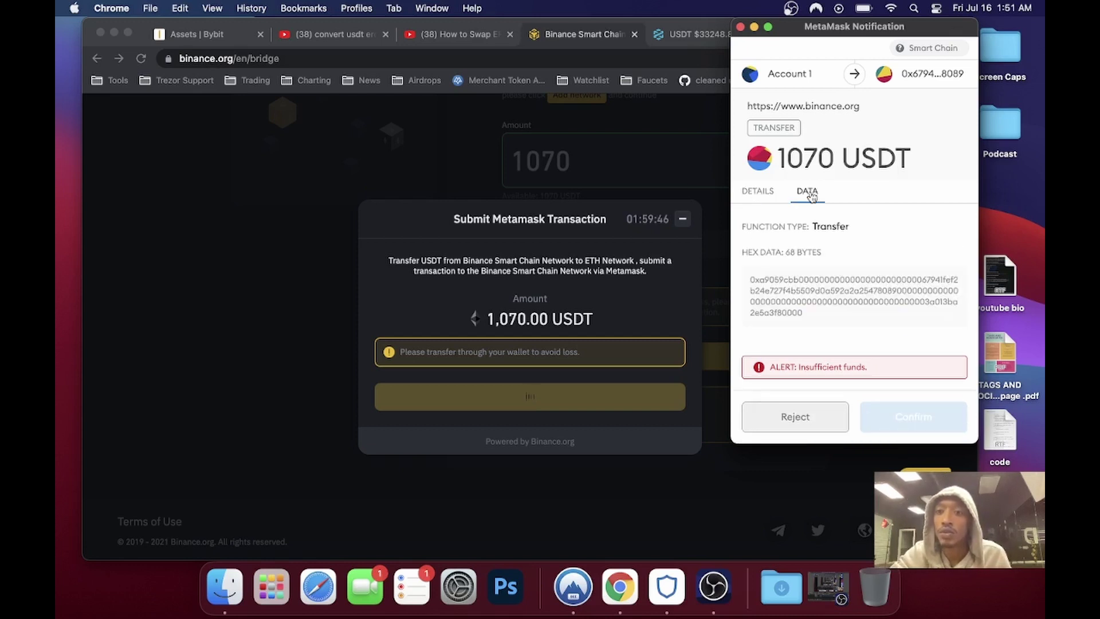
{"action": "left_click", "coordinate": [767, 190]}
{"action": "scroll", "coordinate": [841, 247], "scroll_direction": "down", "scroll_amount": 1}
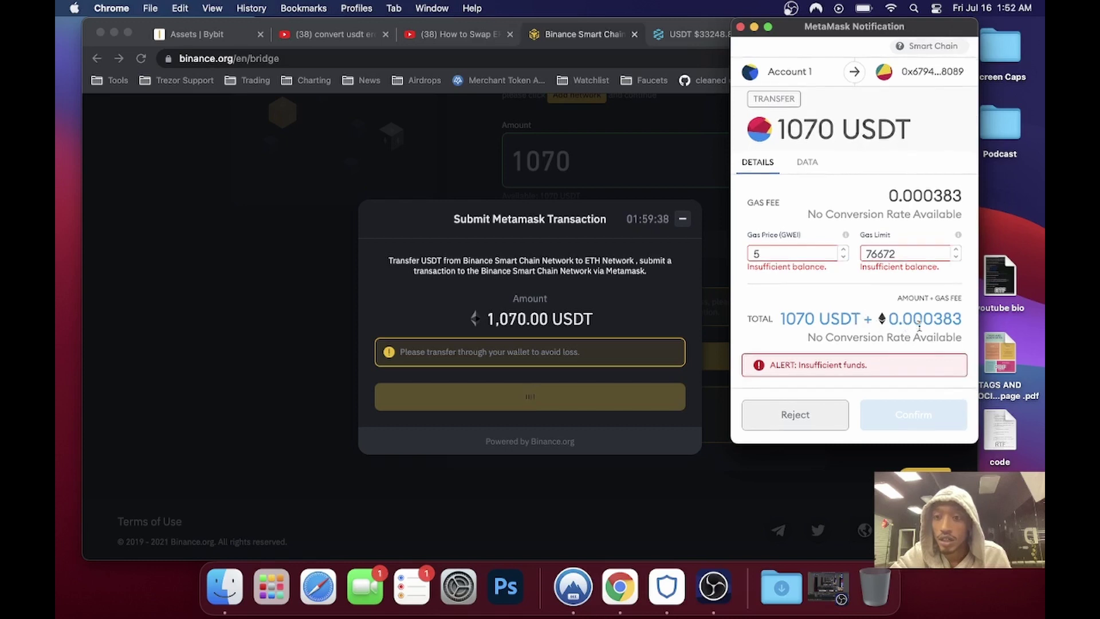
- Recheck the transaction data and try a gas price of 4 before keeping it at 5
{"action": "left_click", "coordinate": [800, 166]}
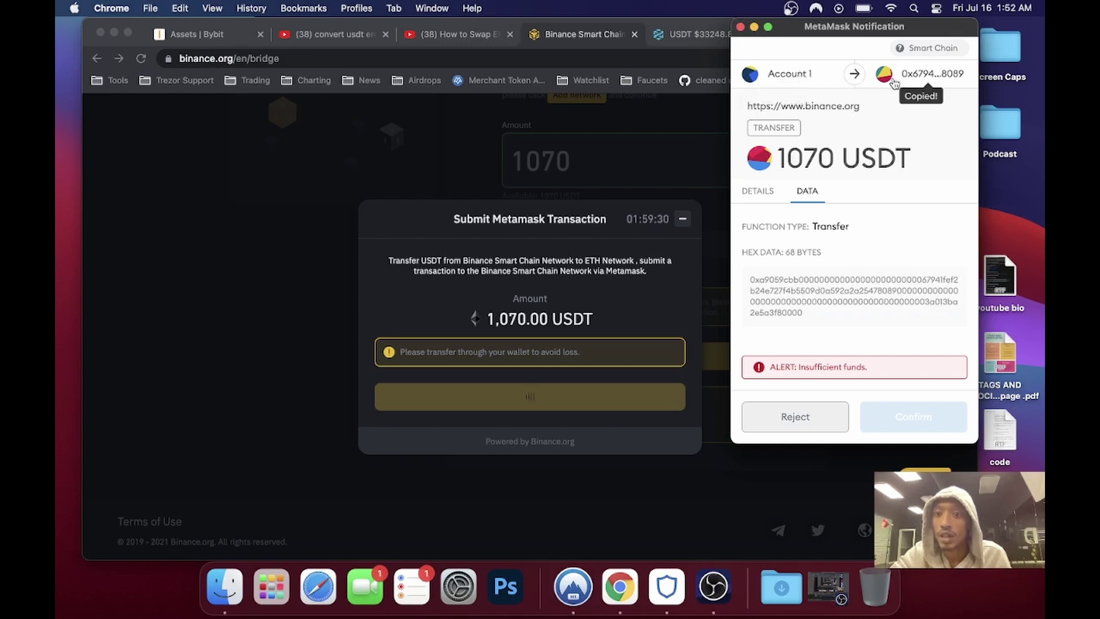
{"action": "left_click", "coordinate": [745, 191]}
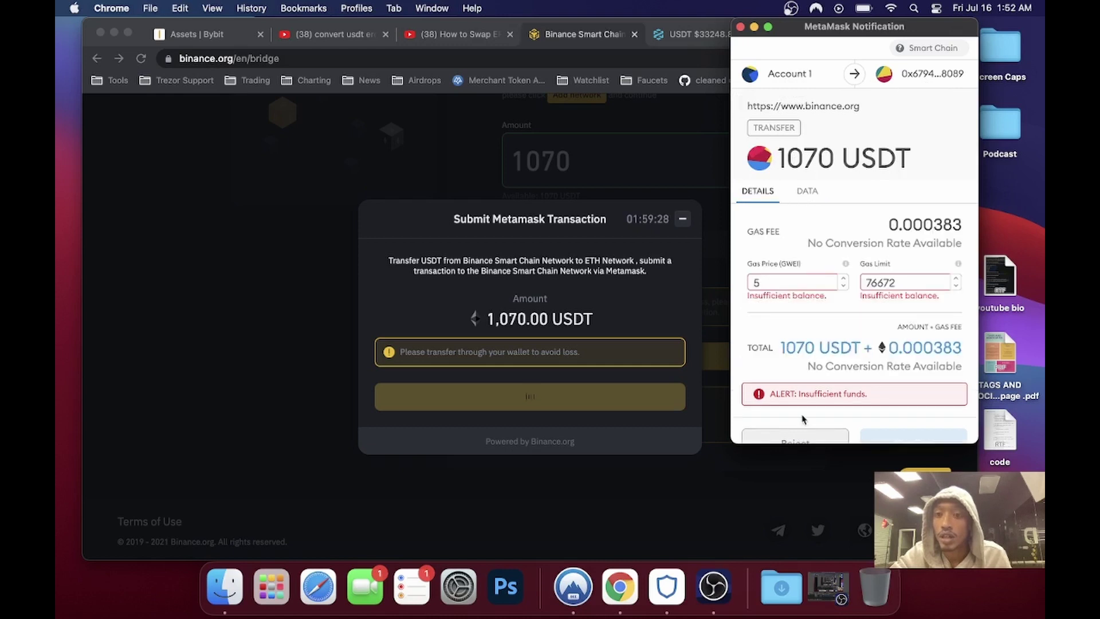
{"action": "left_click", "coordinate": [844, 286]}
{"action": "left_click", "coordinate": [844, 286]}
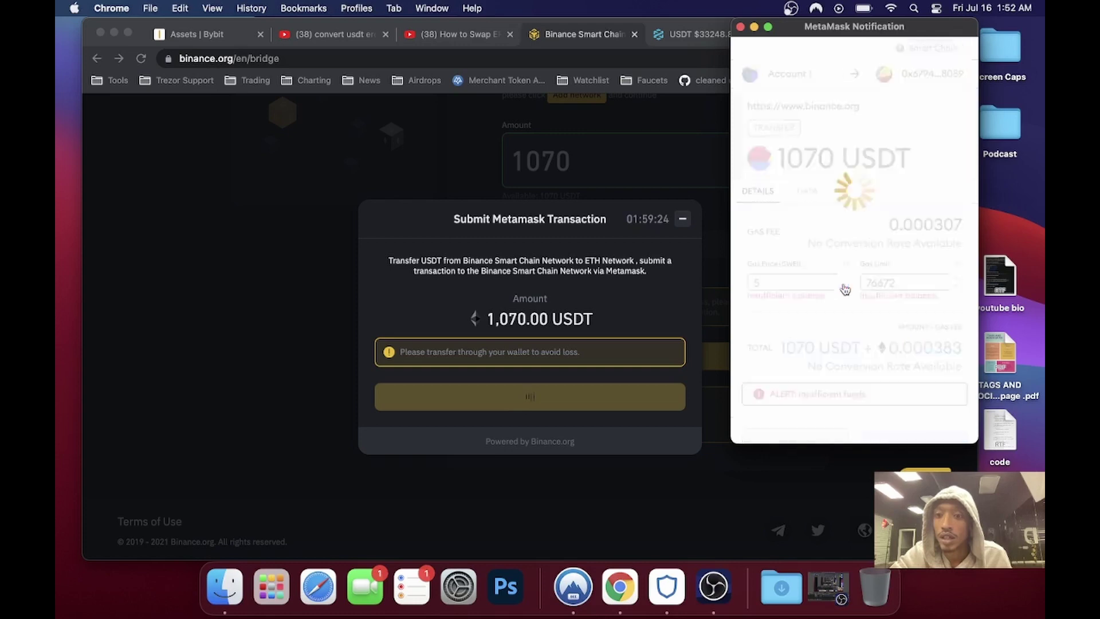
{"action": "left_click", "coordinate": [843, 286]}
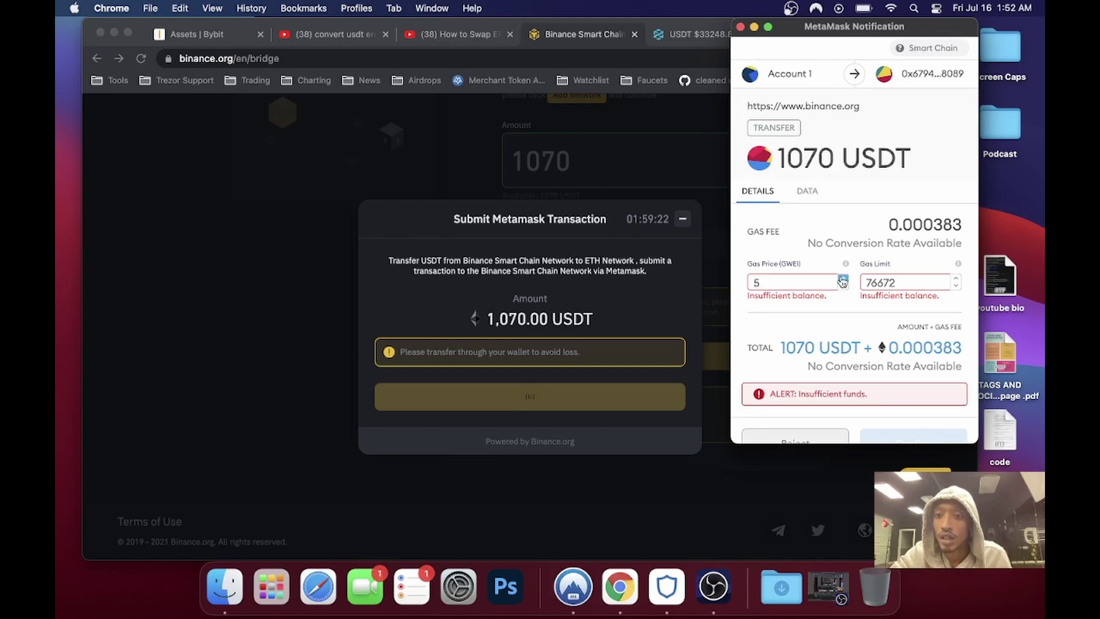
- Reject the MetaMask signing request and copy Account 1's address
{"action": "left_click", "coordinate": [802, 440]}
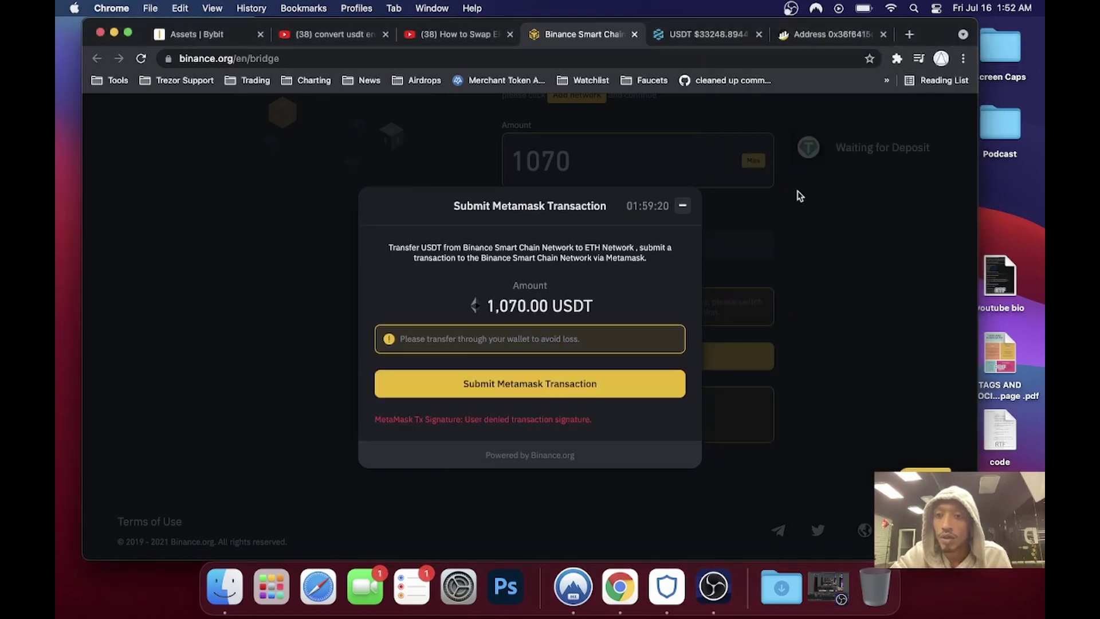
{"action": "left_click", "coordinate": [899, 58]}
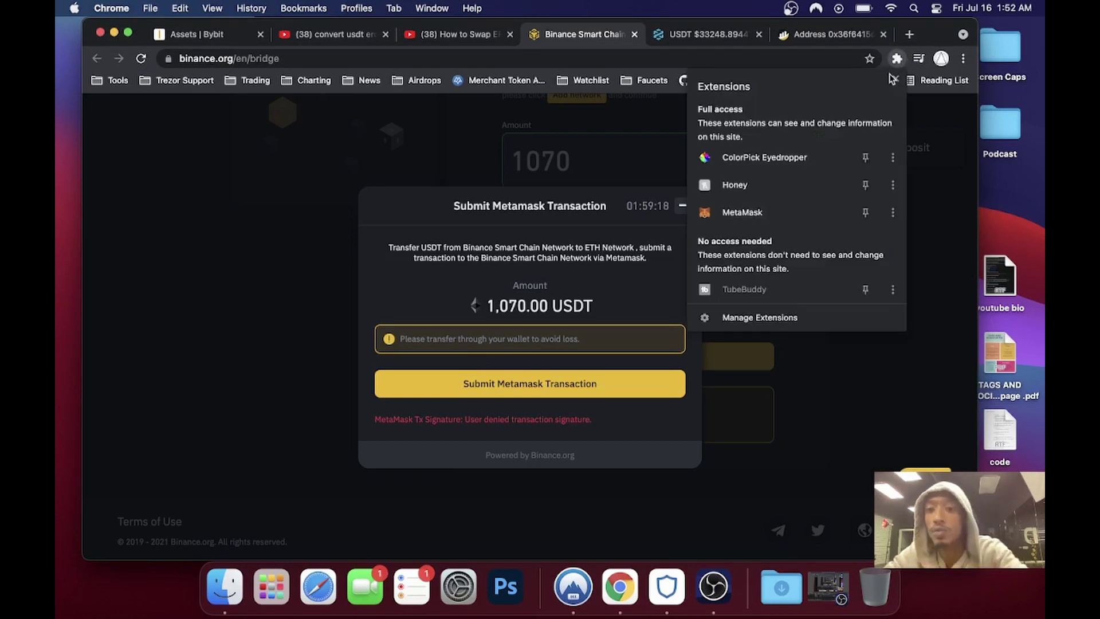
{"action": "left_click", "coordinate": [771, 222]}
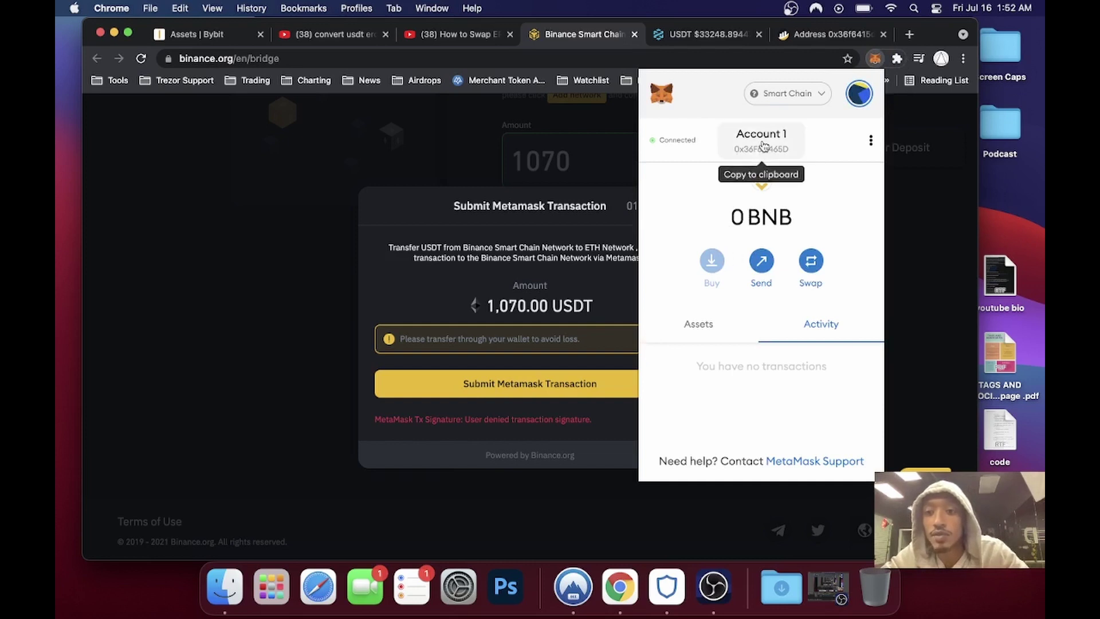
{"action": "left_click", "coordinate": [753, 131]}
- Check the network list, copy the address again, and switch to Trust Wallet
{"action": "left_click", "coordinate": [788, 95]}
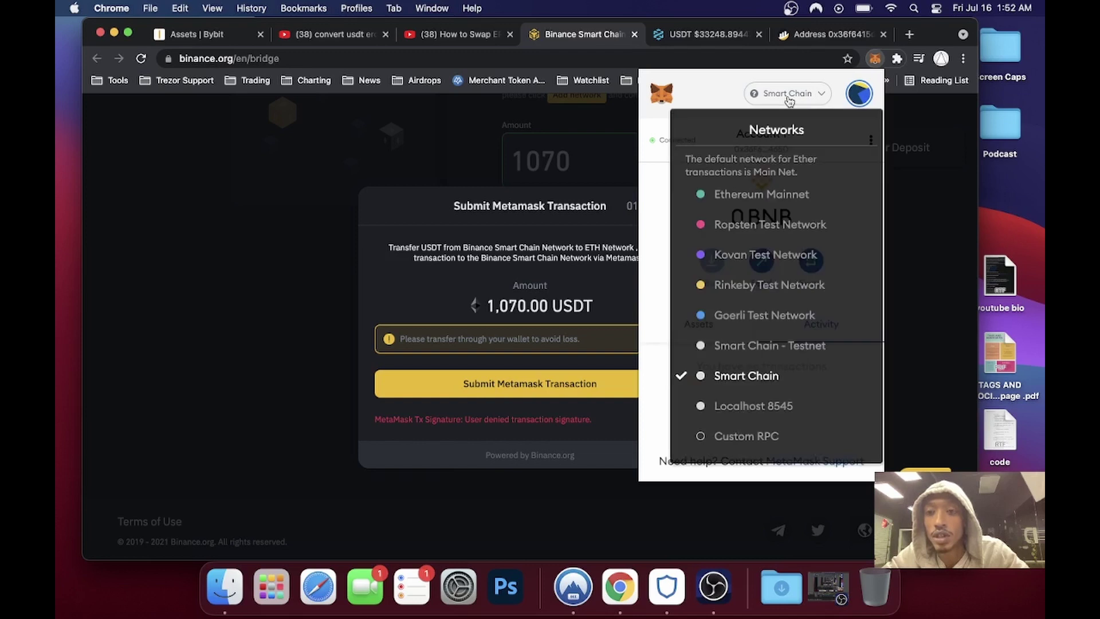
{"action": "left_click", "coordinate": [789, 98]}
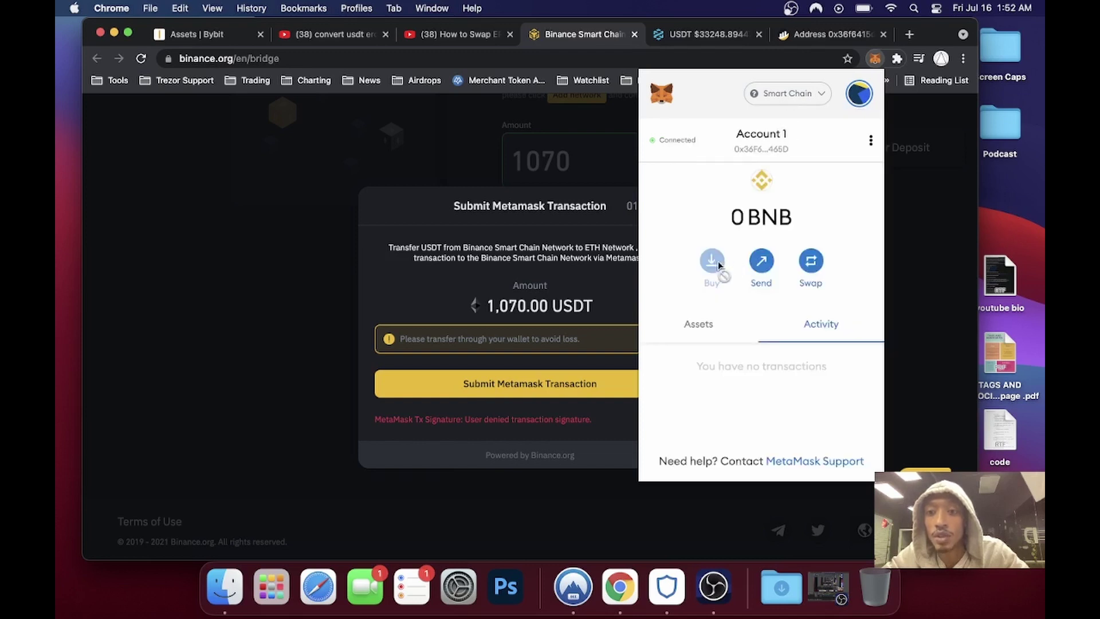
{"action": "left_click", "coordinate": [761, 137]}
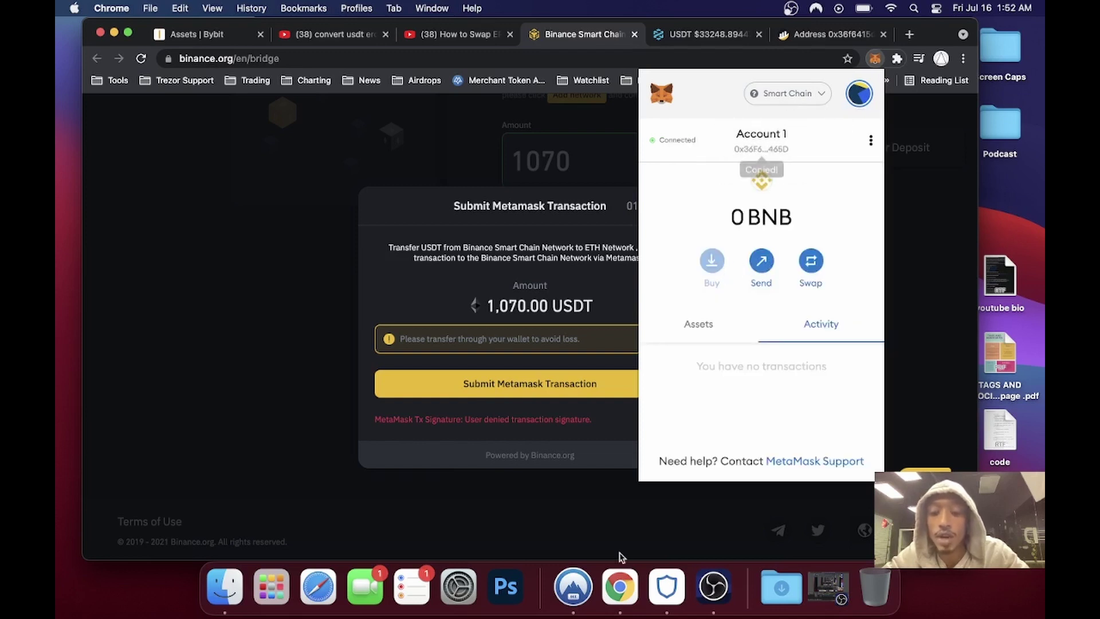
{"action": "left_click", "coordinate": [667, 586]}
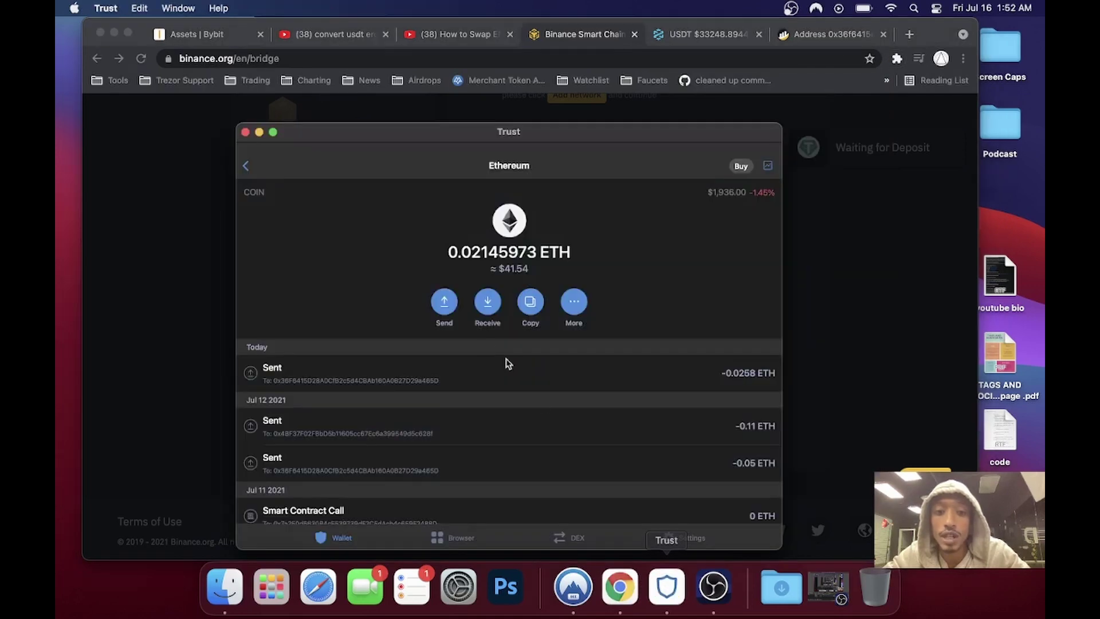
- Go back to Tokens, pick Smart Chain (0.6730969 BNB) and start a BNB send to a recipient
{"action": "scroll", "coordinate": [485, 344], "scroll_direction": "down", "scroll_amount": 5}
{"action": "scroll", "coordinate": [485, 344], "scroll_direction": "down", "scroll_amount": 10}
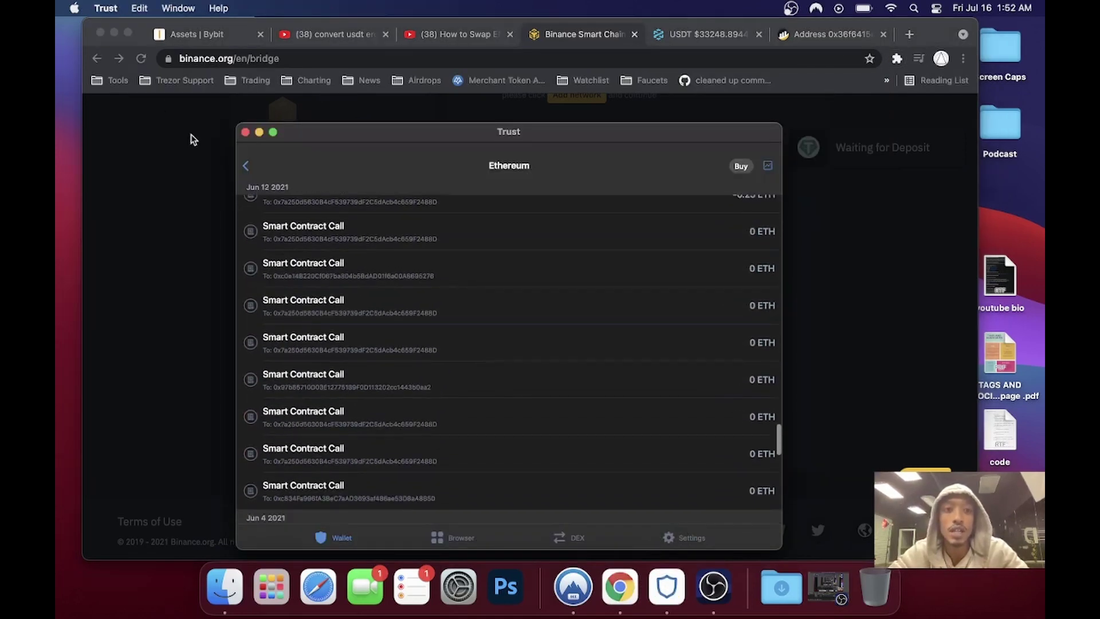
{"action": "left_click", "coordinate": [246, 166]}
{"action": "scroll", "coordinate": [356, 281], "scroll_direction": "up", "scroll_amount": 5}
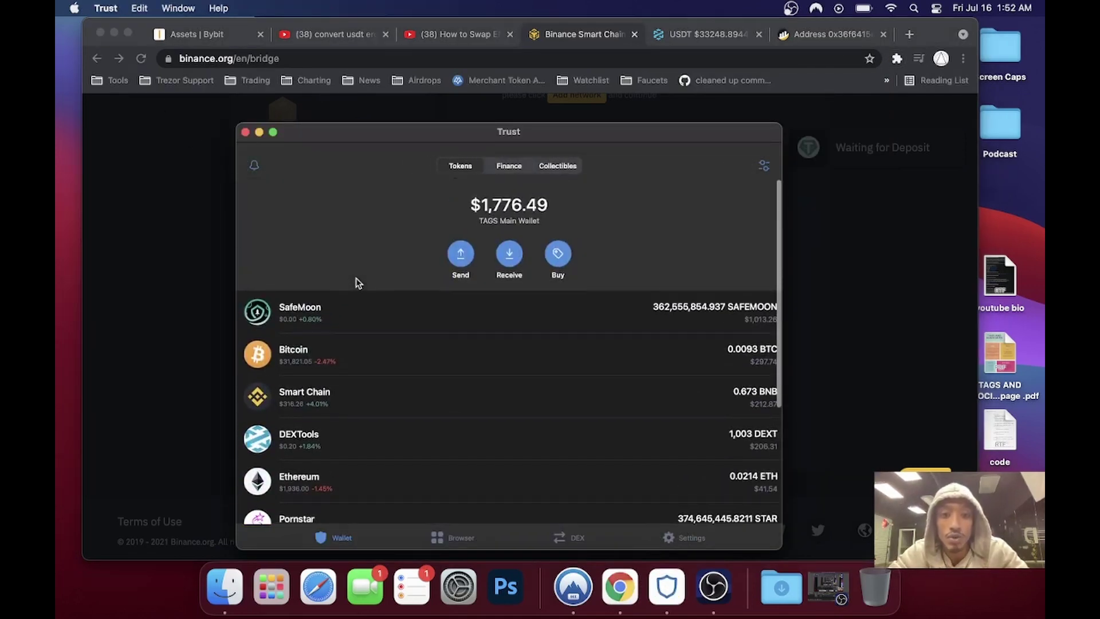
{"action": "scroll", "coordinate": [356, 286], "scroll_direction": "down", "scroll_amount": 1}
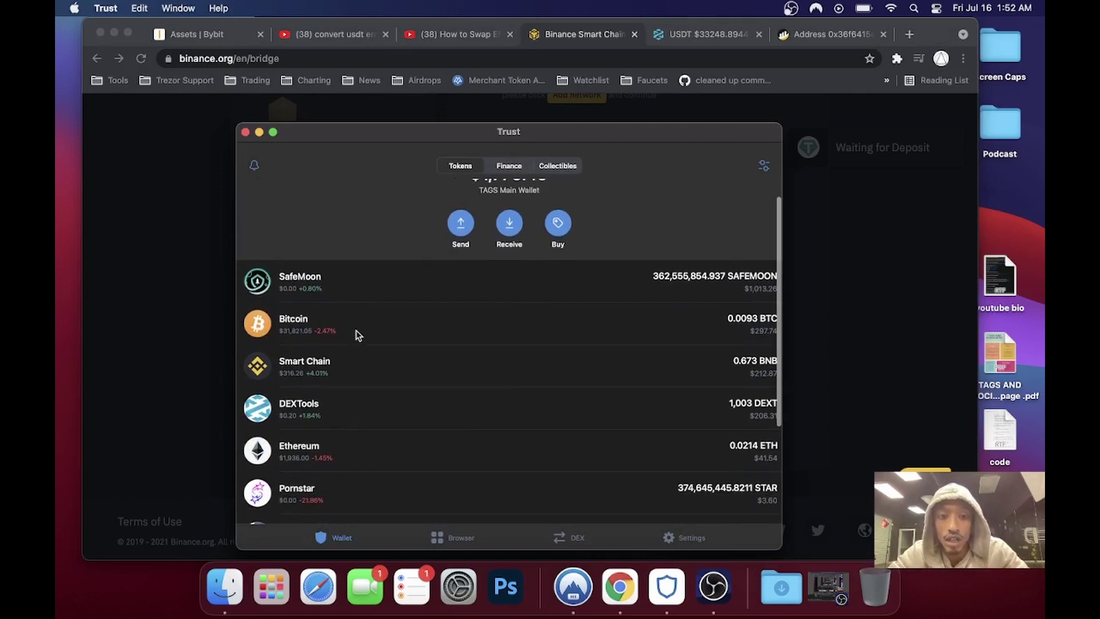
{"action": "left_click", "coordinate": [345, 370]}
{"action": "left_click", "coordinate": [442, 303]}
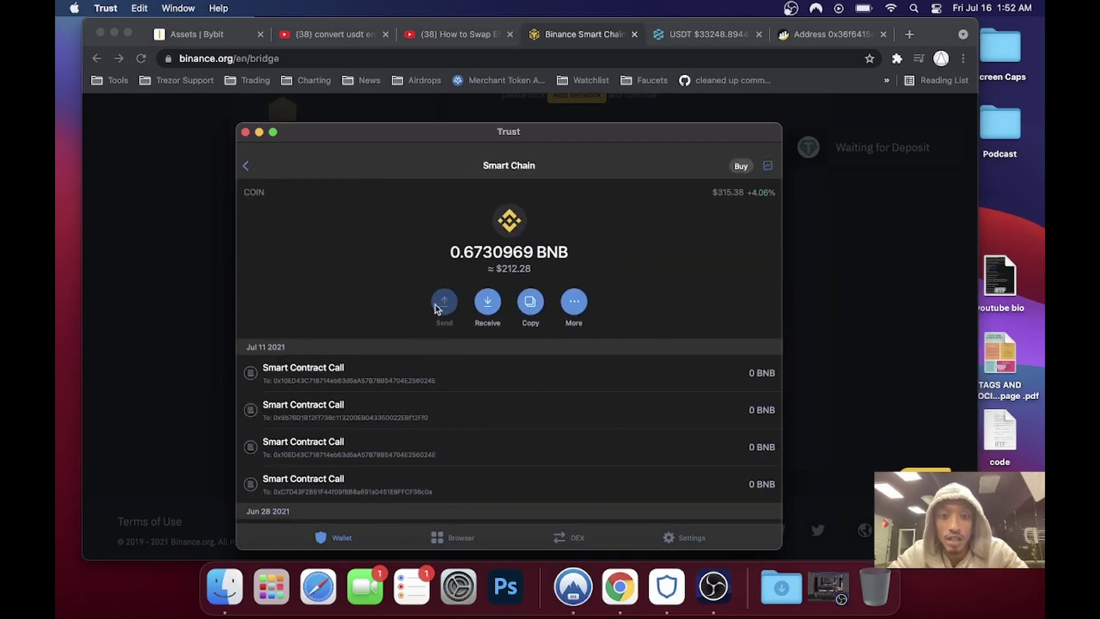
{"action": "left_click", "coordinate": [434, 204]}
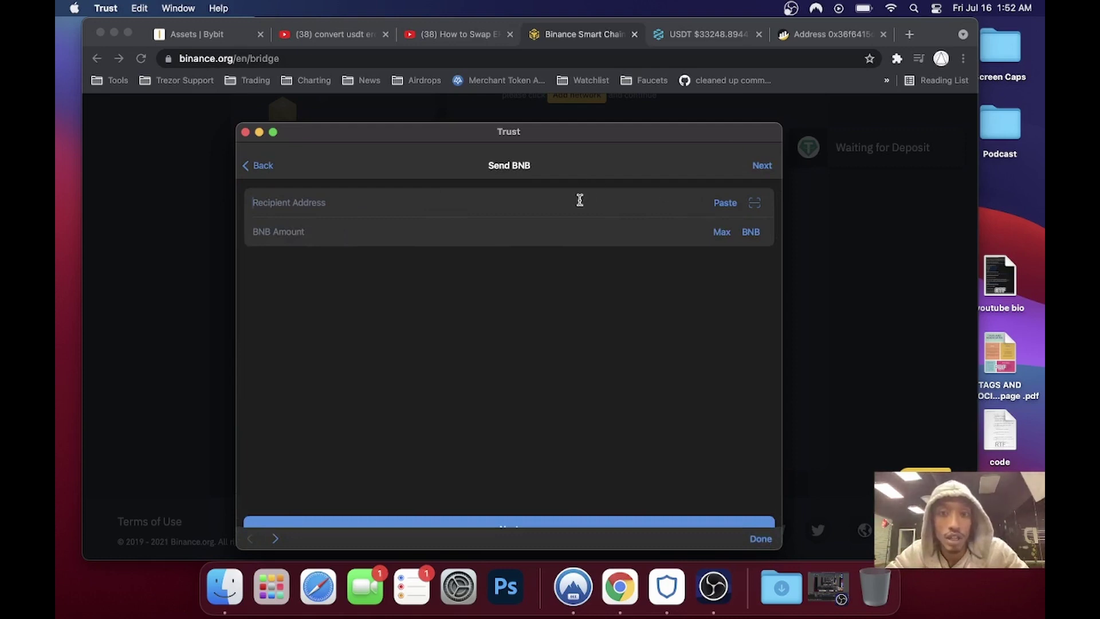
- Paste the copied address, enter $12 in USD and send 0.038 BNB, then refresh the history
{"action": "left_click", "coordinate": [725, 203]}
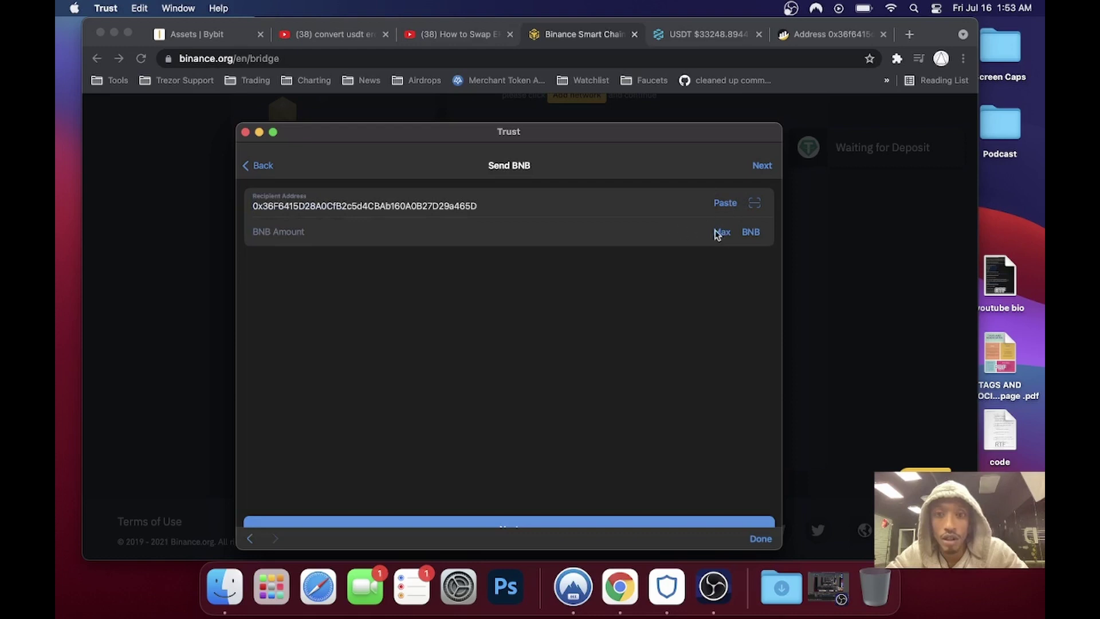
{"action": "left_click", "coordinate": [748, 233]}
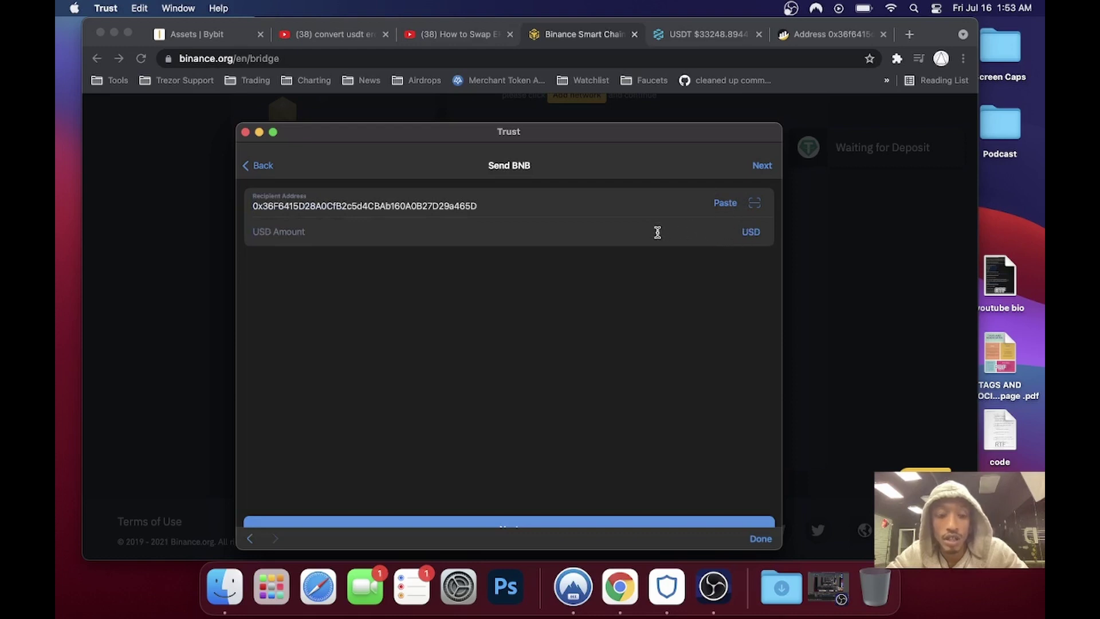
{"action": "left_click", "coordinate": [658, 233]}
{"action": "type", "text": "12"}
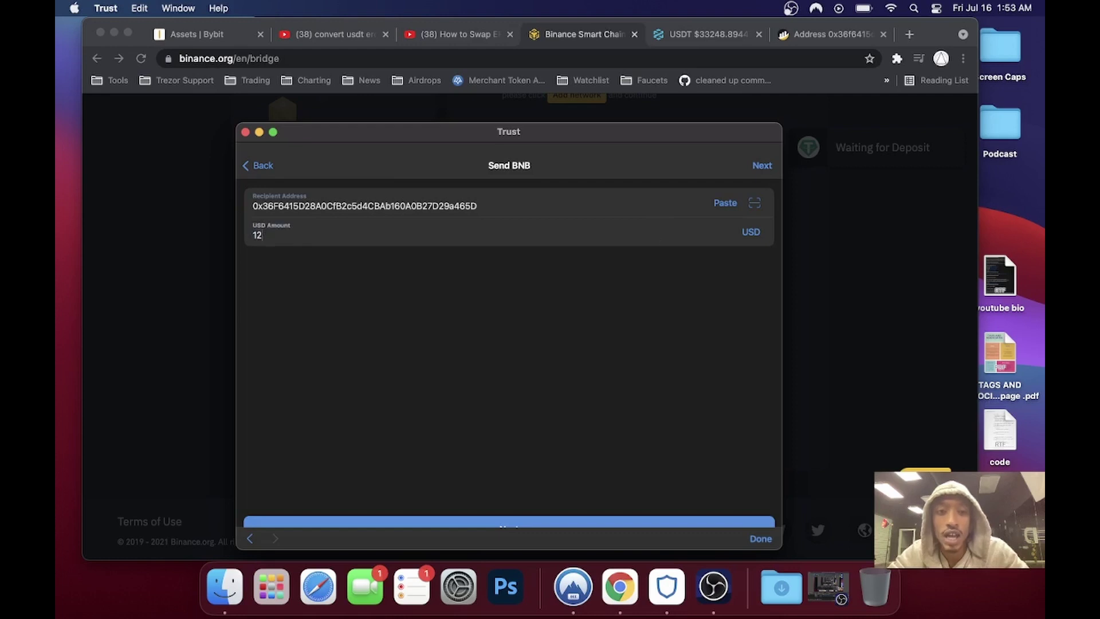
{"action": "left_click", "coordinate": [611, 534]}
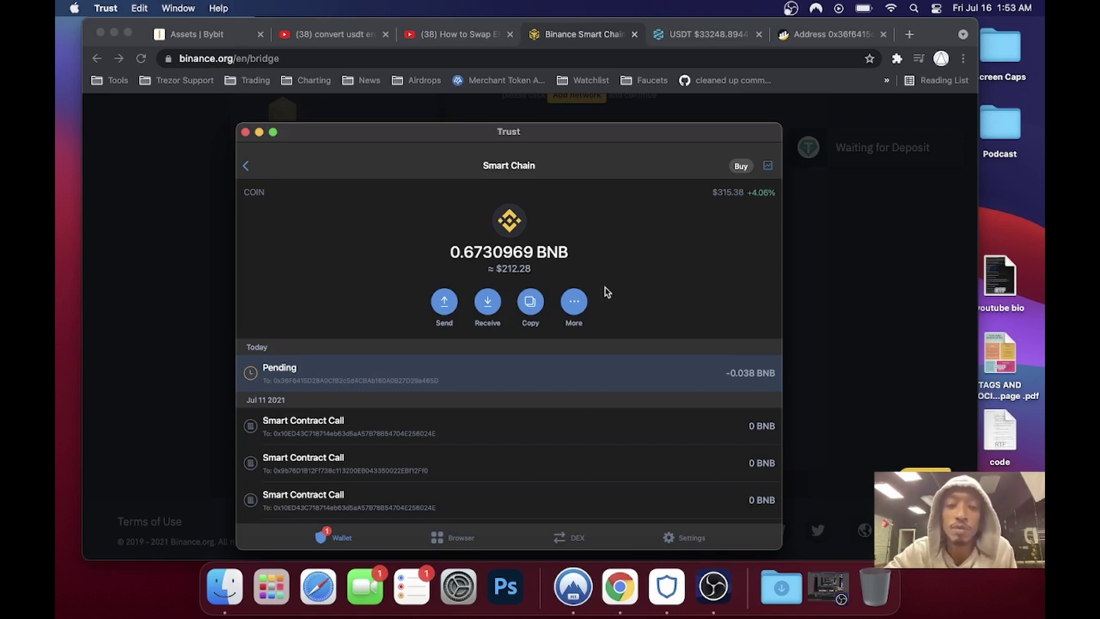
{"action": "scroll", "coordinate": [608, 294], "scroll_direction": "up", "scroll_amount": 3}
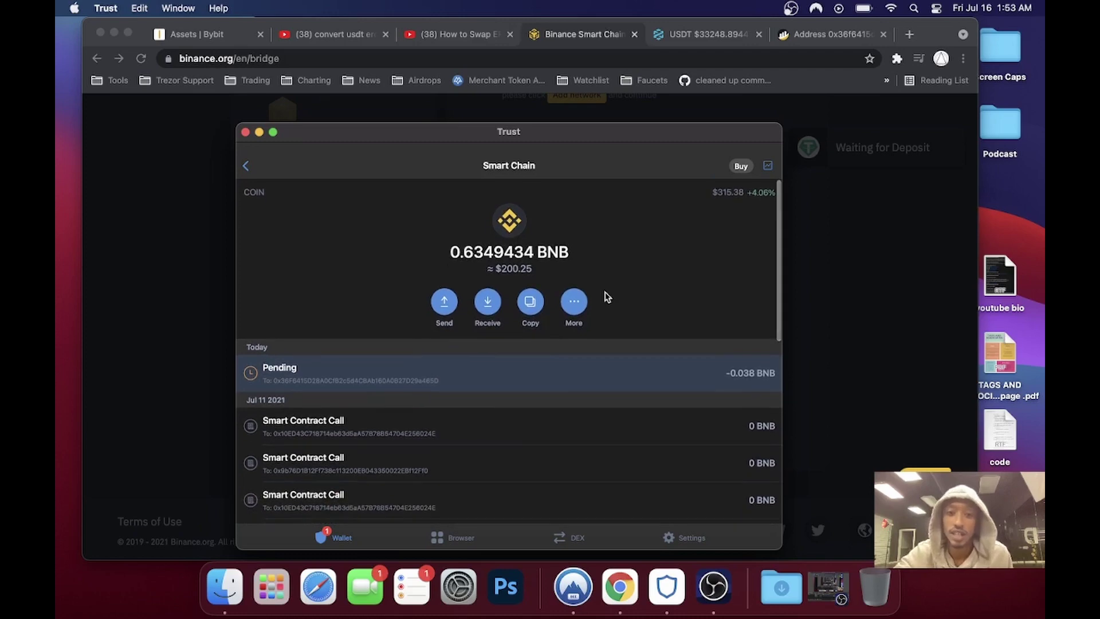
- Return to the Binance Bridge page and reopen the pending Waiting for Deposit USDT order
{"action": "left_click", "coordinate": [838, 40]}
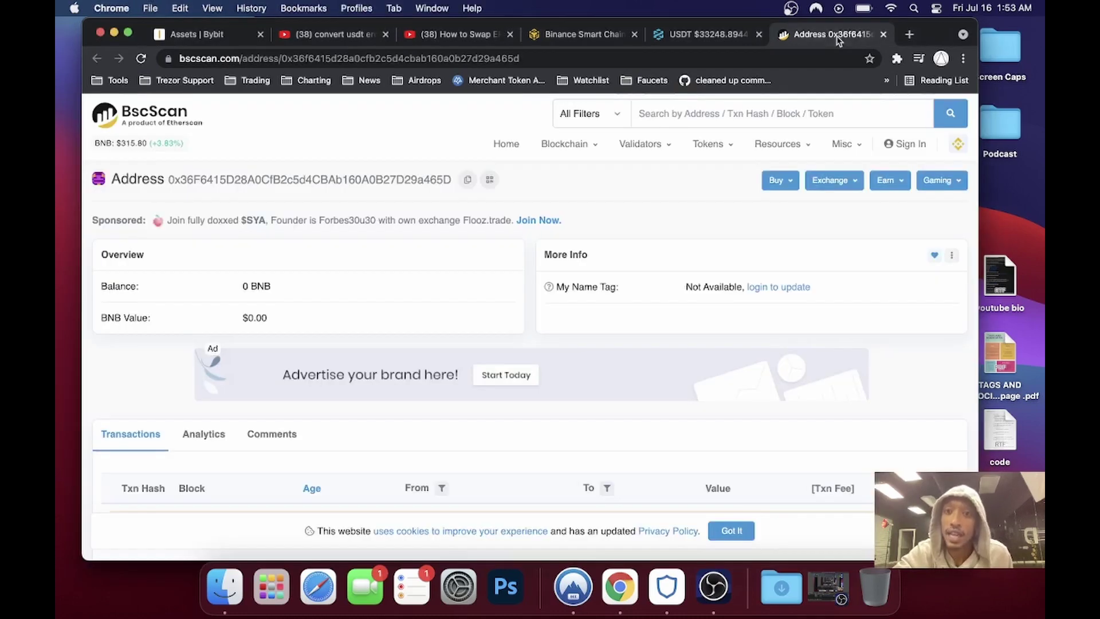
{"action": "left_click", "coordinate": [700, 35]}
{"action": "left_click", "coordinate": [597, 37]}
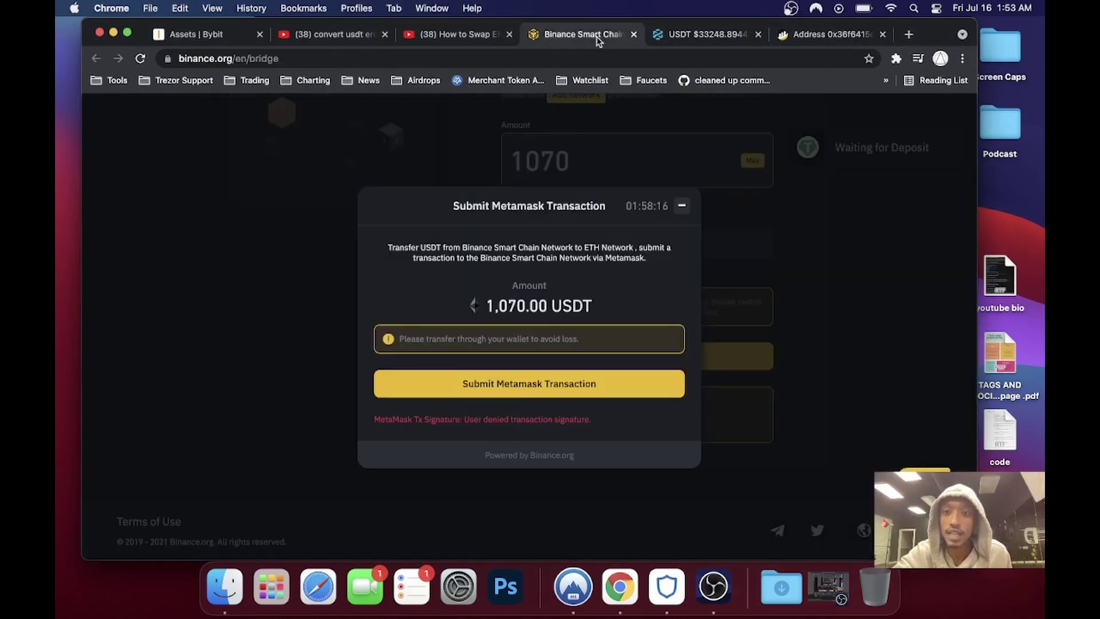
{"action": "left_click", "coordinate": [682, 206]}
{"action": "scroll", "coordinate": [671, 270], "scroll_direction": "up", "scroll_amount": 10}
{"action": "scroll", "coordinate": [671, 270], "scroll_direction": "down", "scroll_amount": 10}
{"action": "scroll", "coordinate": [670, 270], "scroll_direction": "up", "scroll_amount": 10}
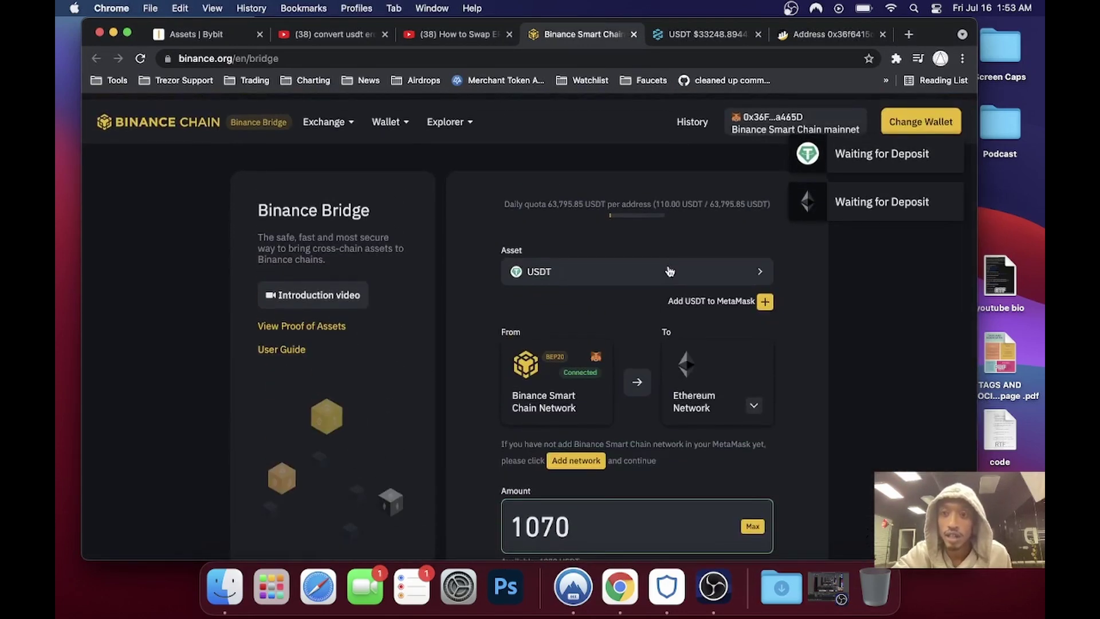
{"action": "left_click", "coordinate": [809, 197]}
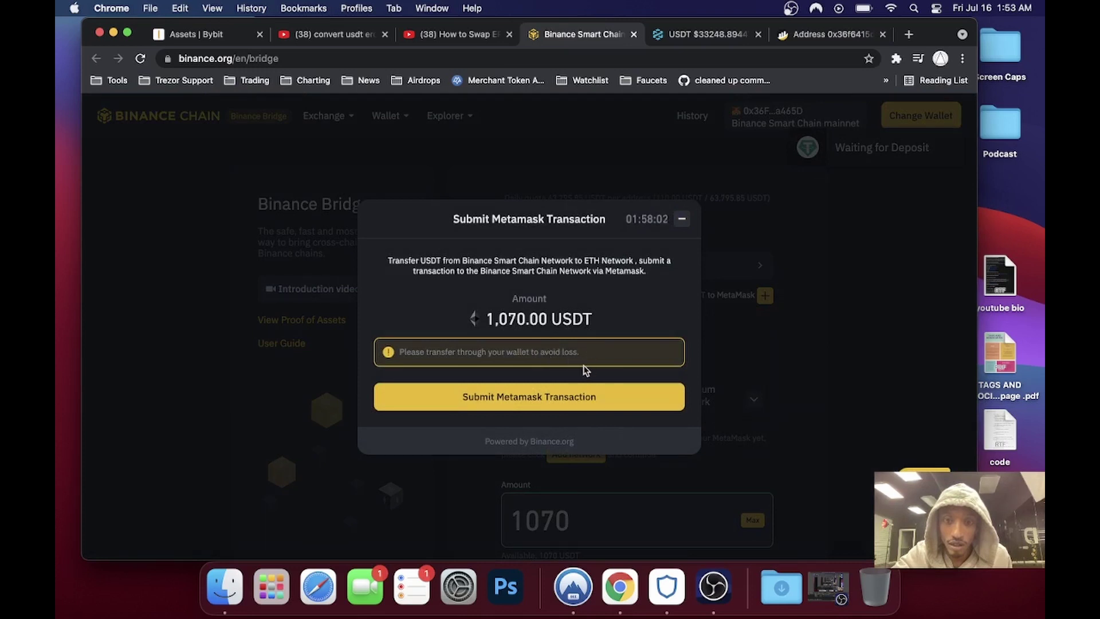
- Re-confirm the 1,070 USDT transfer to Ethereum and submit it to MetaMask for signing
{"action": "left_click", "coordinate": [682, 219]}
{"action": "scroll", "coordinate": [682, 378], "scroll_direction": "down", "scroll_amount": 3}
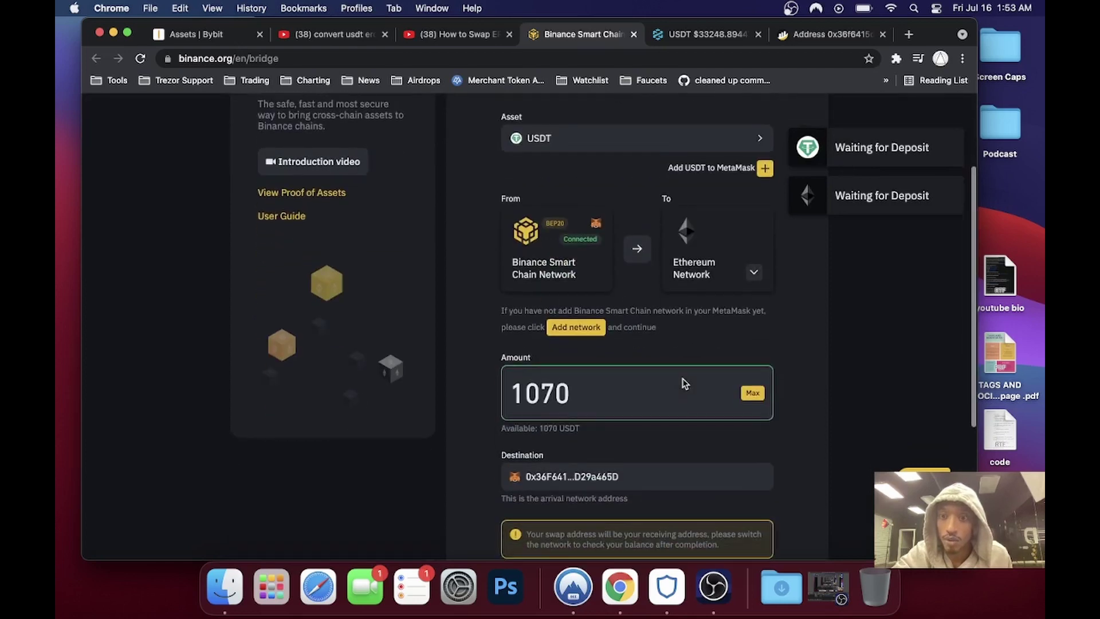
{"action": "scroll", "coordinate": [738, 388], "scroll_direction": "down", "scroll_amount": 5}
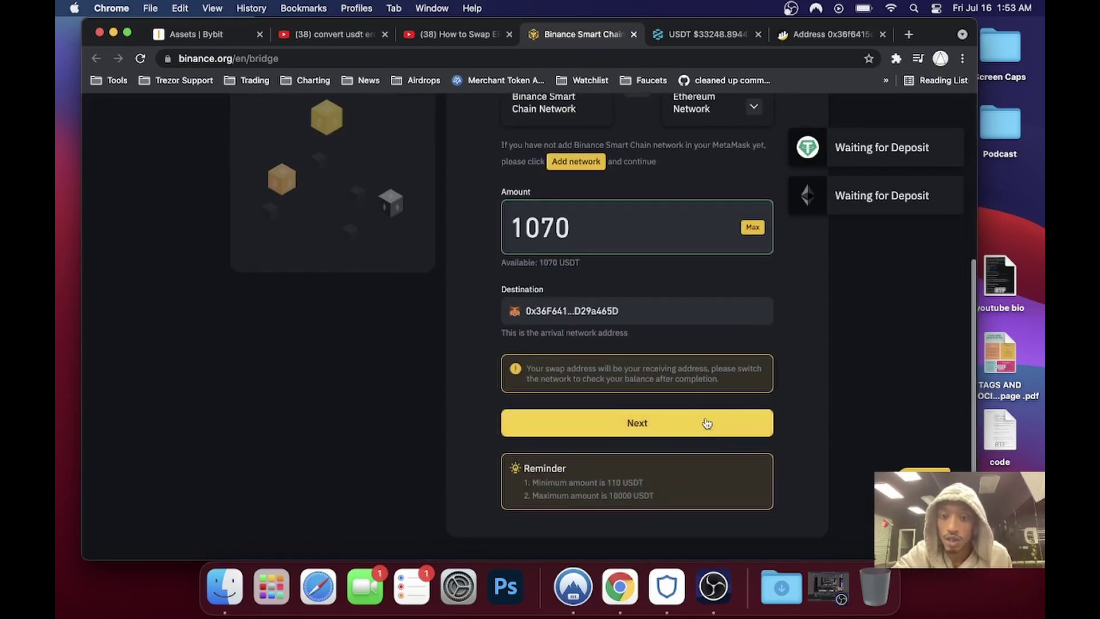
{"action": "left_click", "coordinate": [706, 422]}
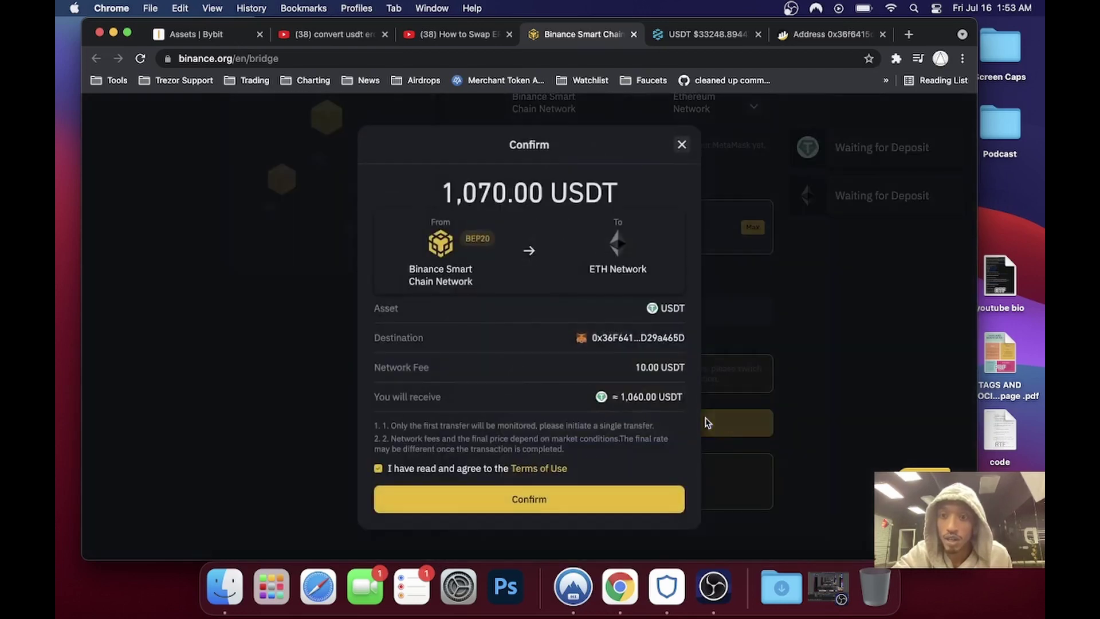
{"action": "left_click", "coordinate": [592, 500]}
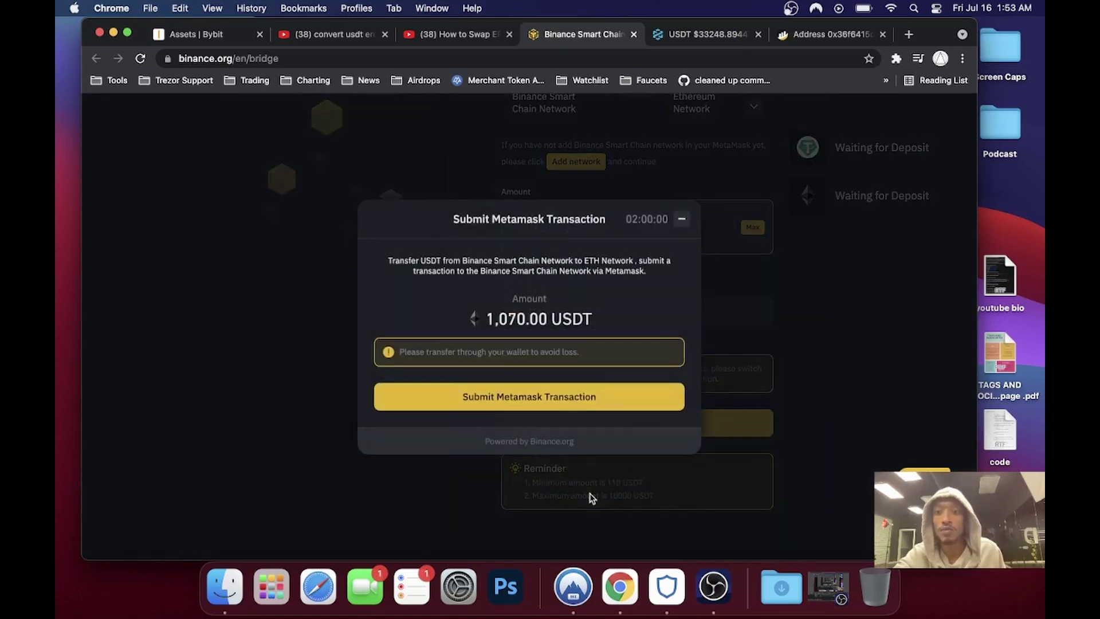
{"action": "left_click", "coordinate": [562, 400]}
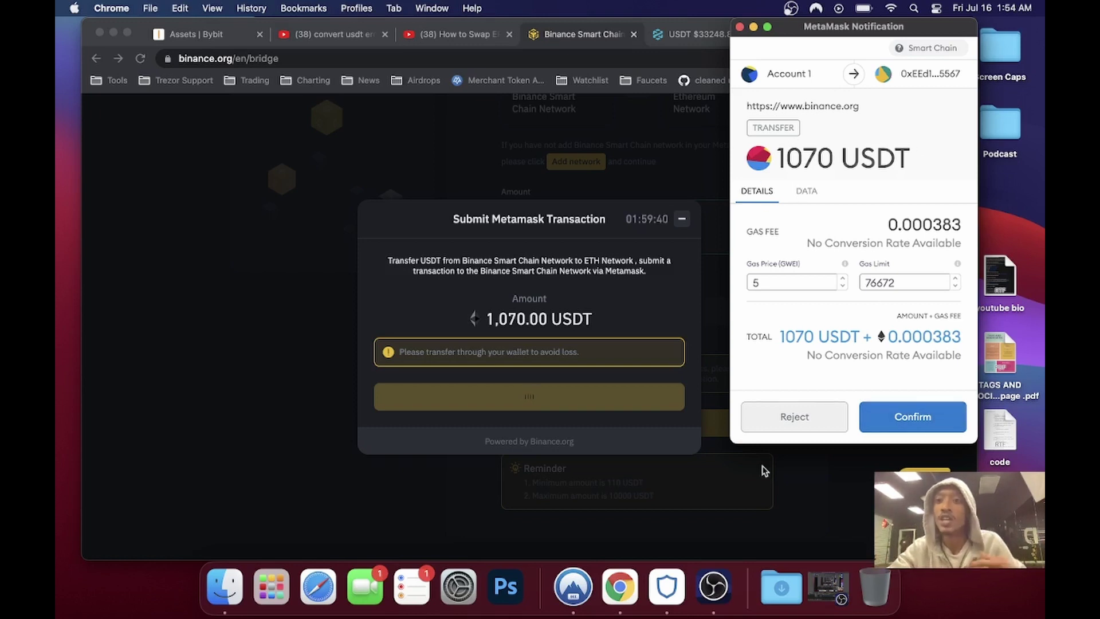
- Confirm the 1070 USDT bridge transfer in MetaMask with the 0.000383 gas fee
{"action": "left_click", "coordinate": [891, 420]}
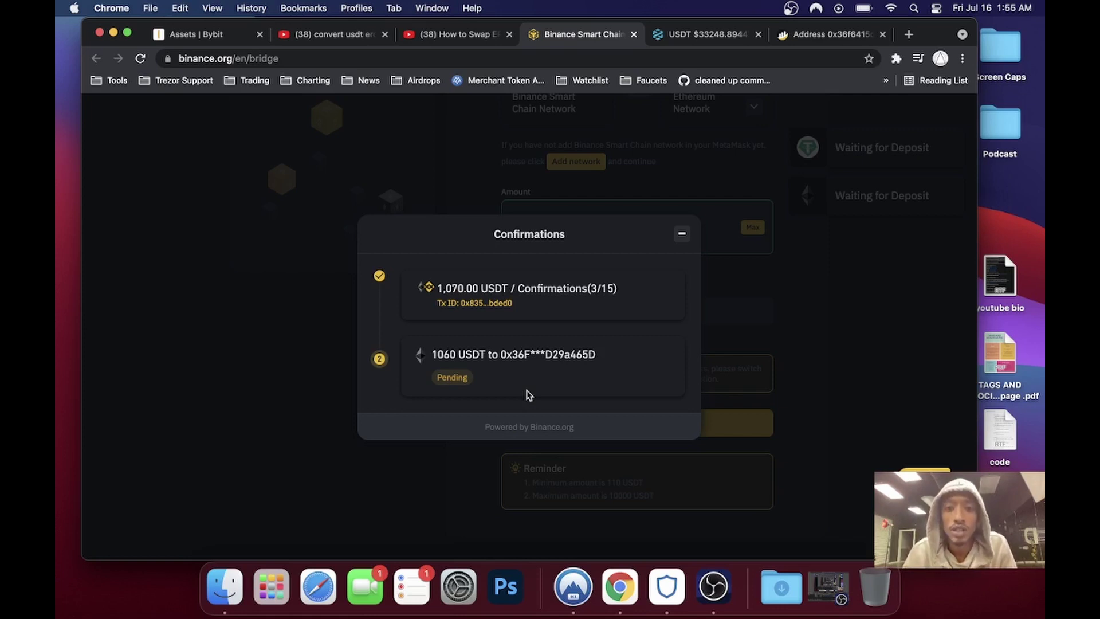
- Open the deposit's Tx ID on BscScan to see the transaction marked Success
{"action": "left_click", "coordinate": [485, 304]}
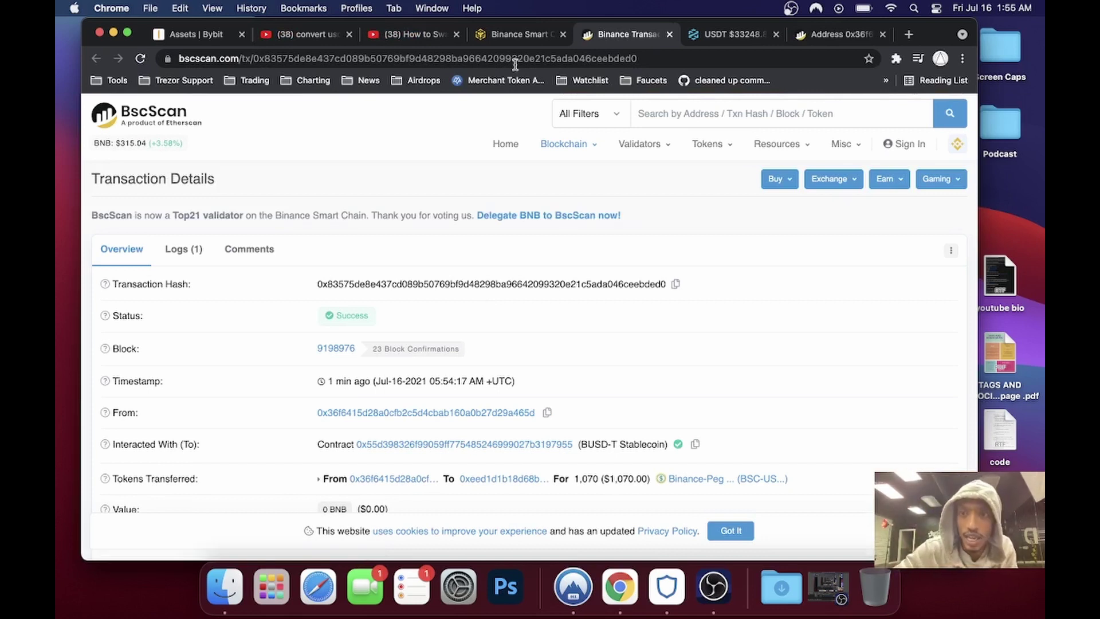
- Pin MetaMask, switch it to Ethereum Mainnet showing 0.0325 ETH, then bring up the DEXTools USDT page
{"action": "left_click", "coordinate": [902, 65]}
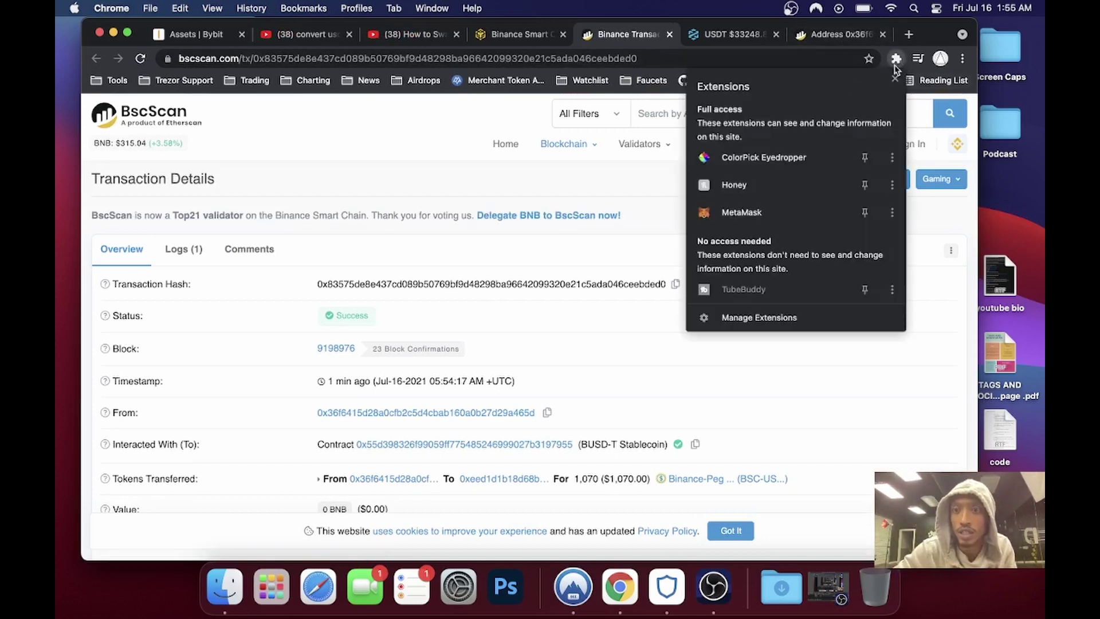
{"action": "left_click", "coordinate": [865, 211]}
{"action": "left_click", "coordinate": [875, 59]}
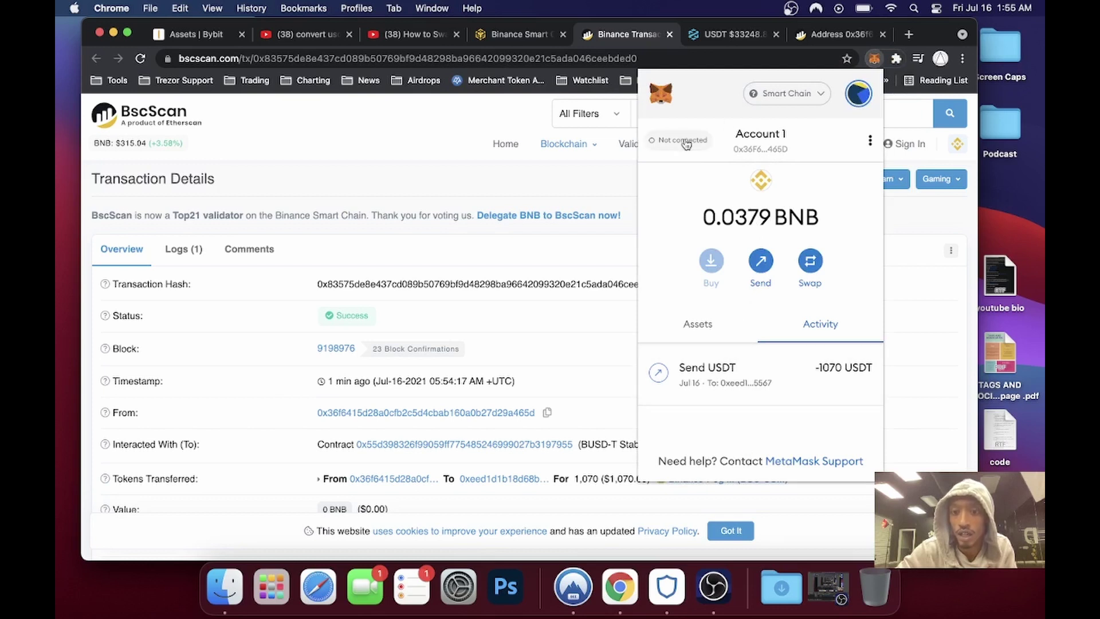
{"action": "left_click", "coordinate": [787, 96]}
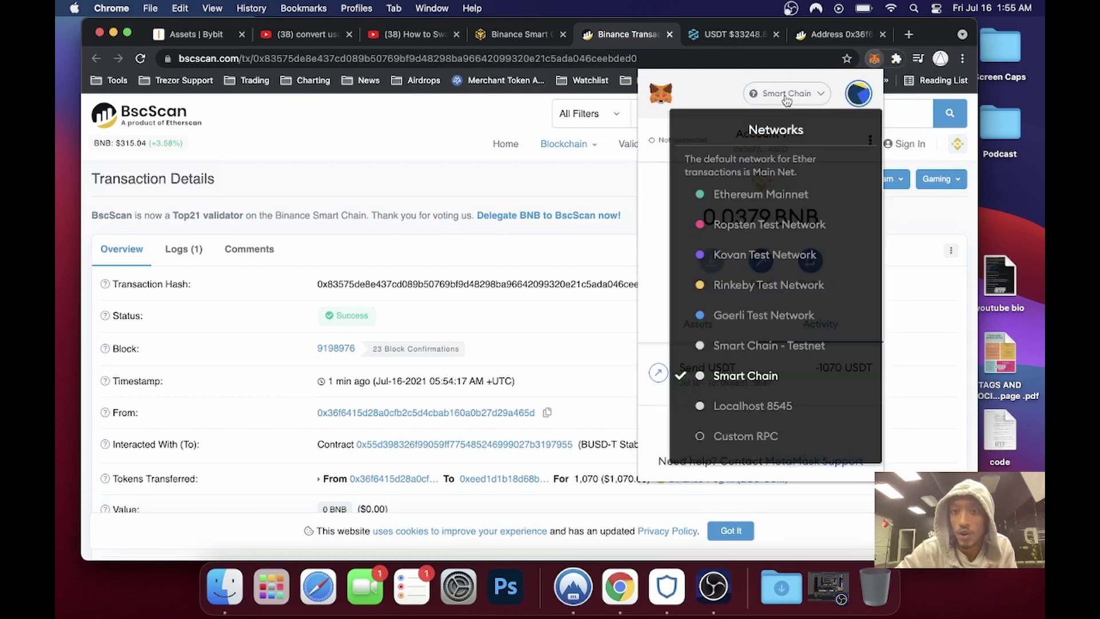
{"action": "left_click", "coordinate": [739, 203]}
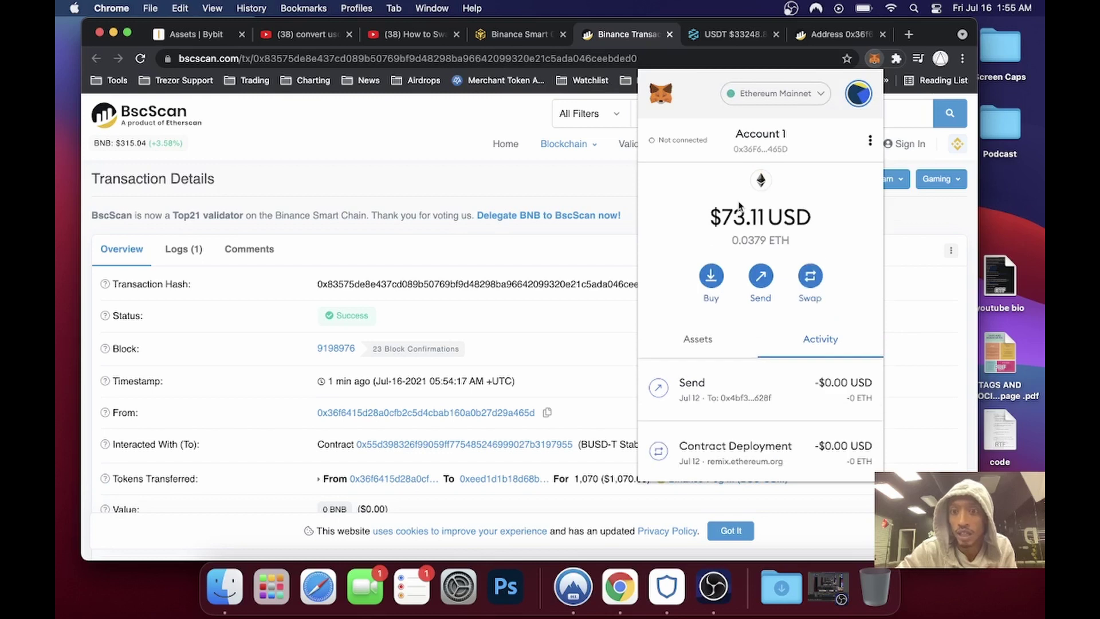
{"action": "scroll", "coordinate": [742, 262], "scroll_direction": "down", "scroll_amount": 2}
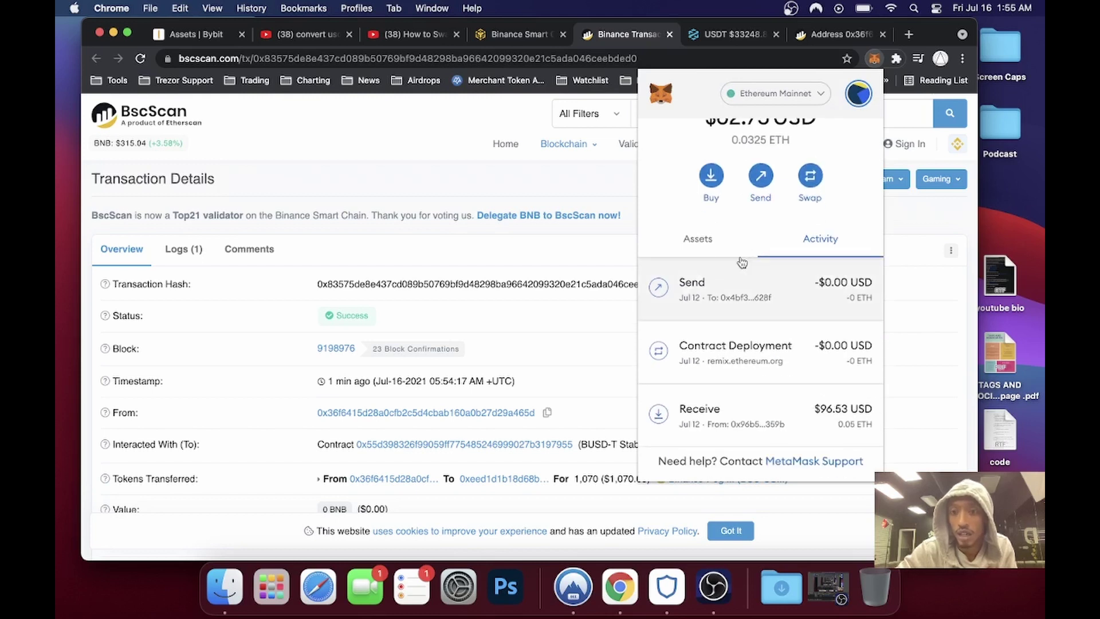
{"action": "left_click", "coordinate": [698, 241]}
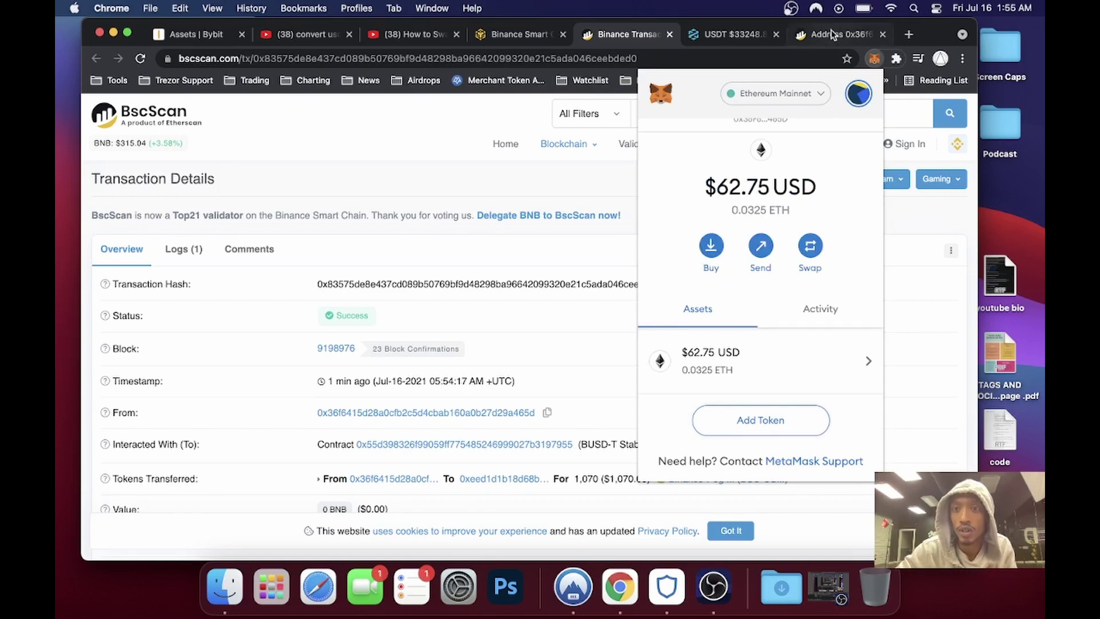
{"action": "left_click", "coordinate": [711, 36]}
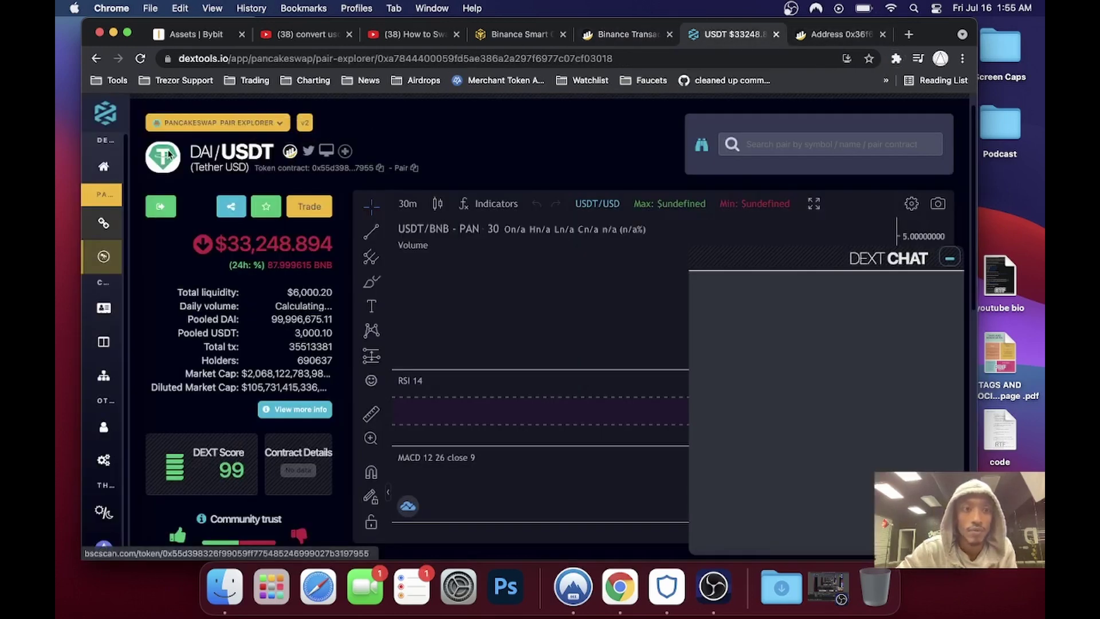
- Launch the DEXTools app, search Uniswap pairs for 'us', then return to the BscScan address page
{"action": "left_click", "coordinate": [134, 119]}
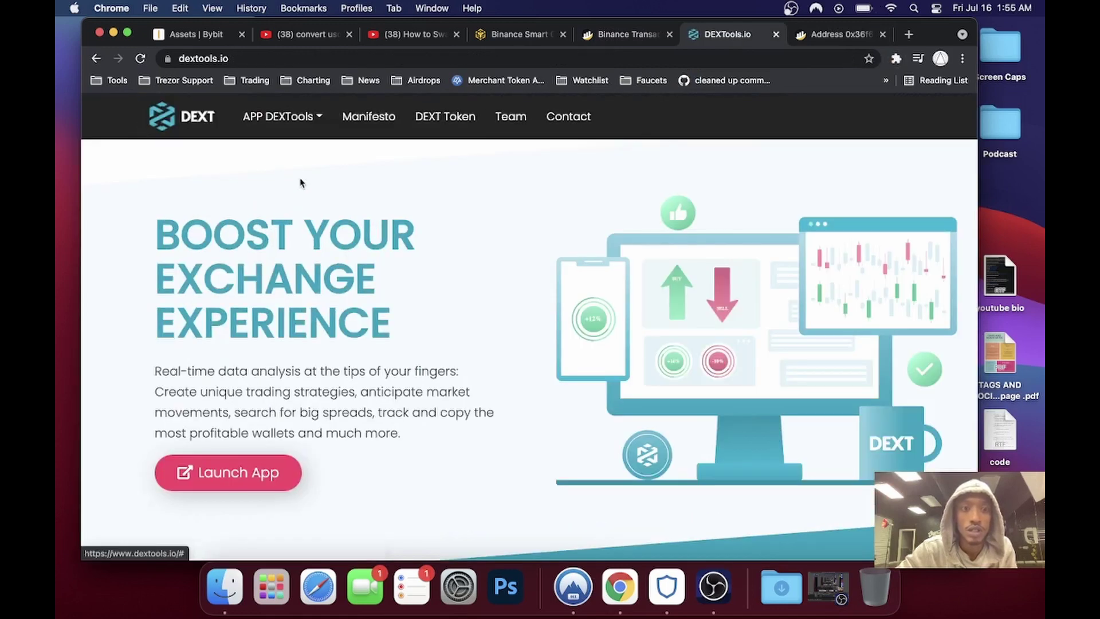
{"action": "left_click", "coordinate": [259, 490]}
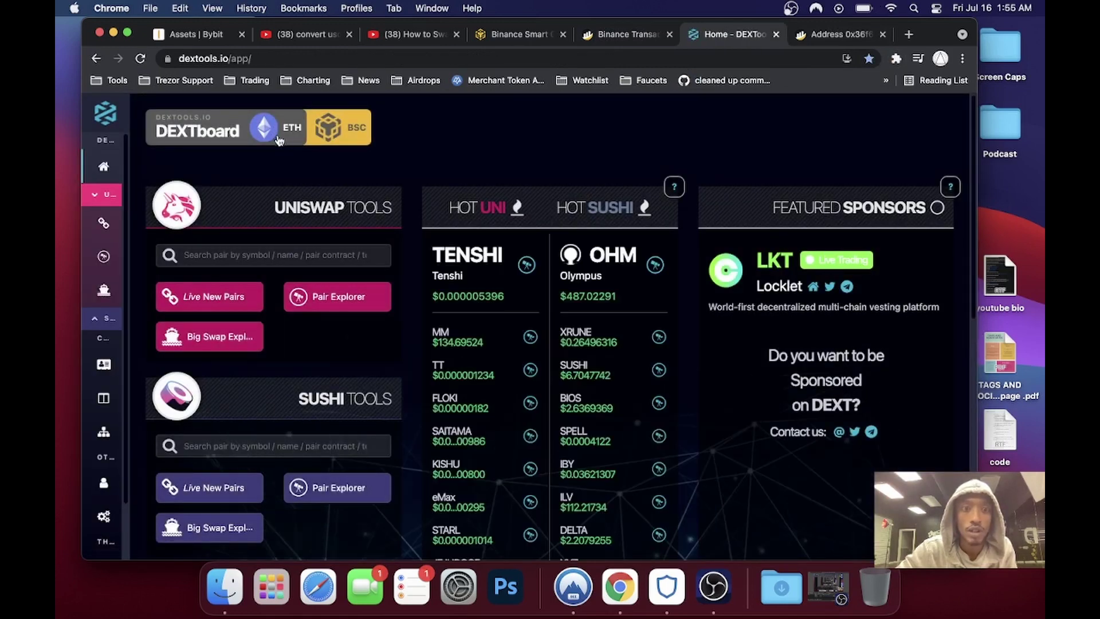
{"action": "left_click", "coordinate": [285, 256]}
{"action": "type", "text": "usdt"}
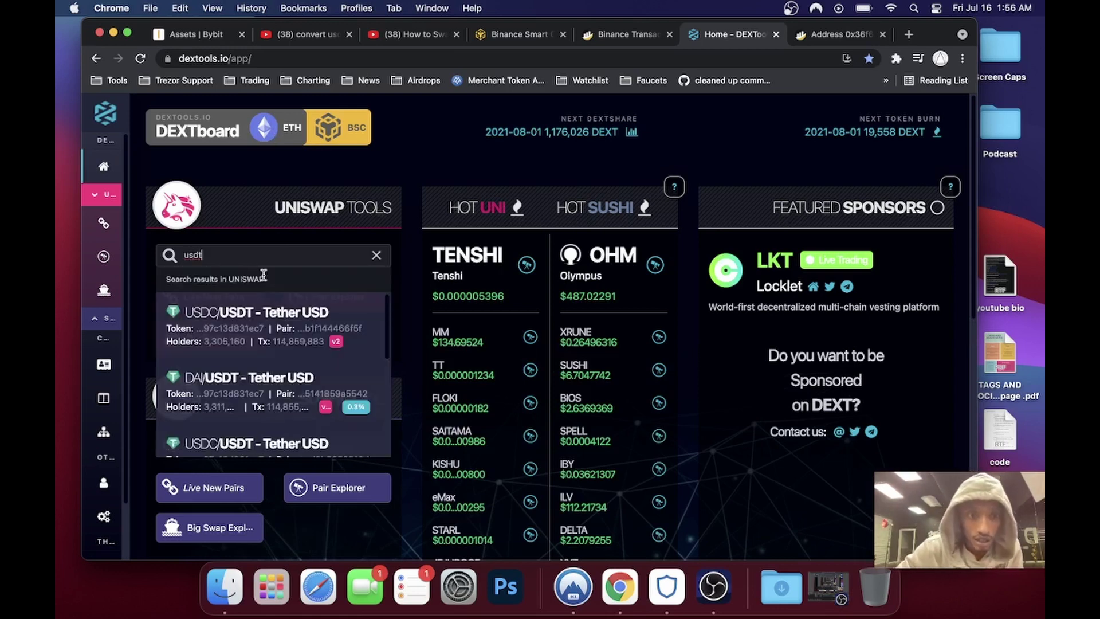
{"action": "scroll", "coordinate": [229, 327], "scroll_direction": "down", "scroll_amount": 5}
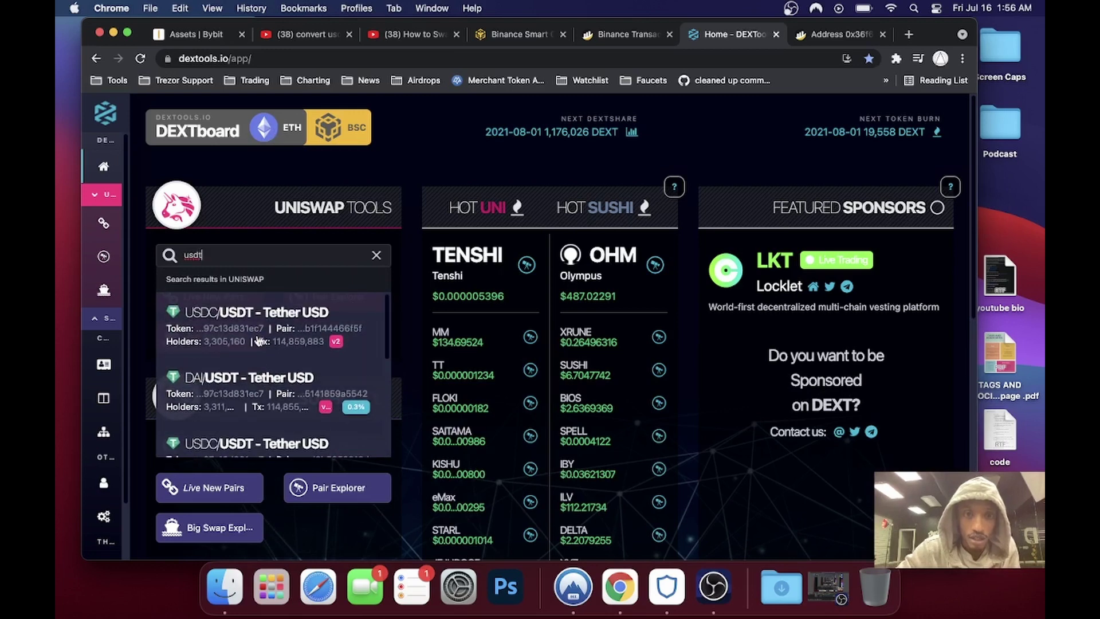
{"action": "left_click", "coordinate": [831, 35]}
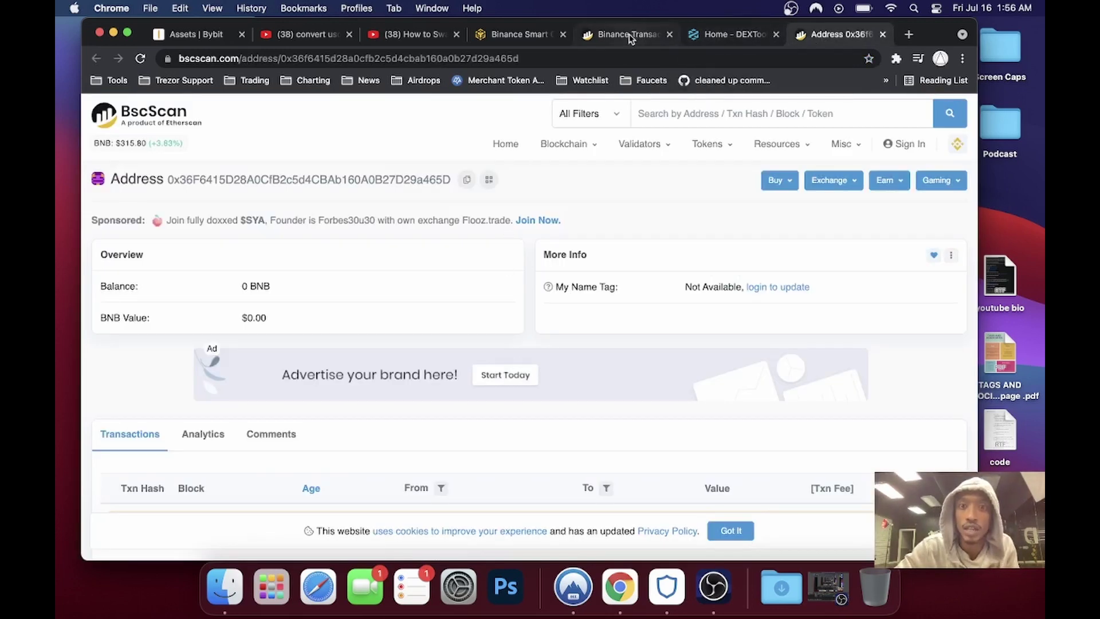
- Return to the Binance Bridge page and look over the transfer status
{"action": "left_click", "coordinate": [513, 34]}
{"action": "scroll", "coordinate": [570, 365], "scroll_direction": "up", "scroll_amount": 3}
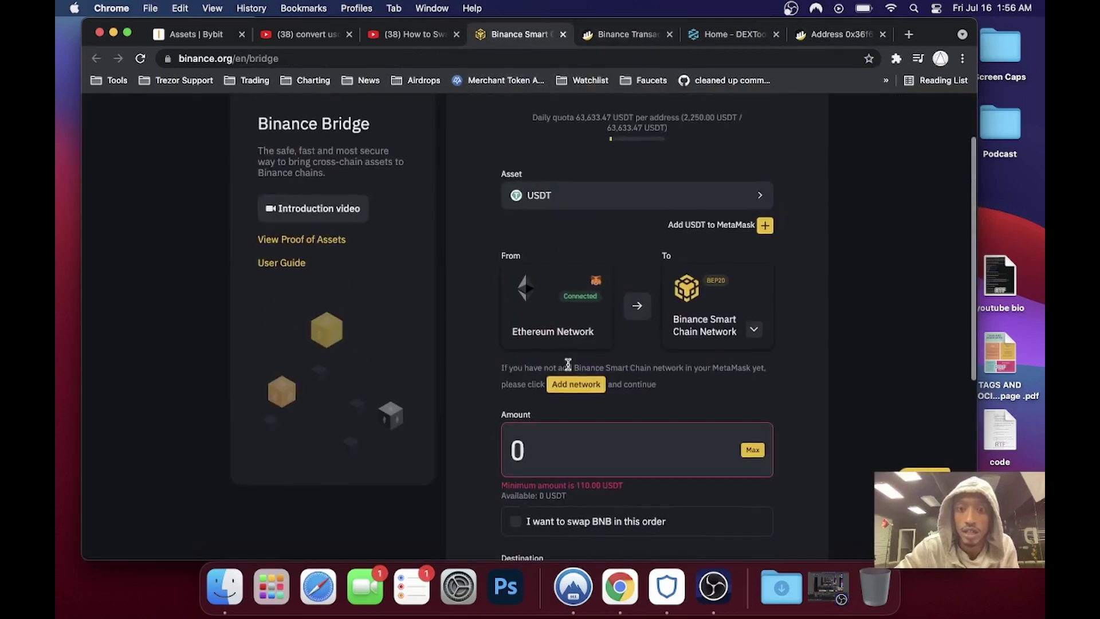
{"action": "scroll", "coordinate": [568, 363], "scroll_direction": "down", "scroll_amount": 4}
{"action": "scroll", "coordinate": [568, 363], "scroll_direction": "up", "scroll_amount": 7}
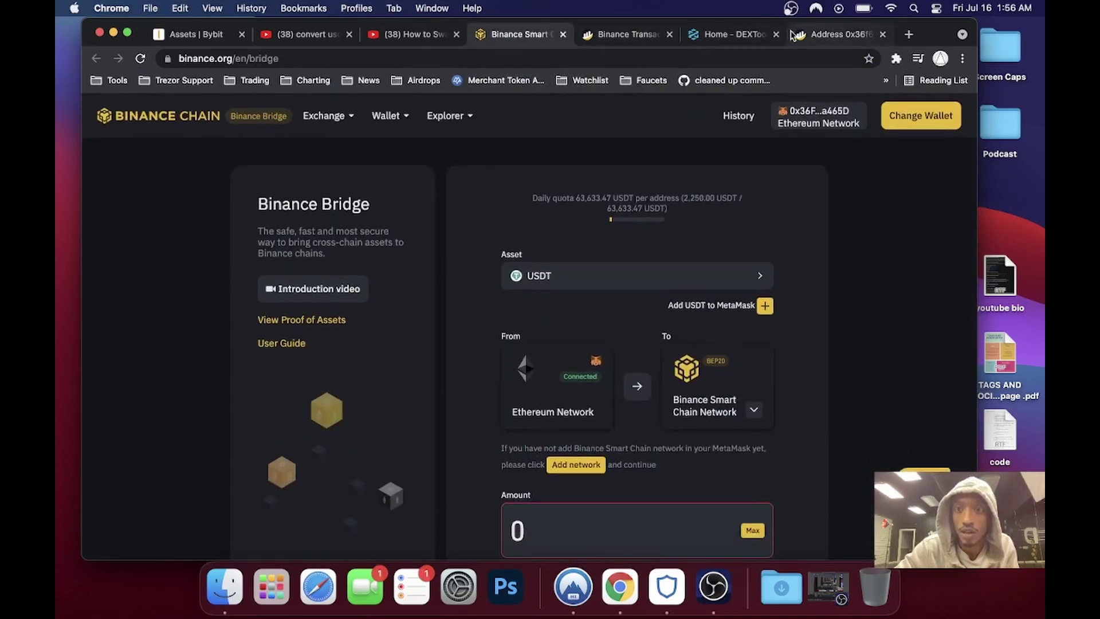
- Switch MetaMask back to Smart Chain, copy the Account 1 address, and show the BscScan address page
{"action": "left_click", "coordinate": [898, 59]}
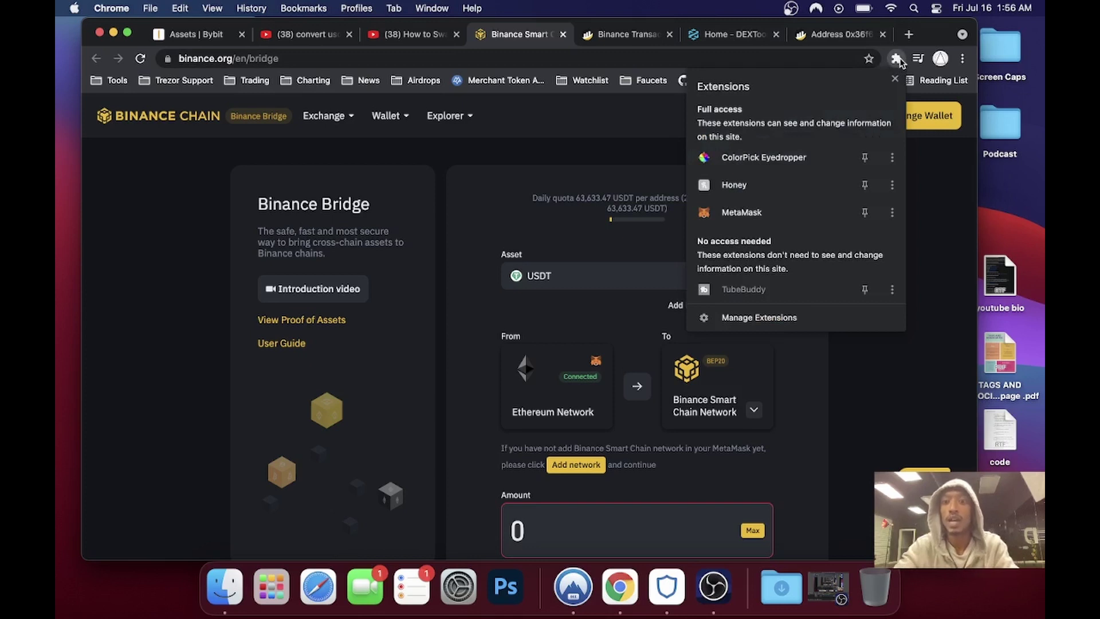
{"action": "left_click", "coordinate": [719, 211]}
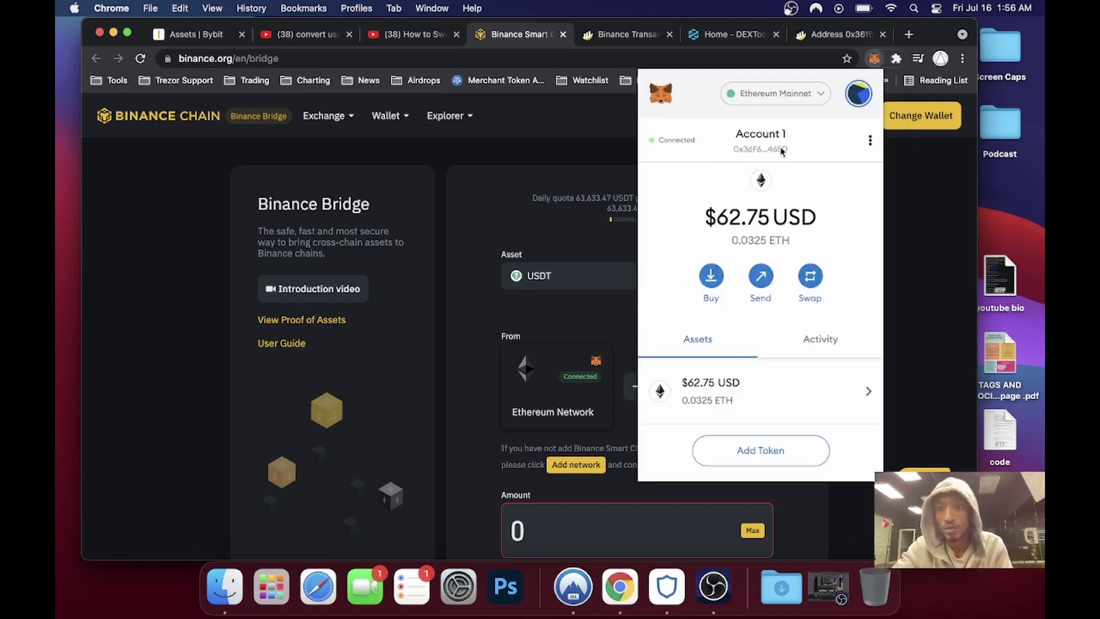
{"action": "left_click", "coordinate": [774, 94]}
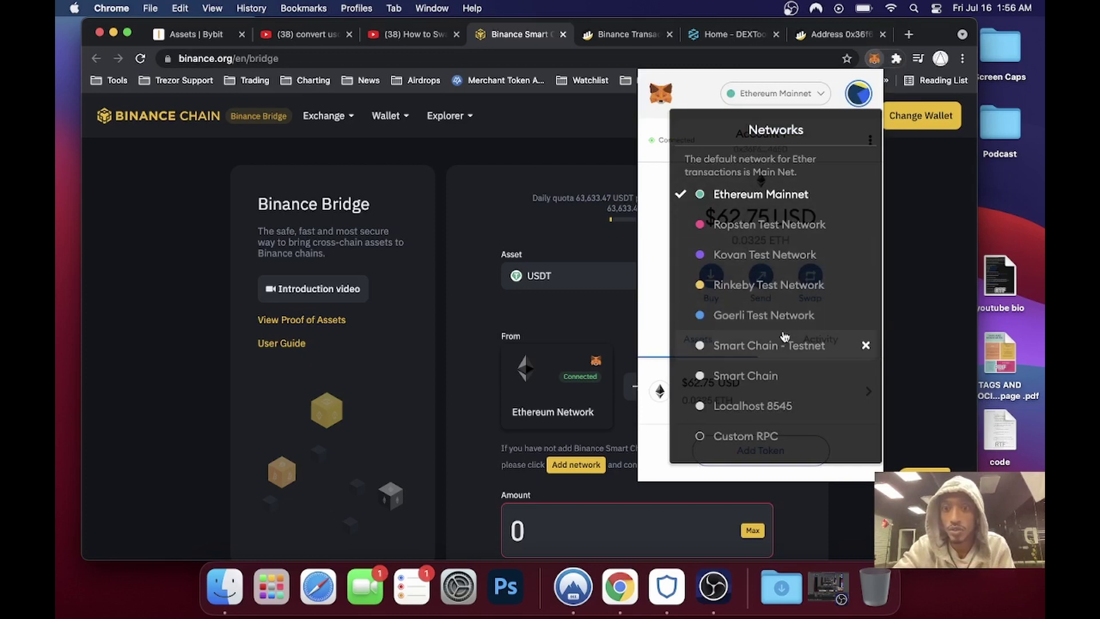
{"action": "left_click", "coordinate": [775, 379]}
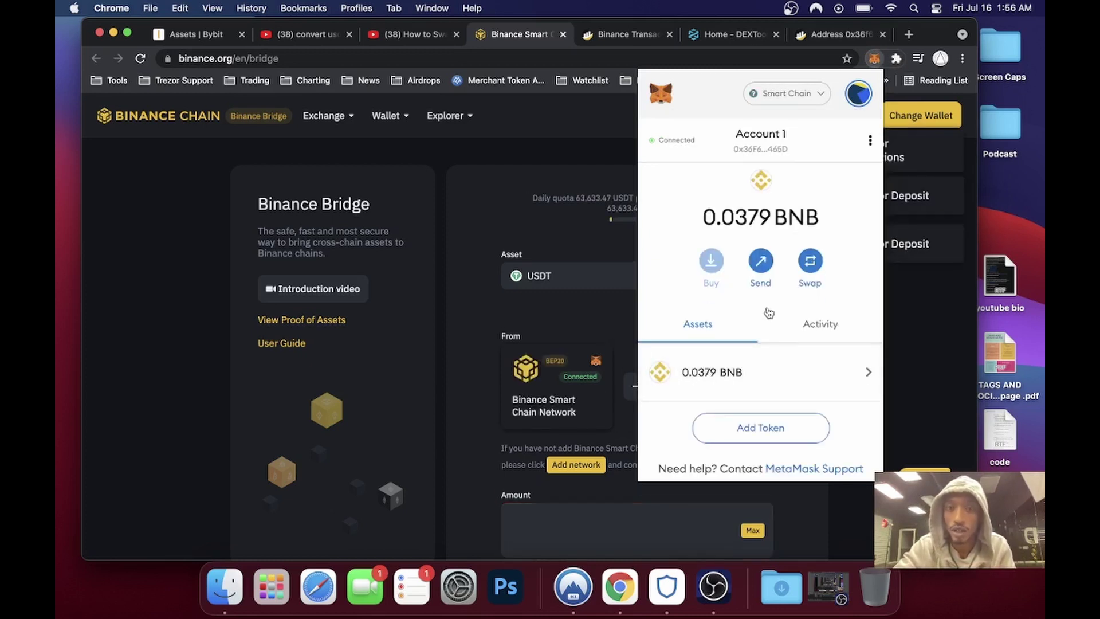
{"action": "scroll", "coordinate": [769, 312], "scroll_direction": "down", "scroll_amount": 1}
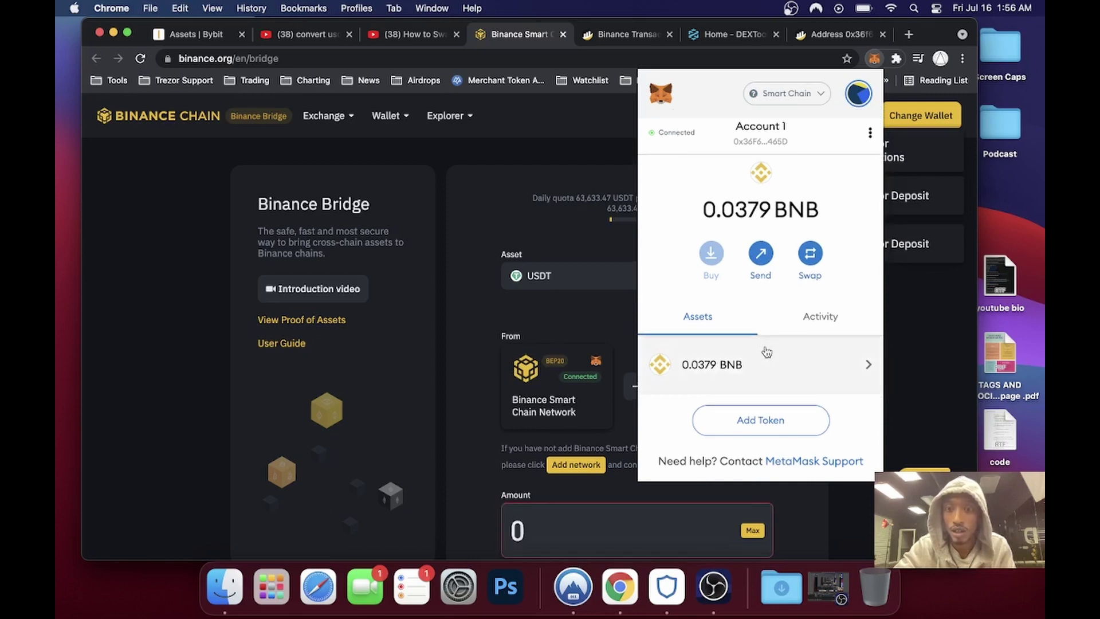
{"action": "left_click", "coordinate": [773, 137]}
{"action": "left_click", "coordinate": [835, 34]}
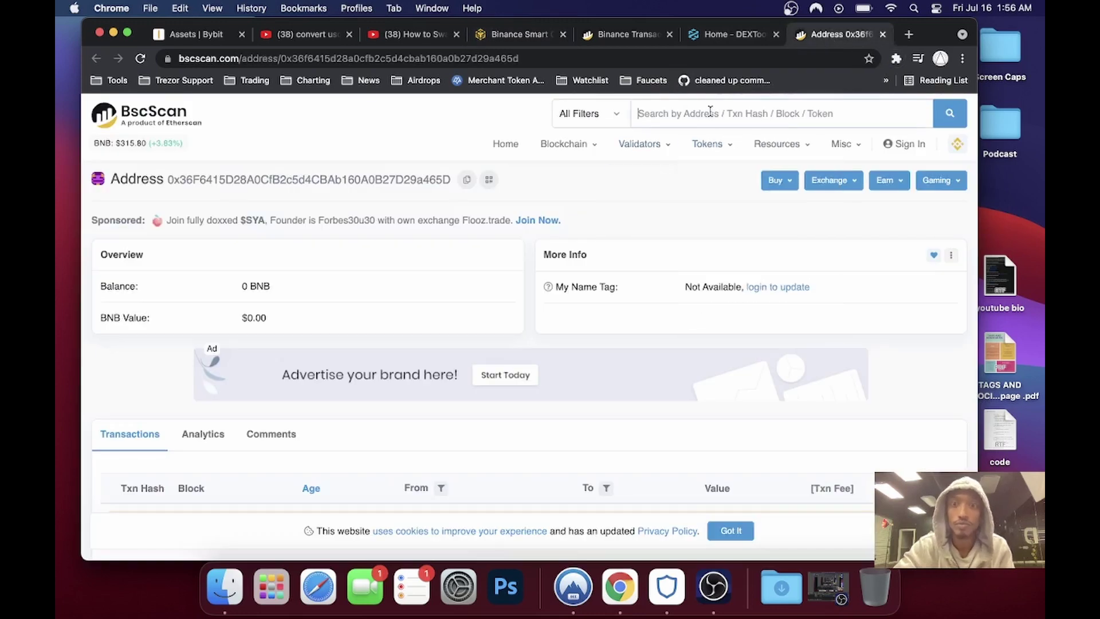
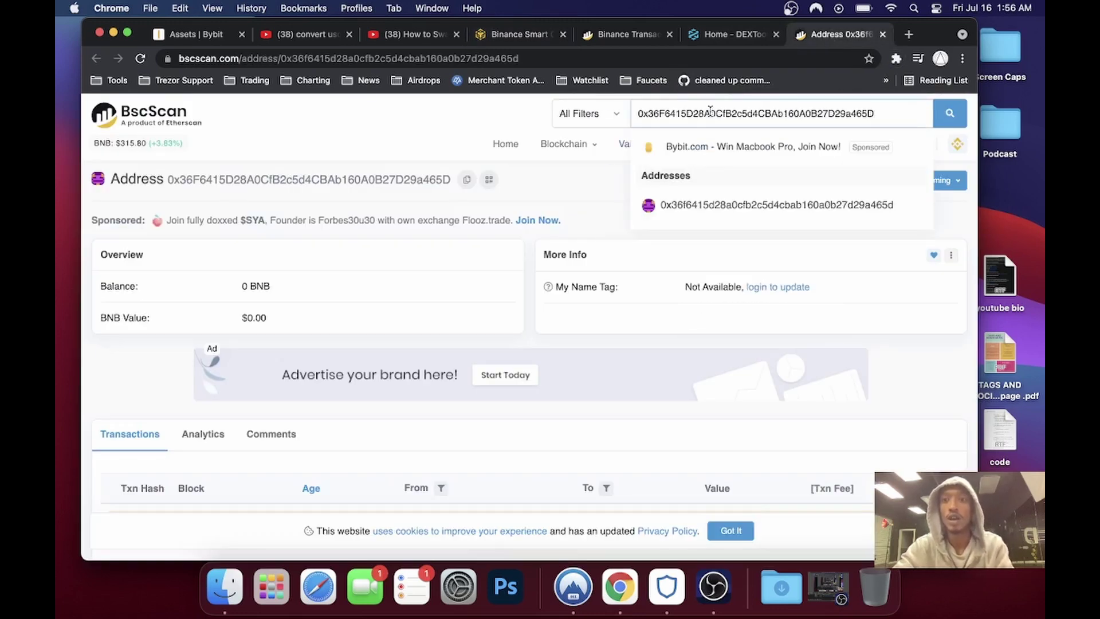
- Paste the wallet address into BscScan search, then try loading the mistyped 'ehterscan.io'
{"action": "left_click", "coordinate": [737, 33]}
{"action": "left_click", "coordinate": [826, 35]}
{"action": "left_click", "coordinate": [777, 58]}
{"action": "type", "text": "ehters"}
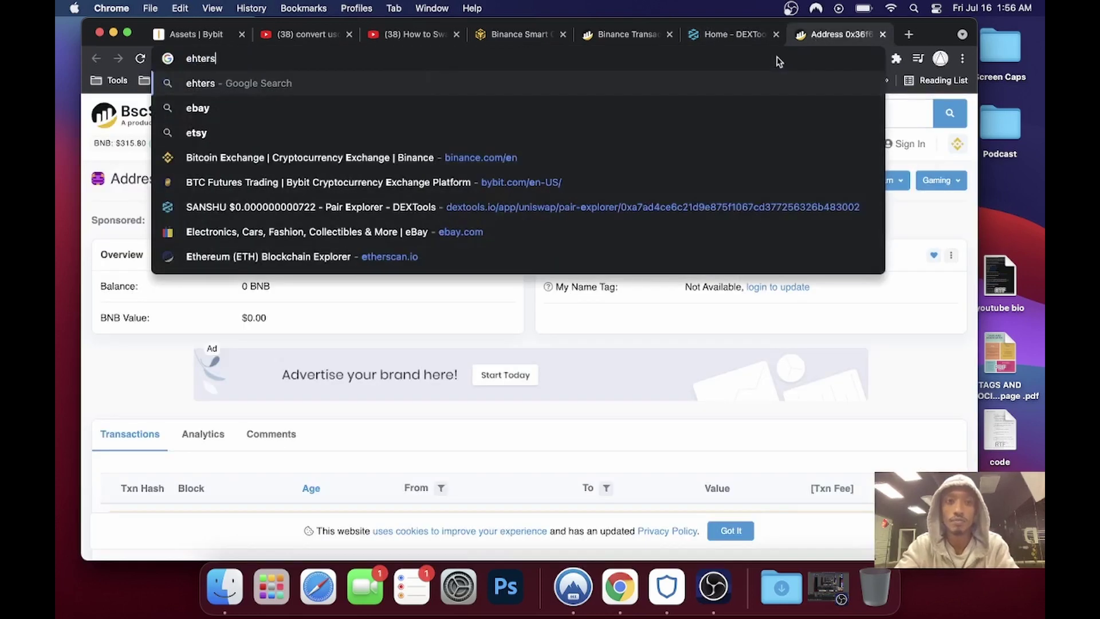
{"action": "type", "text": "can.io"}
{"action": "key", "text": "Return"}
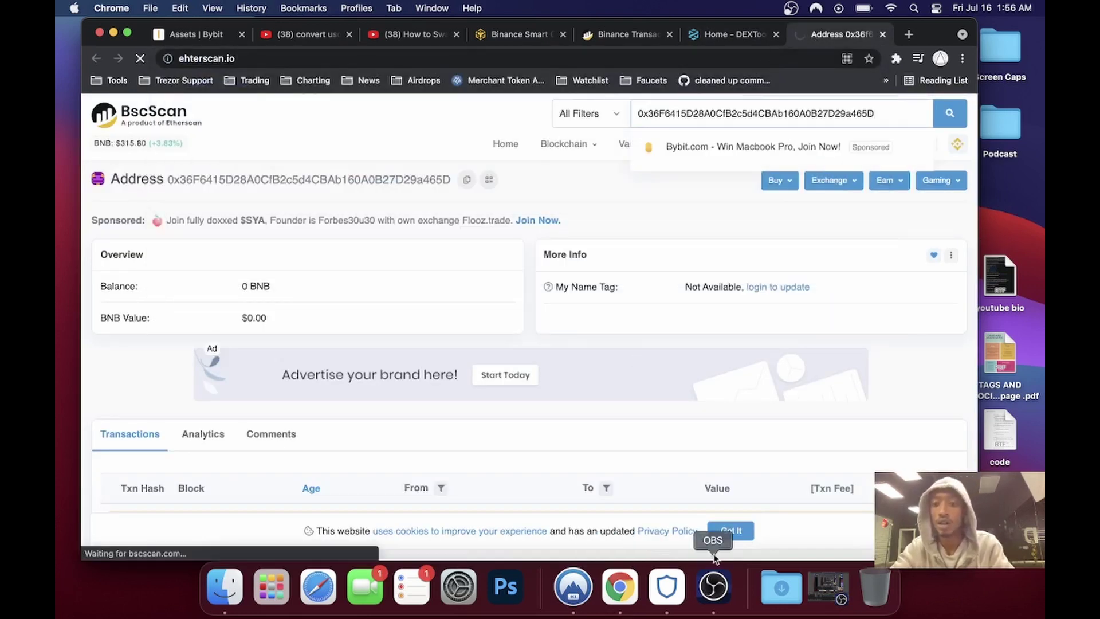
- Minimize the Trust Wallet window and open etherscan.io from the address-bar suggestion
{"action": "left_click", "coordinate": [668, 586]}
{"action": "left_click", "coordinate": [260, 132]}
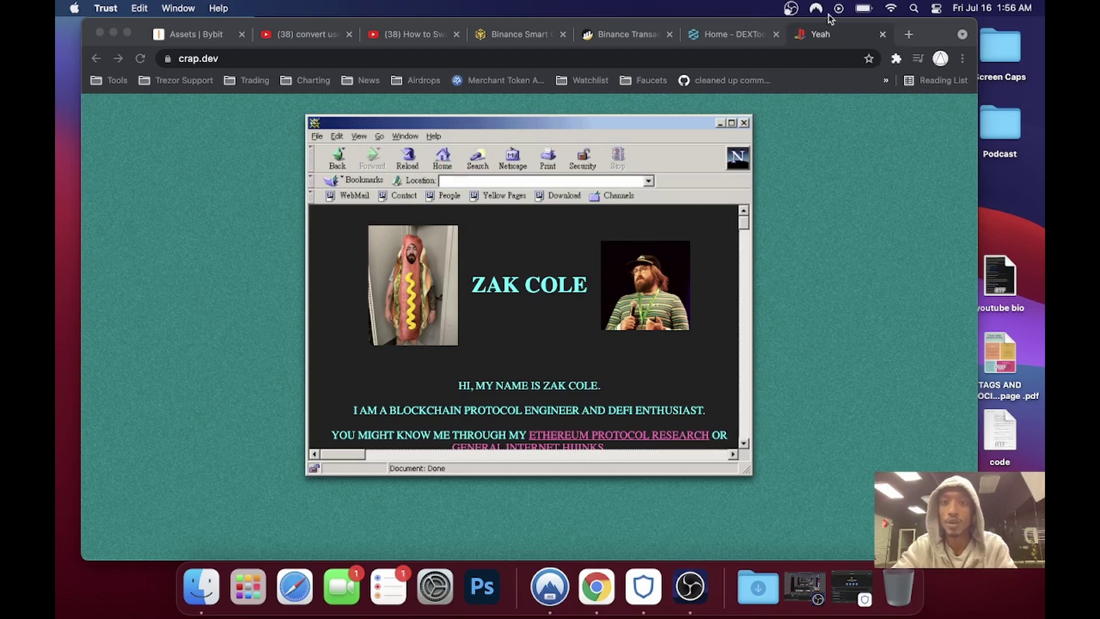
{"action": "left_click", "coordinate": [818, 59]}
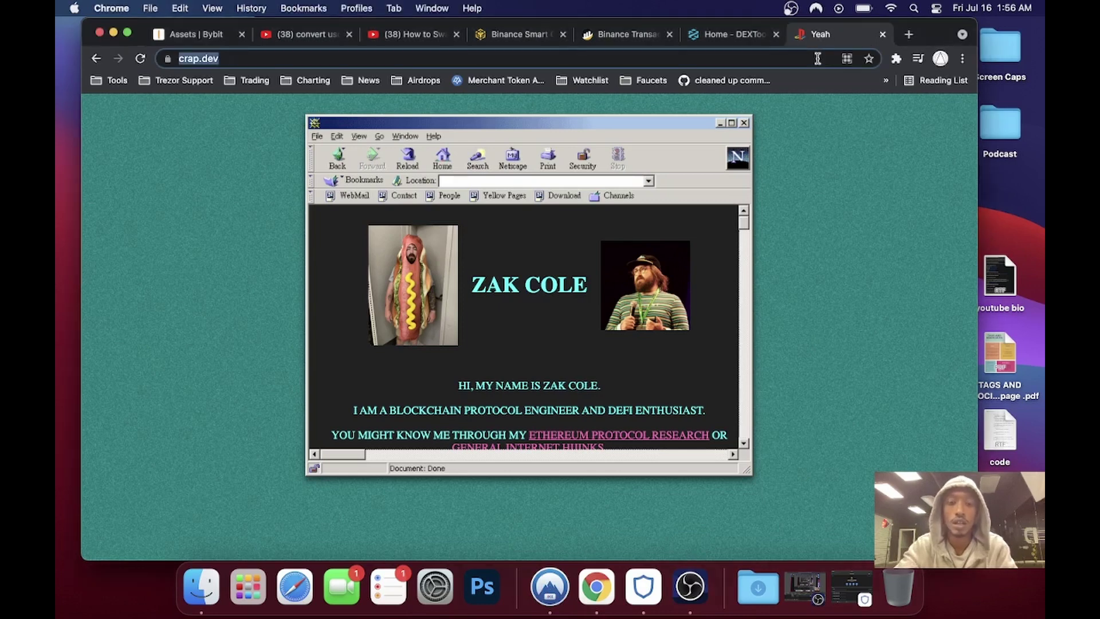
{"action": "type", "text": "etherscan.io"}
{"action": "key", "text": "Return"}
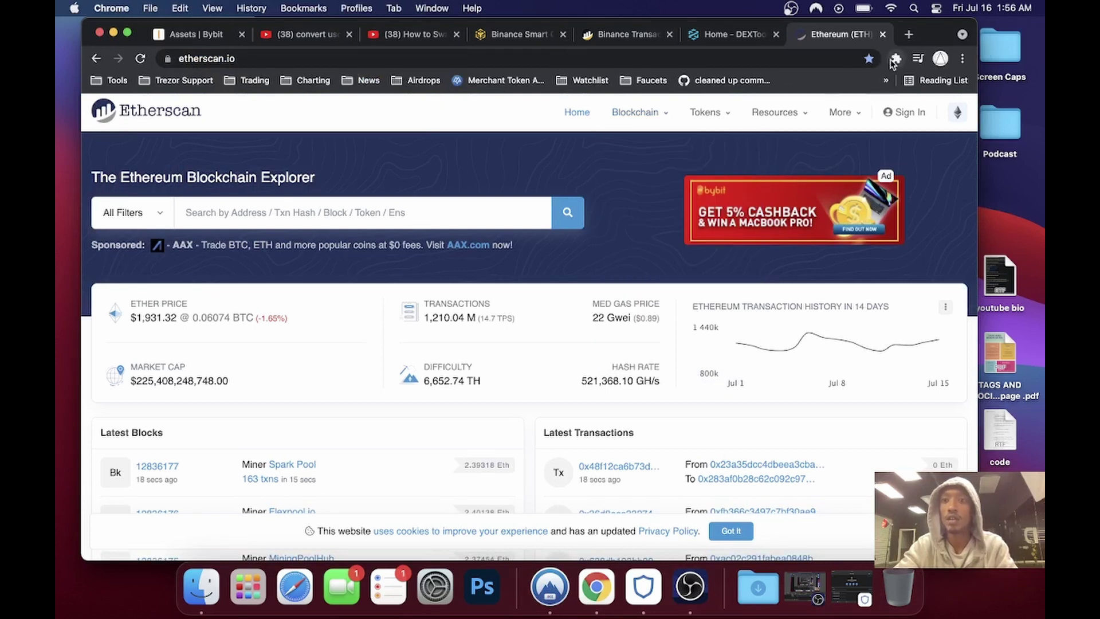
- Switch MetaMask to Ethereum Mainnet and copy the account address
{"action": "left_click", "coordinate": [893, 60]}
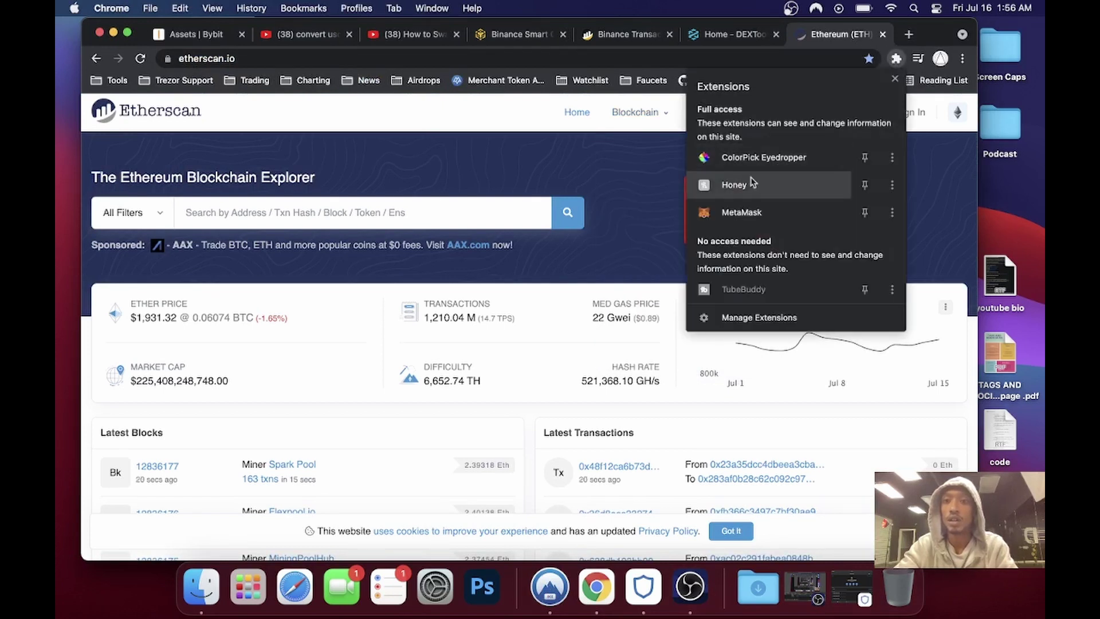
{"action": "left_click", "coordinate": [731, 222]}
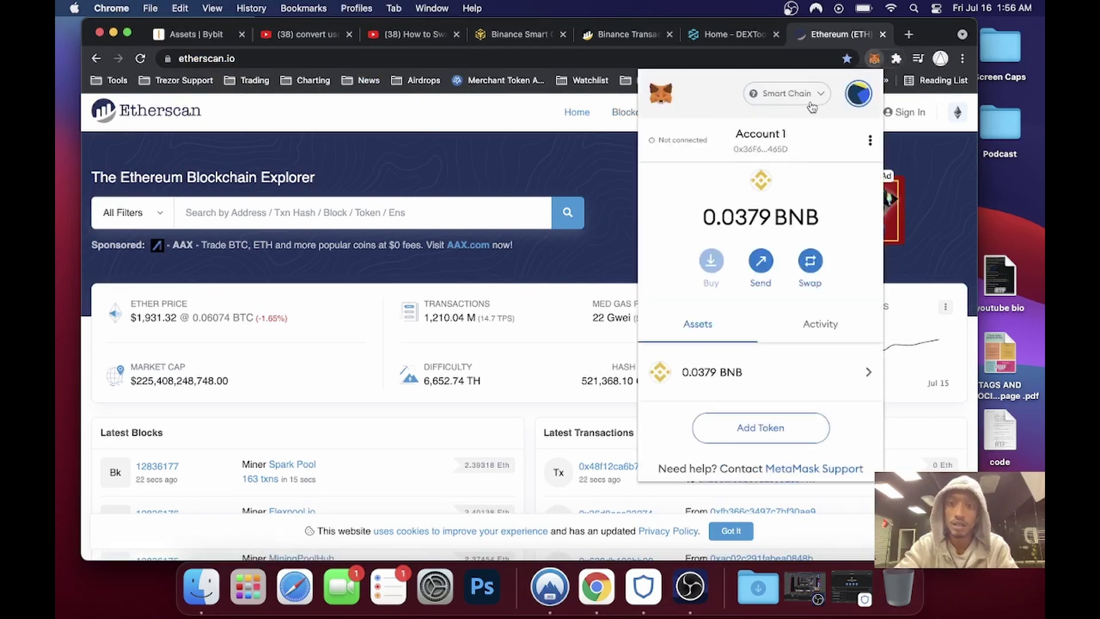
{"action": "left_click", "coordinate": [783, 93]}
{"action": "left_click", "coordinate": [757, 194]}
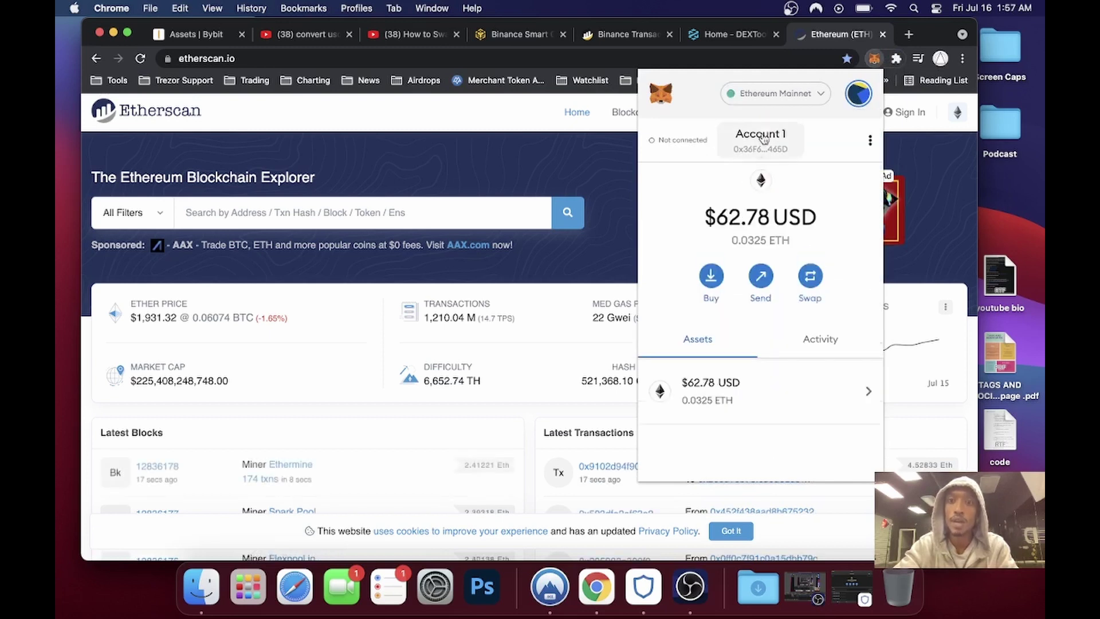
{"action": "left_click", "coordinate": [758, 149]}
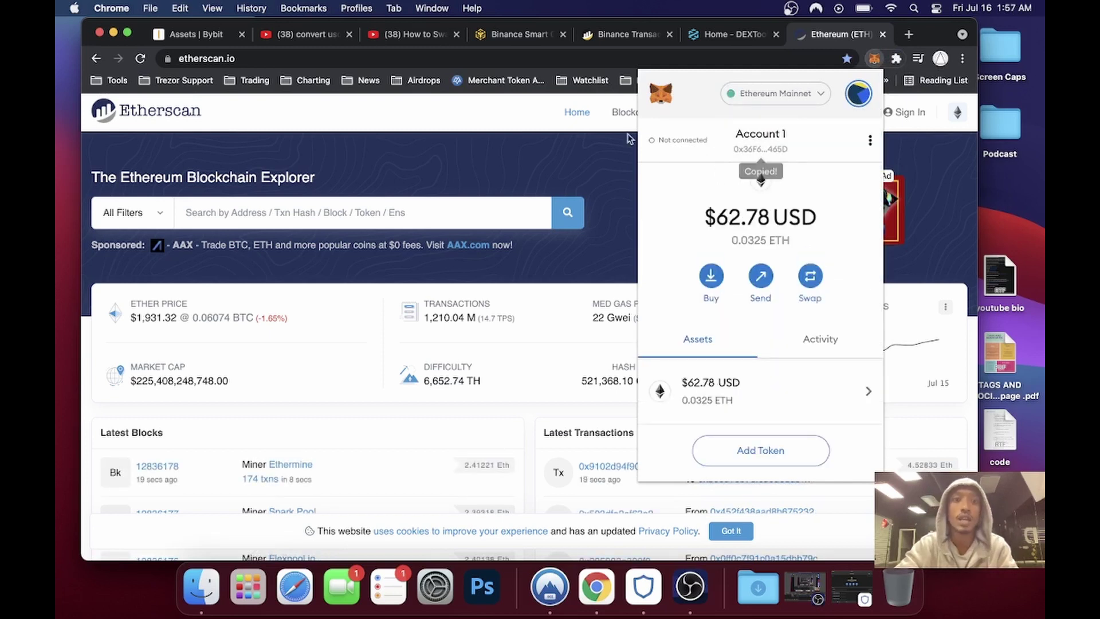
- Search Etherscan for the copied wallet address
{"action": "left_click", "coordinate": [446, 220]}
{"action": "left_click", "coordinate": [378, 210]}
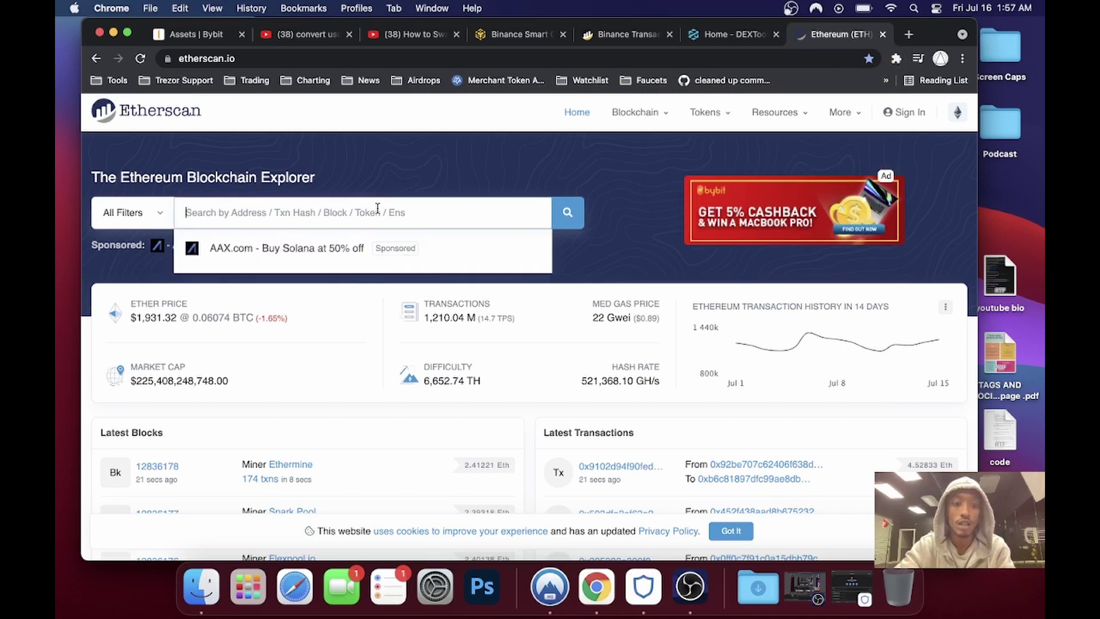
{"action": "key", "text": "super+v"}
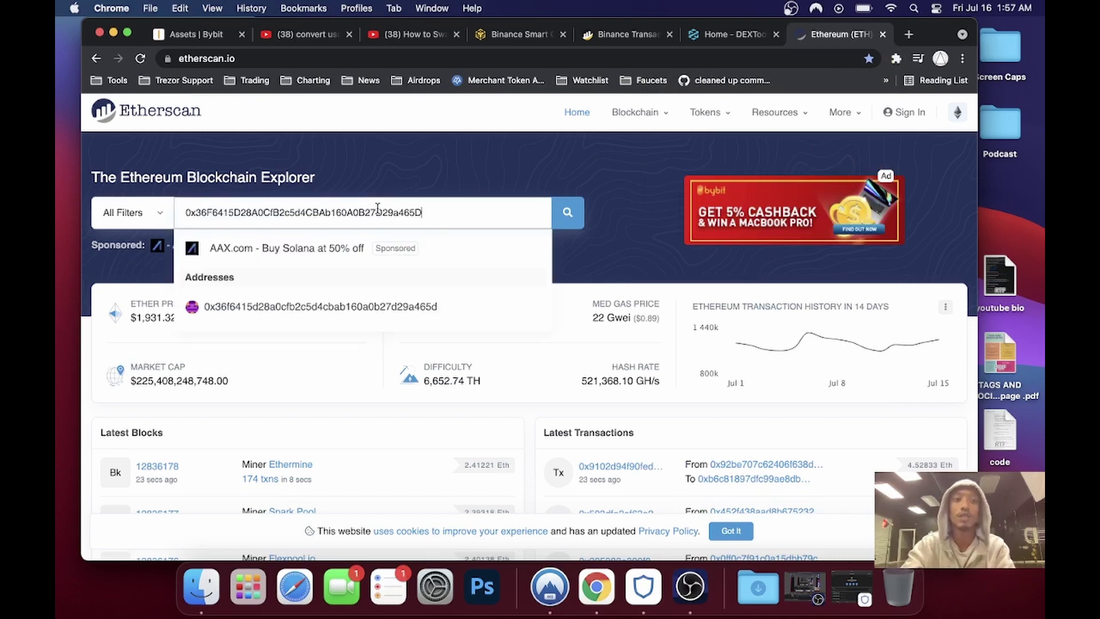
{"action": "key", "text": "Return"}
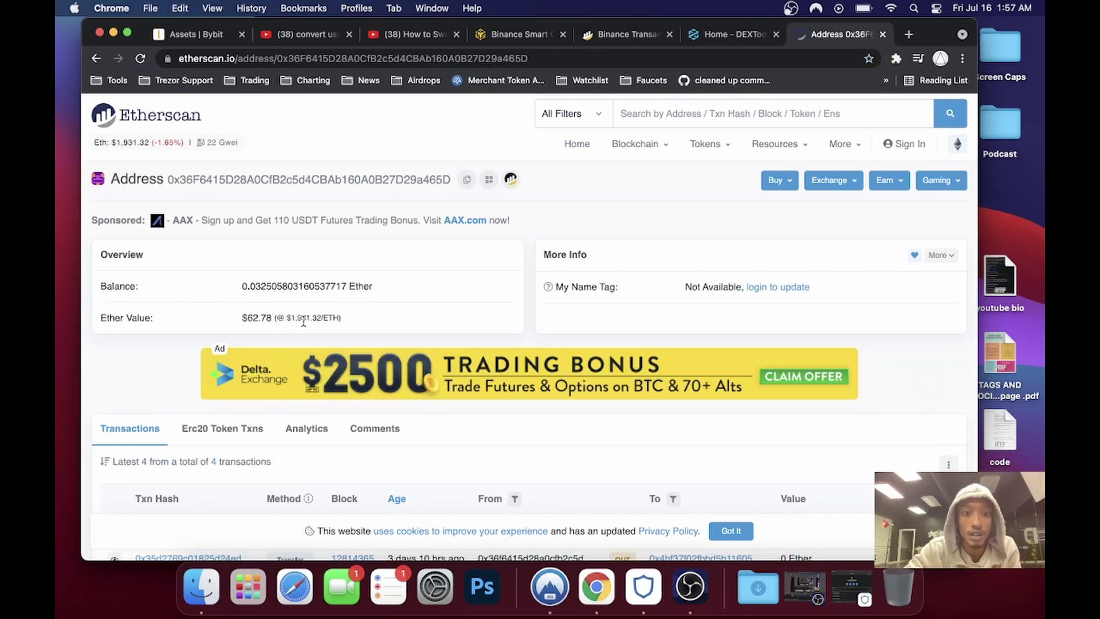
- List the address's ERC-20 token transfers showing 1,060 USDT received, and open the Tether USD (USDT) page
{"action": "scroll", "coordinate": [304, 322], "scroll_direction": "down", "scroll_amount": 3}
{"action": "scroll", "coordinate": [305, 325], "scroll_direction": "down", "scroll_amount": 4}
{"action": "scroll", "coordinate": [304, 325], "scroll_direction": "up", "scroll_amount": 5}
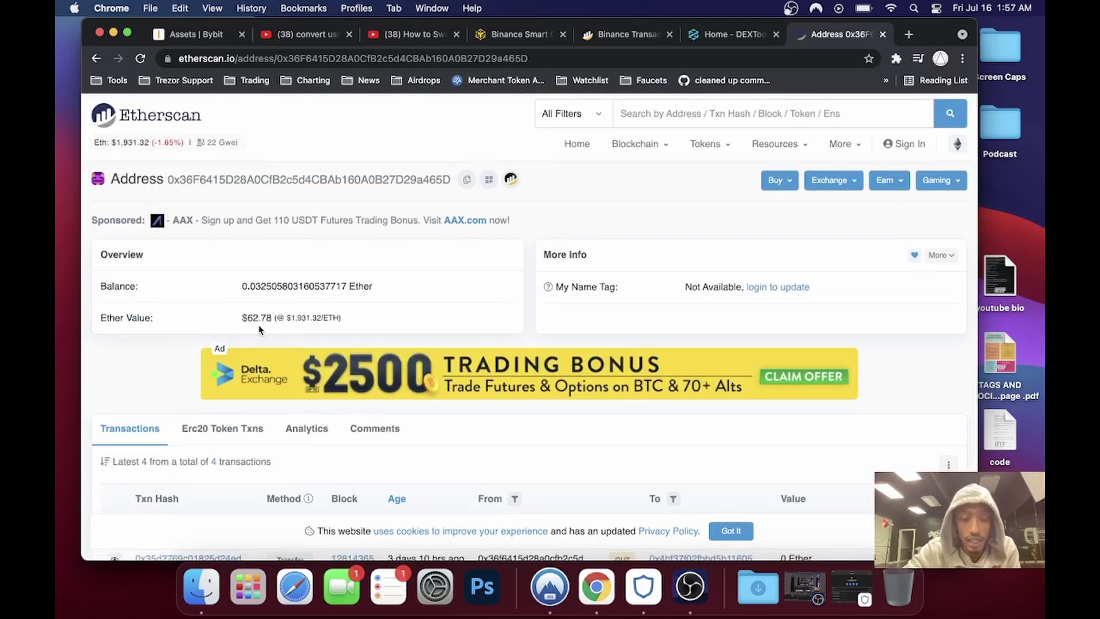
{"action": "scroll", "coordinate": [259, 329], "scroll_direction": "down", "scroll_amount": 2}
{"action": "scroll", "coordinate": [259, 330], "scroll_direction": "down", "scroll_amount": 2}
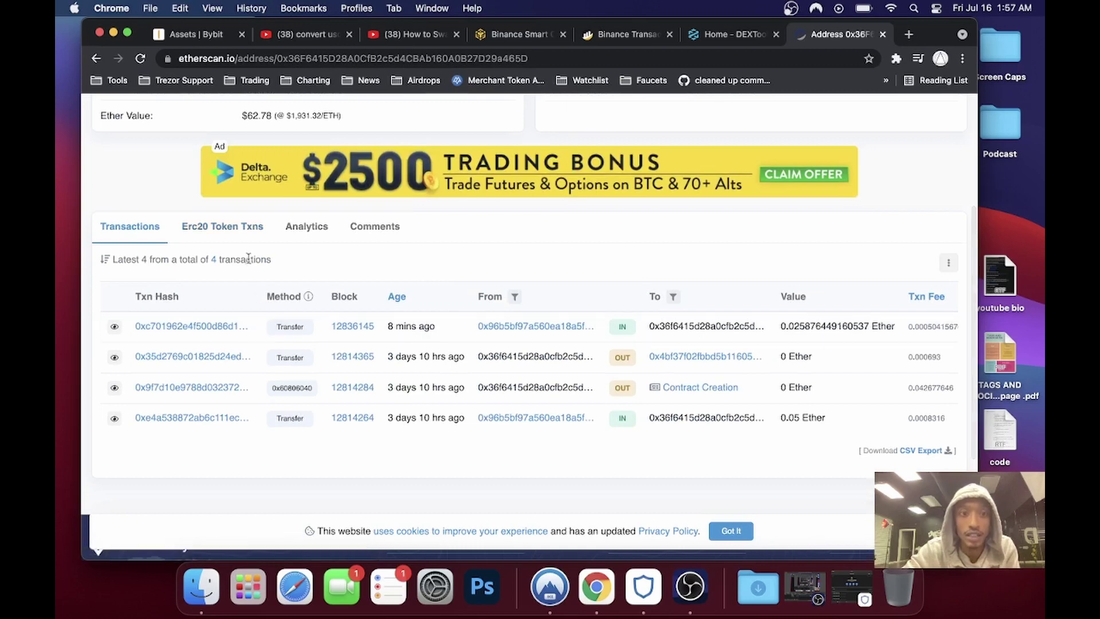
{"action": "scroll", "coordinate": [249, 255], "scroll_direction": "up", "scroll_amount": 3}
{"action": "scroll", "coordinate": [248, 258], "scroll_direction": "down", "scroll_amount": 2}
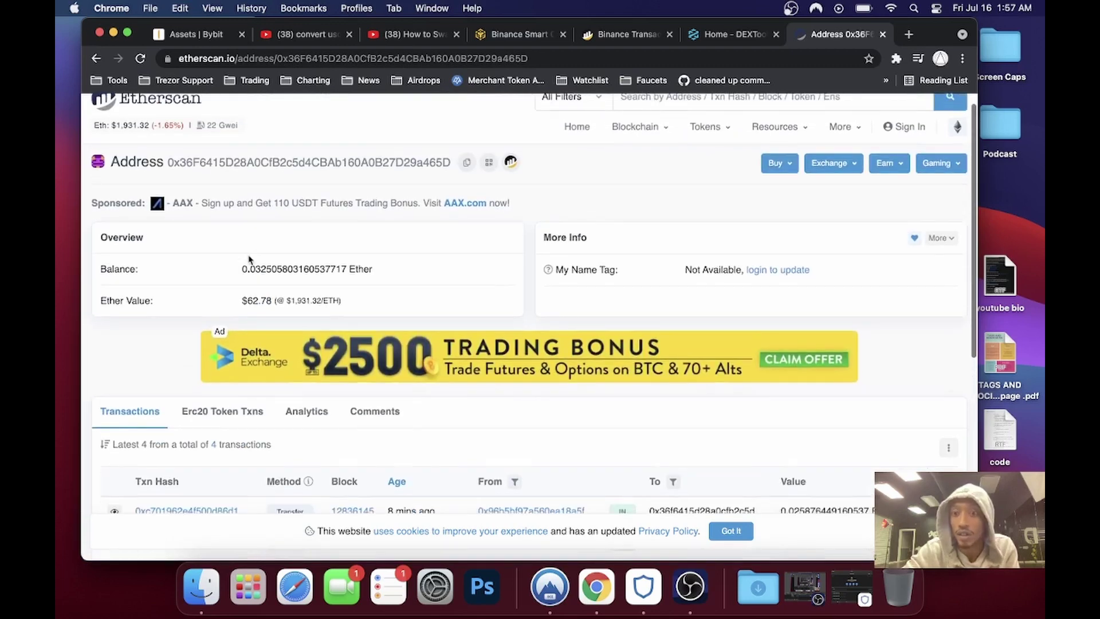
{"action": "scroll", "coordinate": [249, 258], "scroll_direction": "down", "scroll_amount": 3}
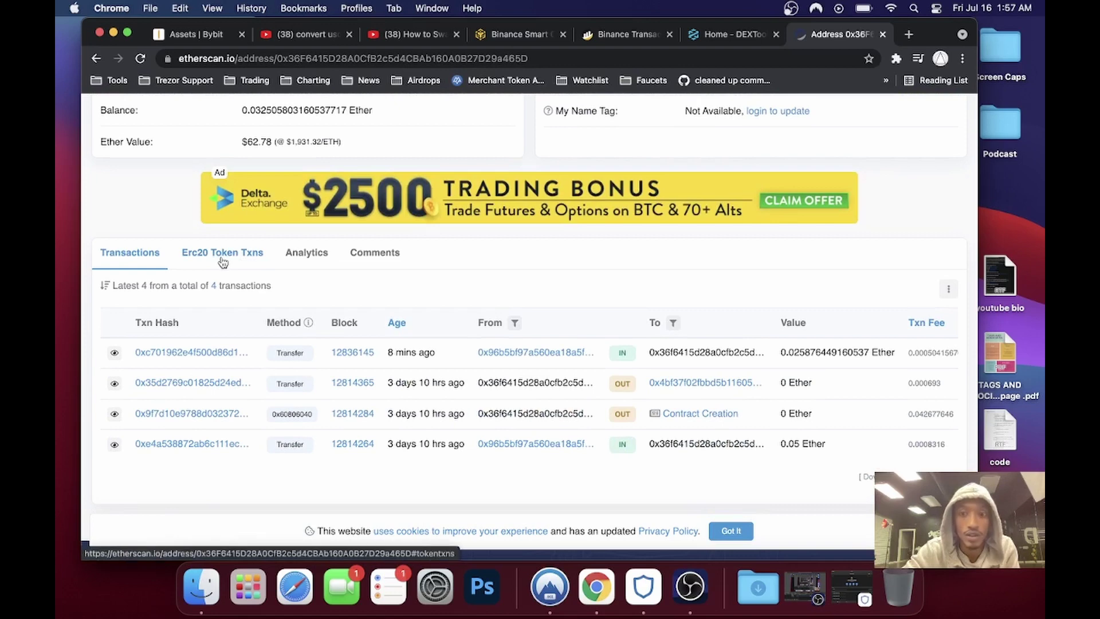
{"action": "left_click", "coordinate": [223, 259]}
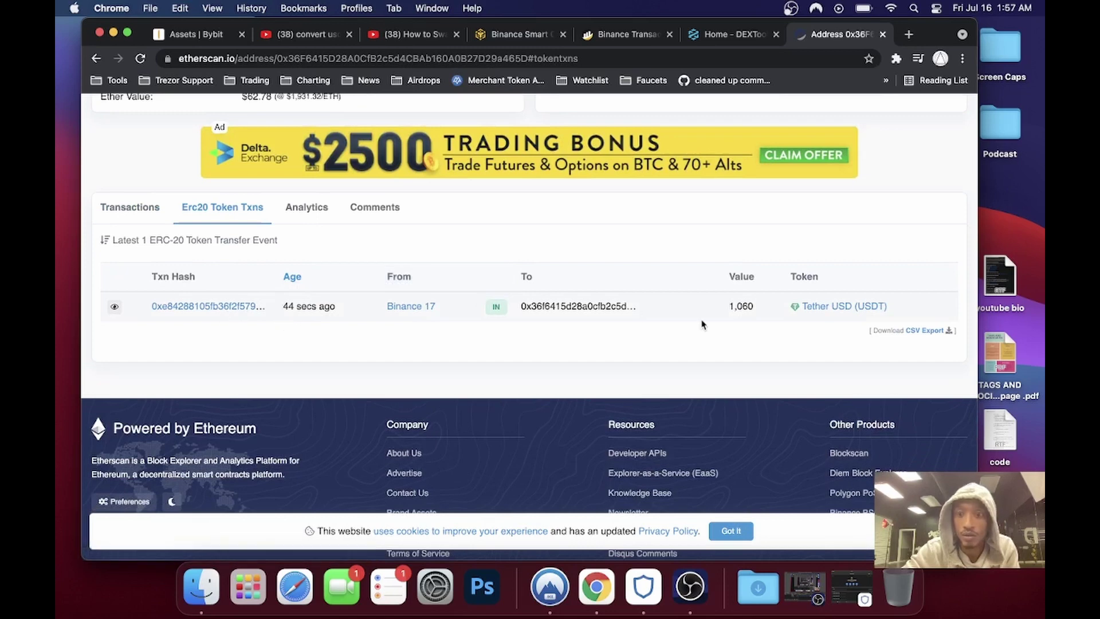
{"action": "left_click", "coordinate": [847, 307]}
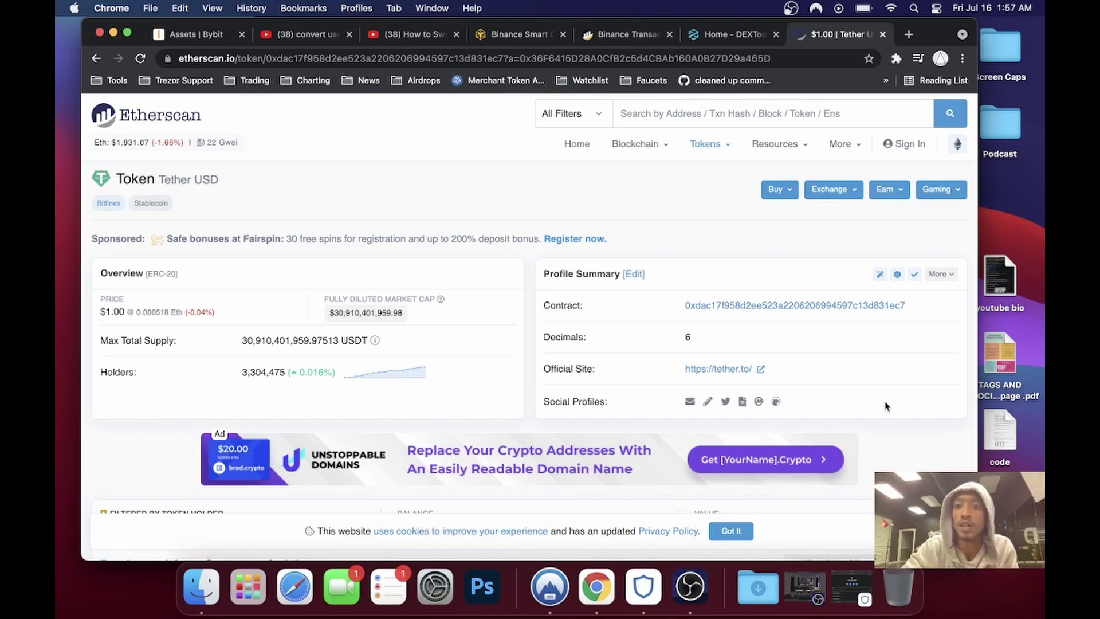
- Copy the USDT contract address and open the MetaMask wallet
{"action": "left_click", "coordinate": [915, 305]}
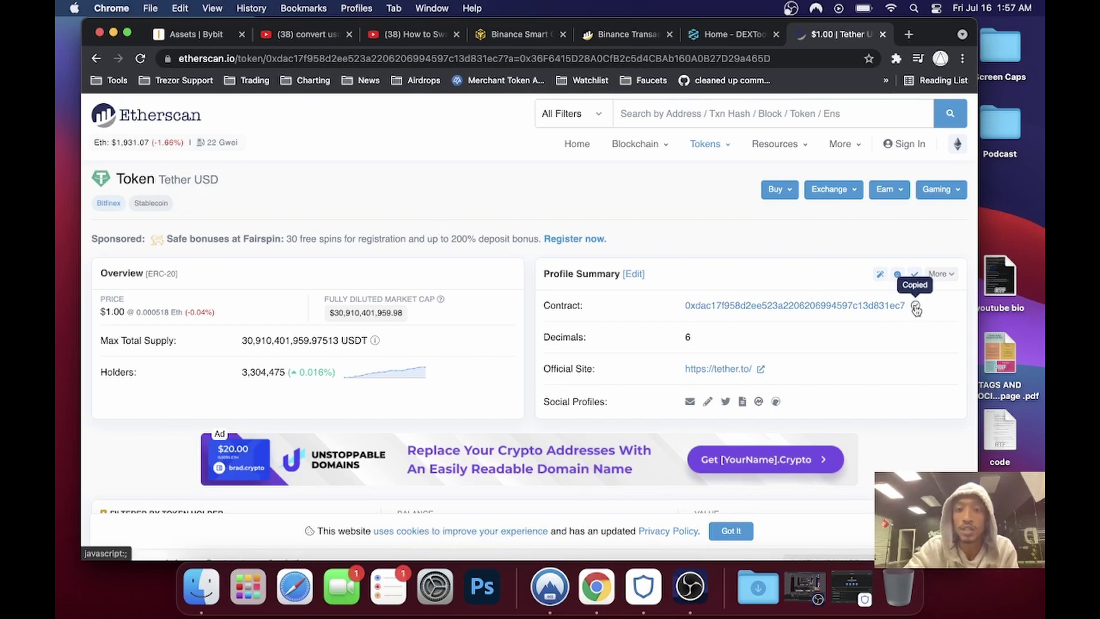
{"action": "left_click", "coordinate": [896, 58]}
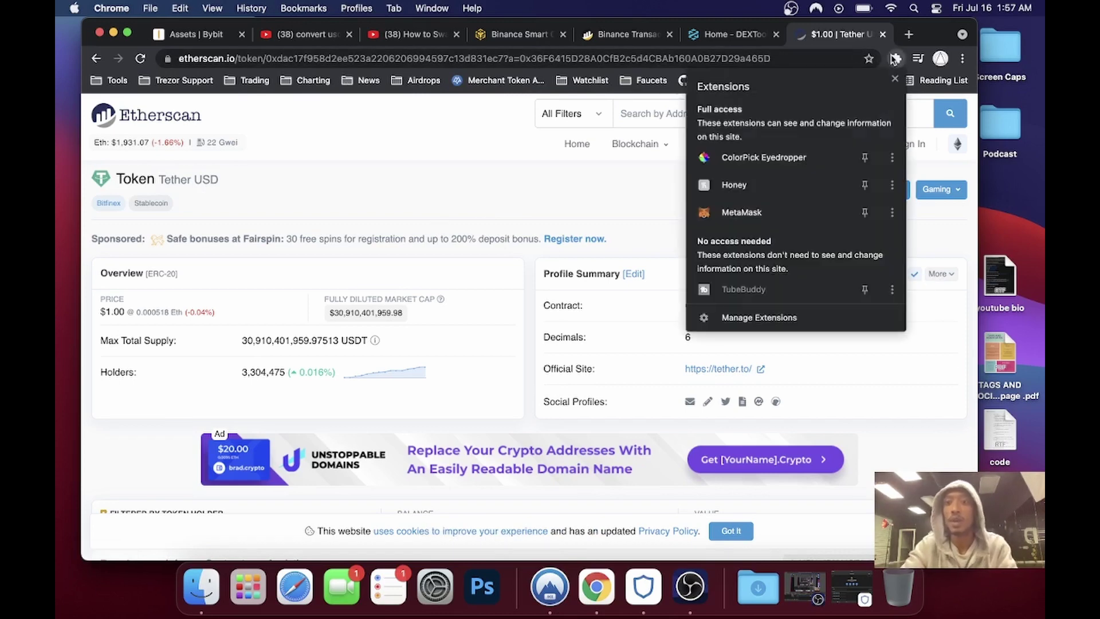
{"action": "left_click", "coordinate": [774, 212]}
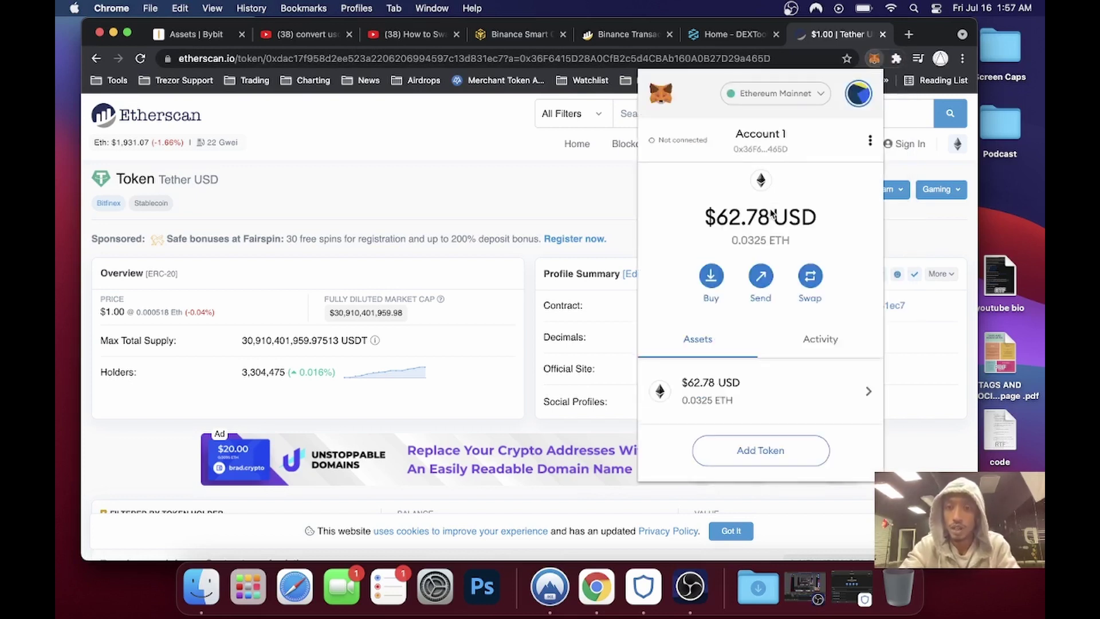
{"action": "scroll", "coordinate": [756, 332], "scroll_direction": "down", "scroll_amount": 2}
{"action": "scroll", "coordinate": [757, 331], "scroll_direction": "up", "scroll_amount": 2}
{"action": "scroll", "coordinate": [745, 373], "scroll_direction": "down", "scroll_amount": 2}
- Add Tether USD (USDT) as a token so MetaMask lists 1060 USDT on Ethereum Mainnet
{"action": "left_click", "coordinate": [720, 423]}
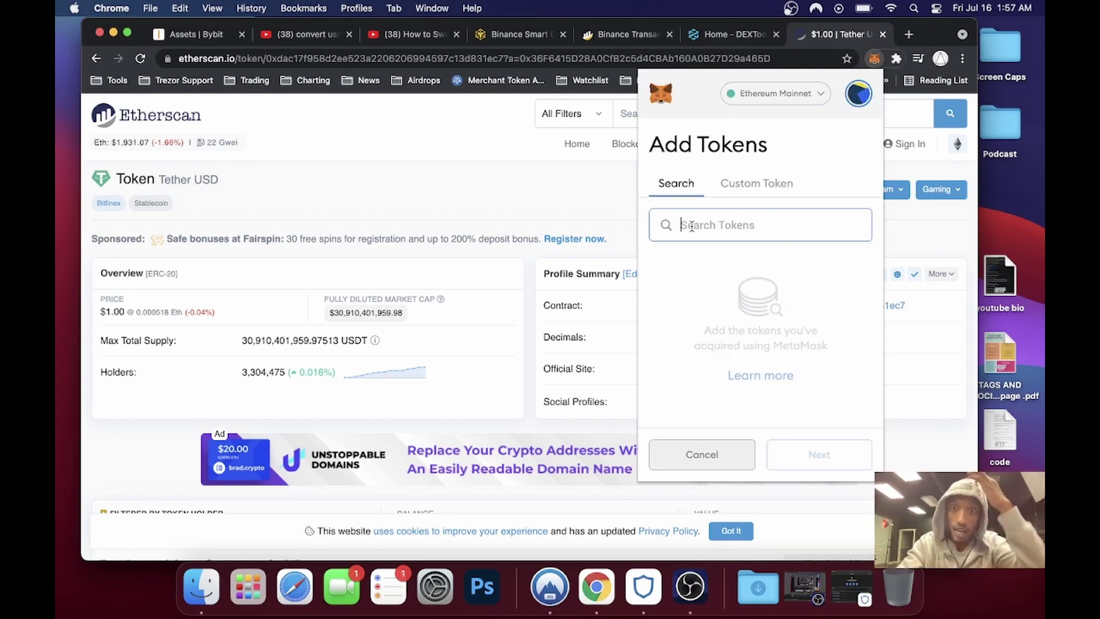
{"action": "type", "text": "usdt"}
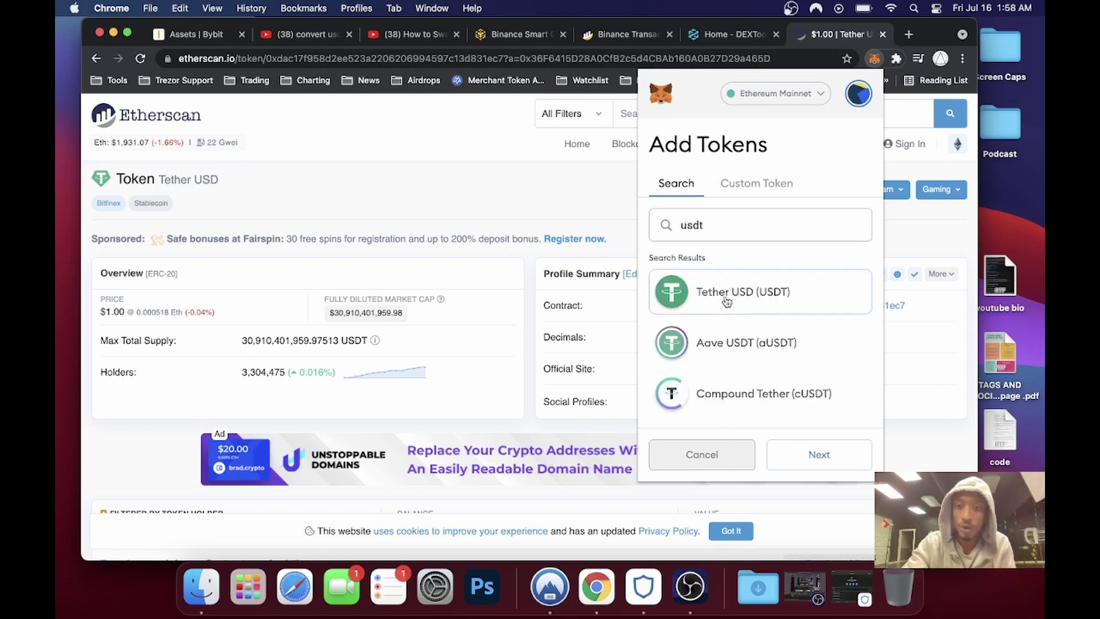
{"action": "left_click", "coordinate": [810, 454]}
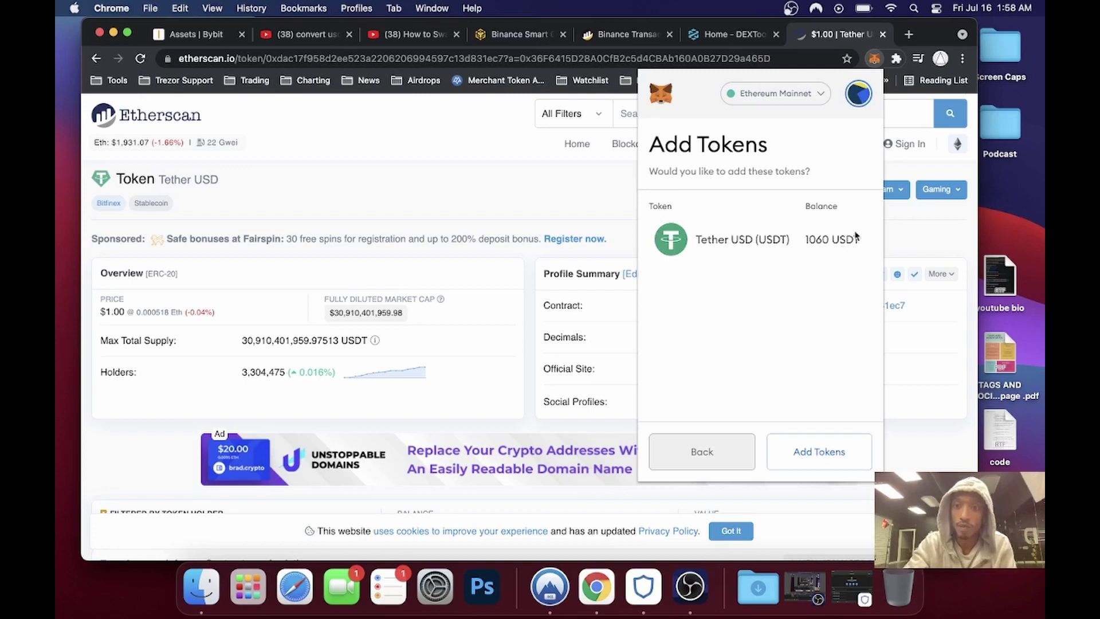
{"action": "left_click", "coordinate": [832, 448]}
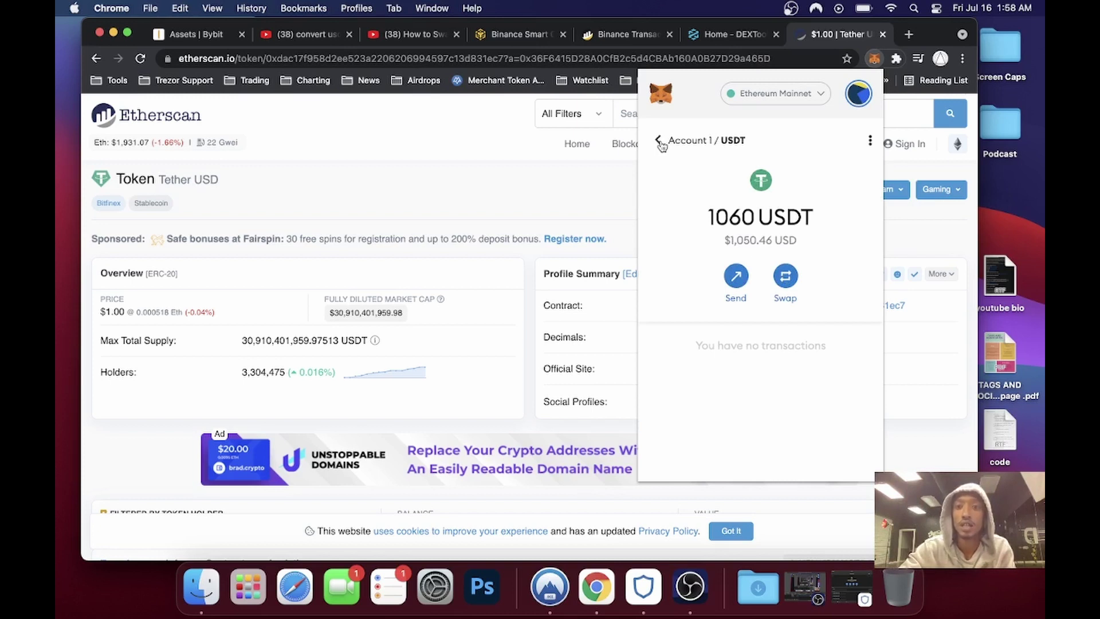
{"action": "left_click", "coordinate": [659, 141]}
{"action": "scroll", "coordinate": [706, 230], "scroll_direction": "down", "scroll_amount": 2}
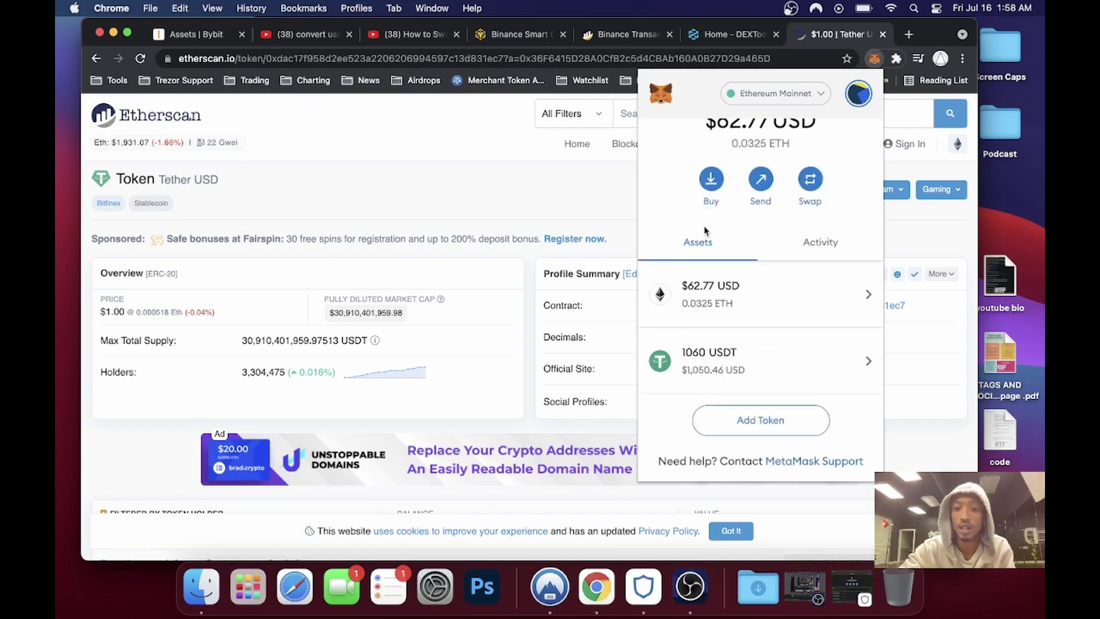
{"action": "scroll", "coordinate": [707, 231], "scroll_direction": "up", "scroll_amount": 2}
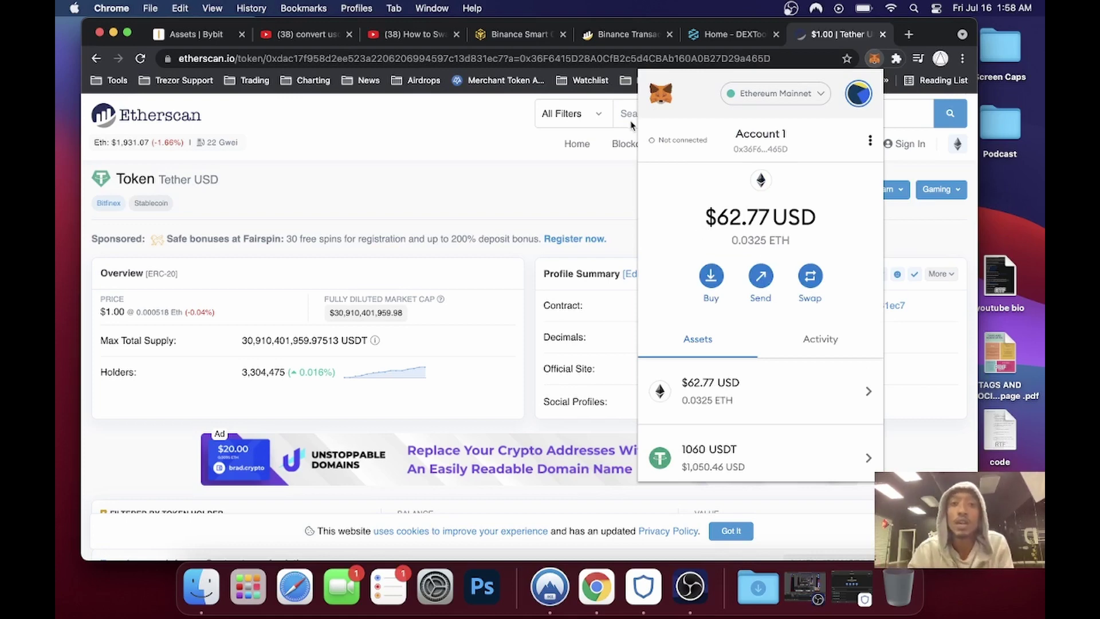
{"action": "left_click", "coordinate": [489, 38]}
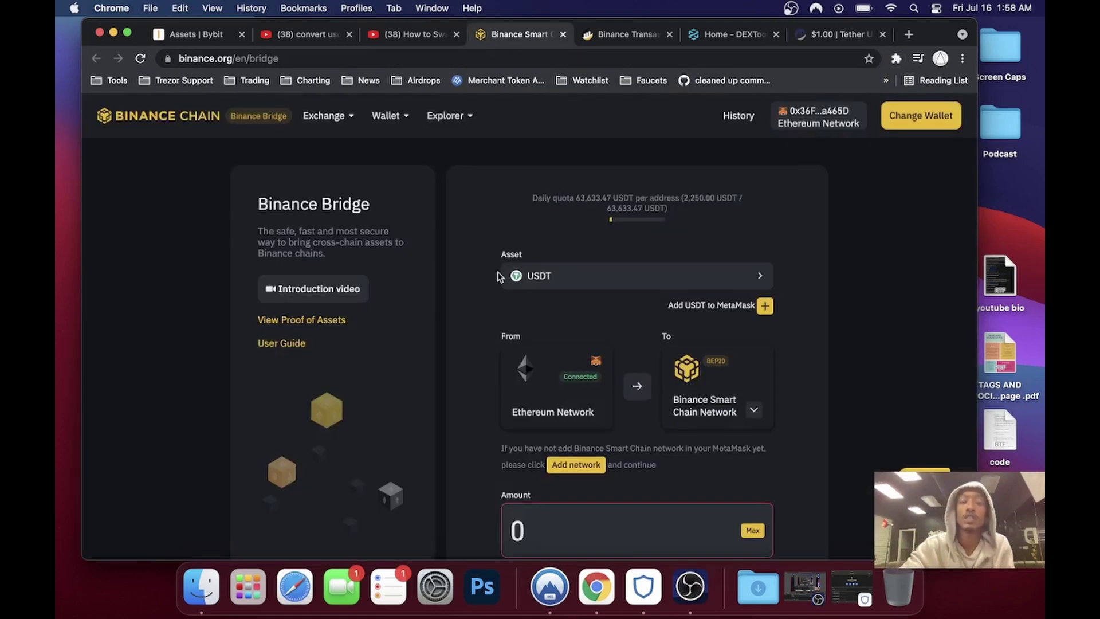